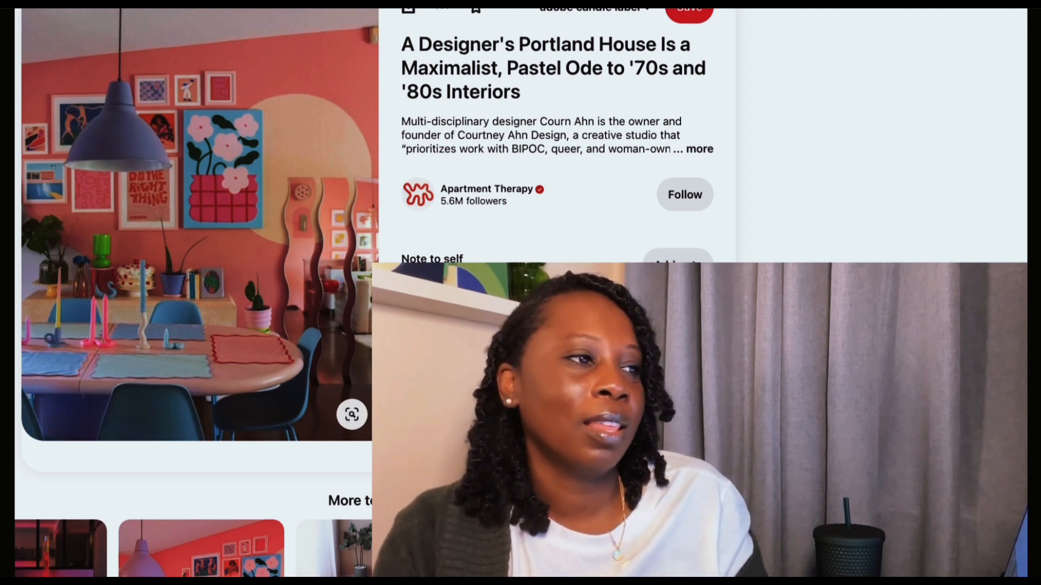
# - Examine the Pinterest pin of the pastel maximalist Portland interior for label design inspiration
pyautogui.moveTo(357, 267)
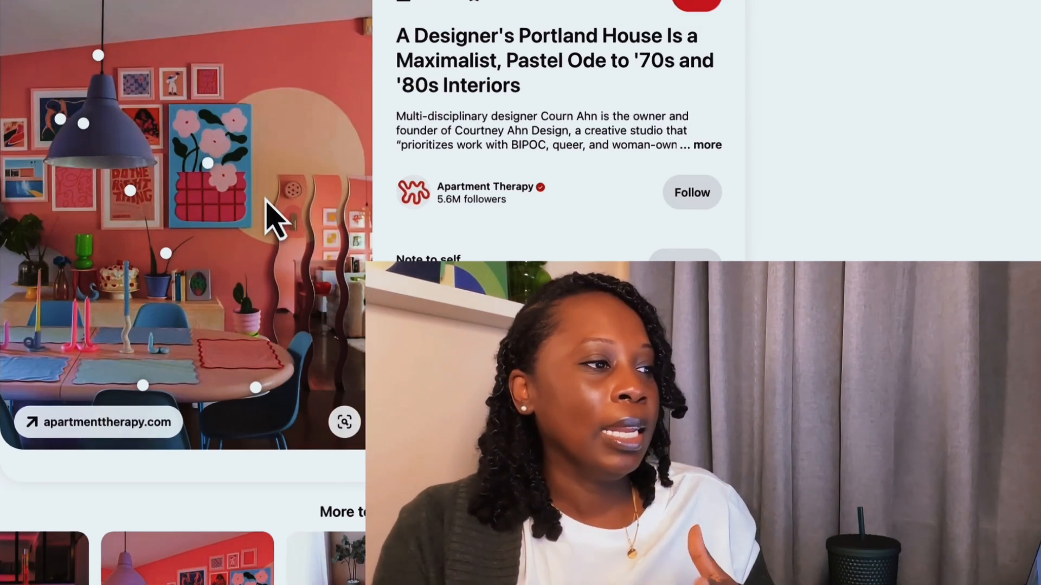
pyautogui.scroll(1, 278, 325)
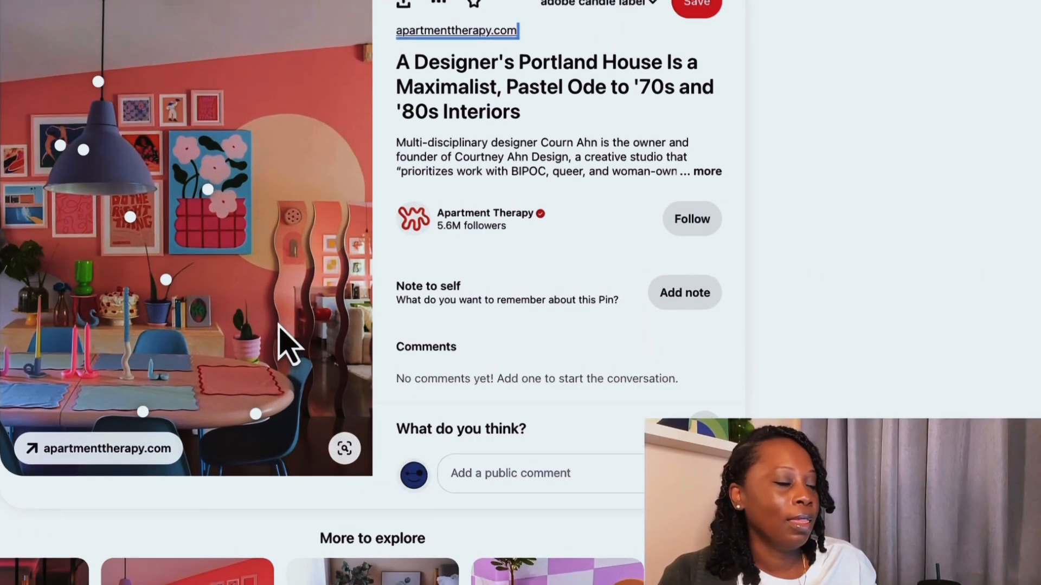
pyautogui.scroll(1, 278, 325)
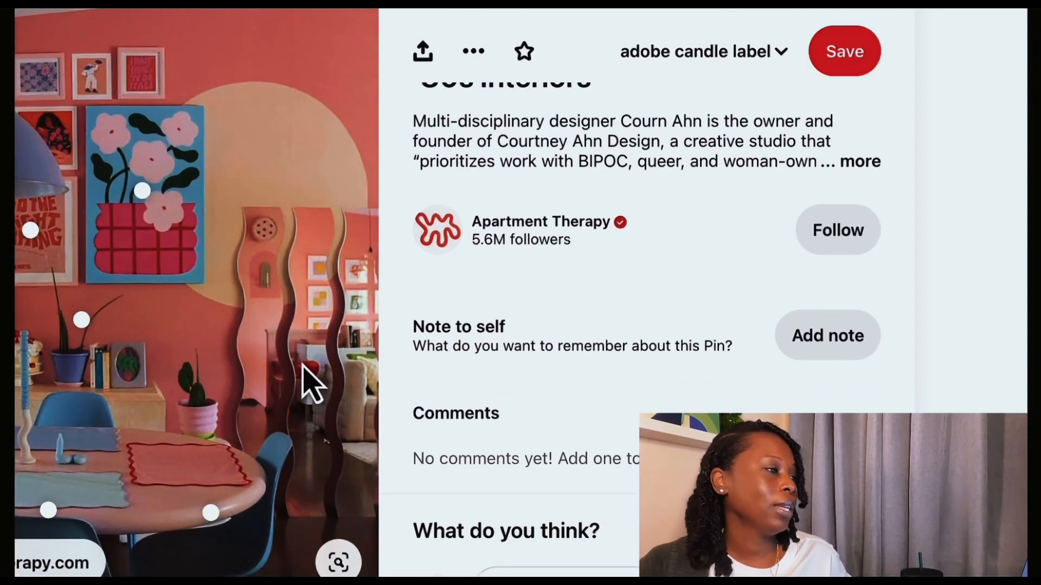
pyautogui.scroll(1, 312, 382)
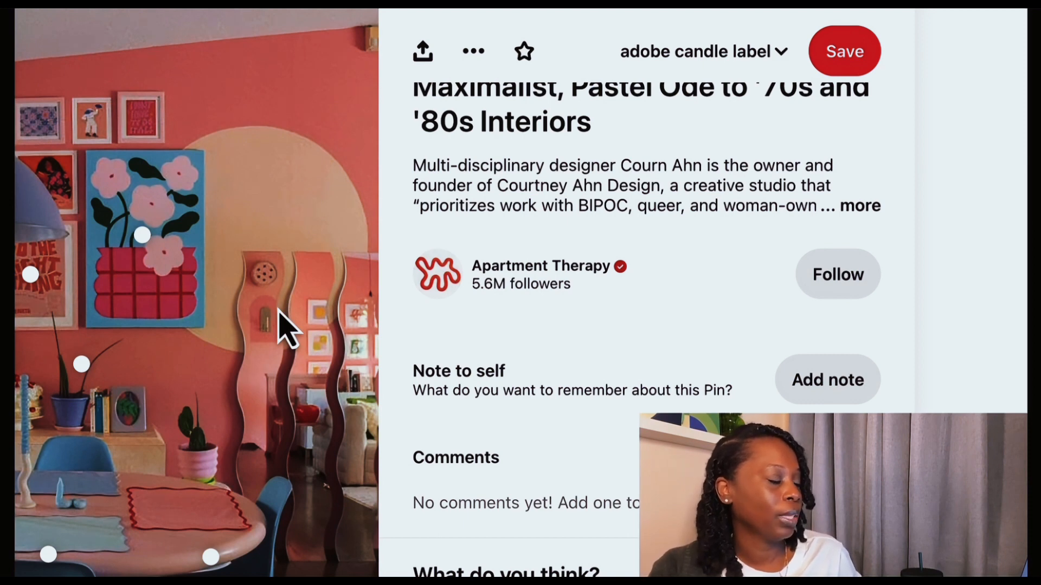
pyautogui.scroll(-1, 286, 327)
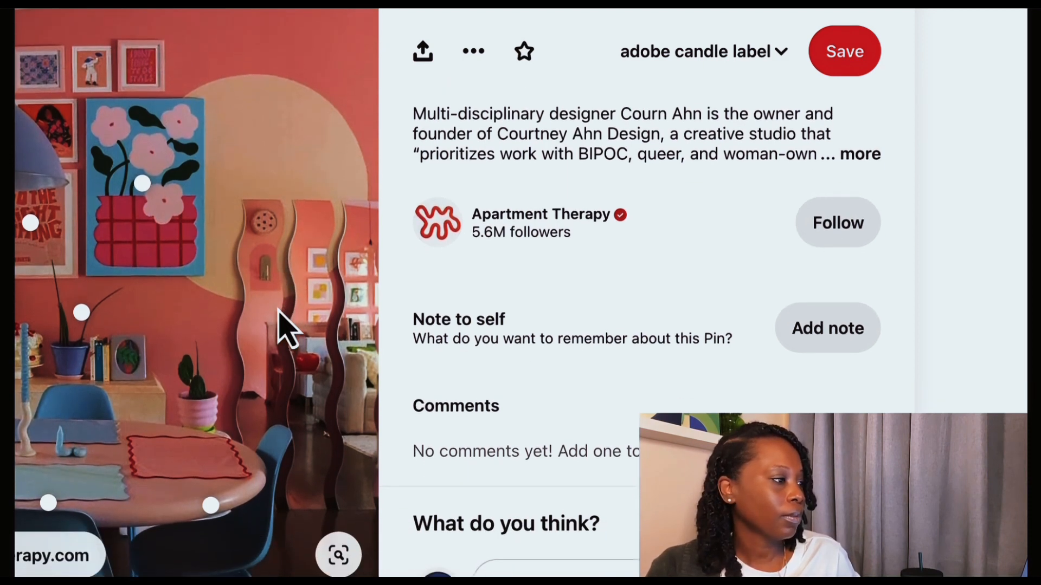
pyautogui.scroll(2, 285, 326)
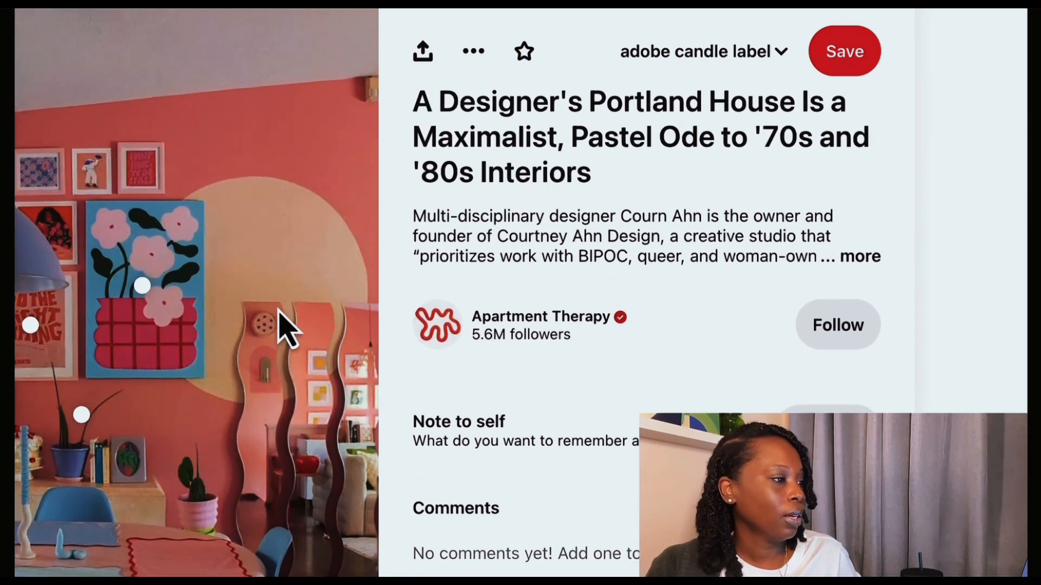
pyautogui.scroll(1, 286, 327)
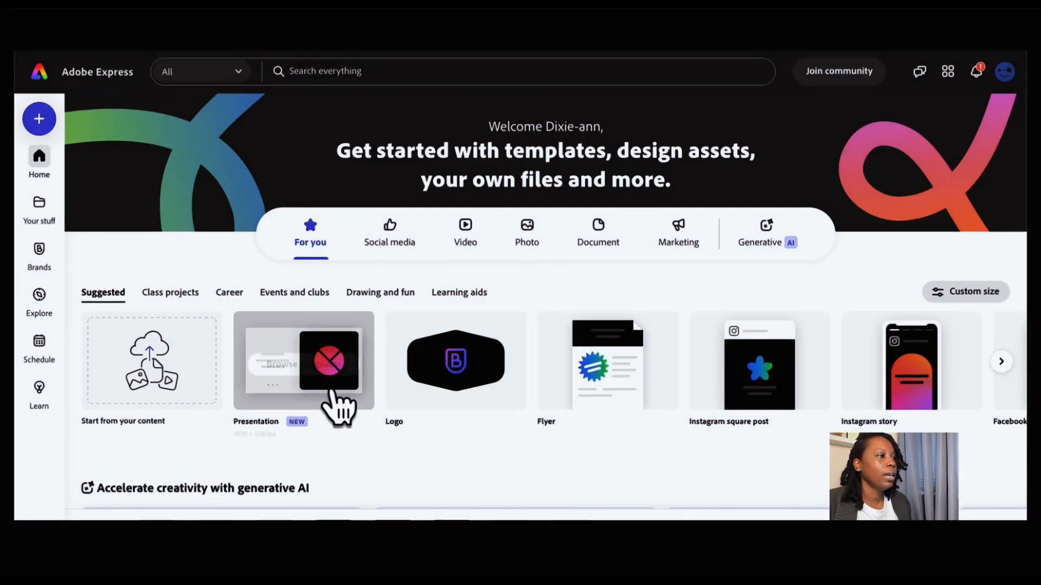
pyautogui.moveTo(339, 390)
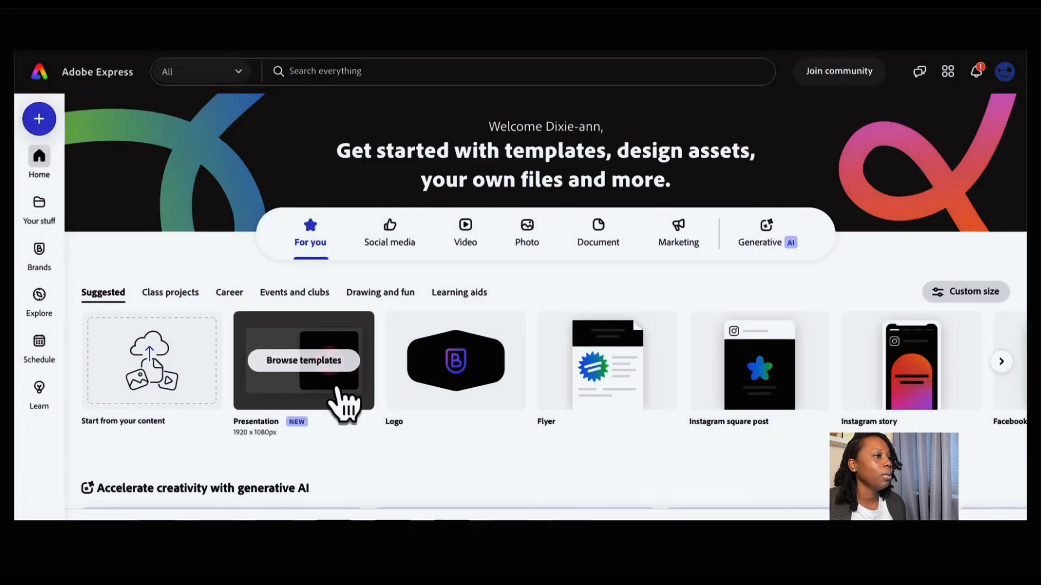
# - Create a new custom-size design measuring 3 by 3 inches
pyautogui.click(39, 122)
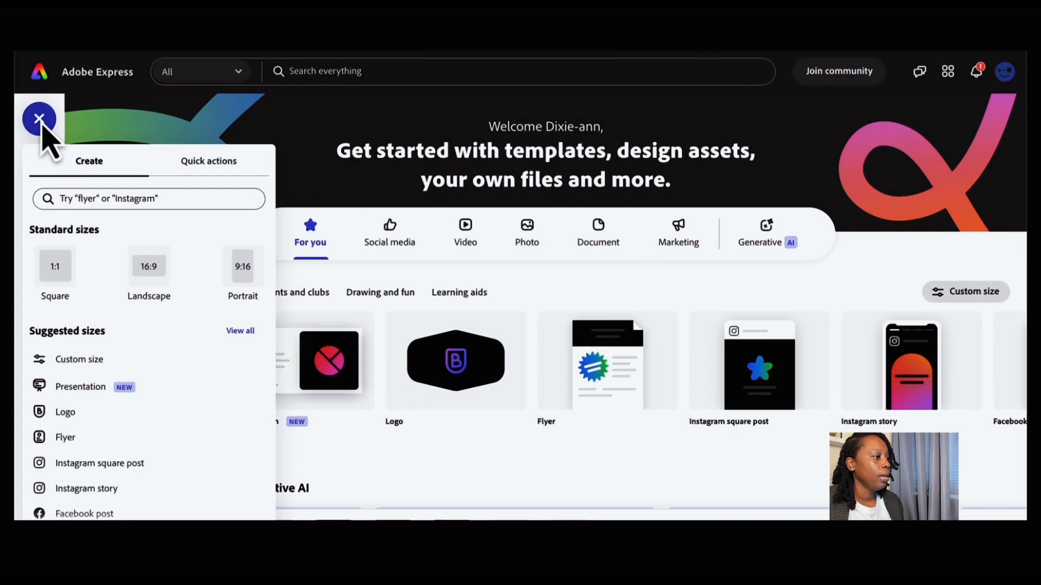
pyautogui.click(133, 362)
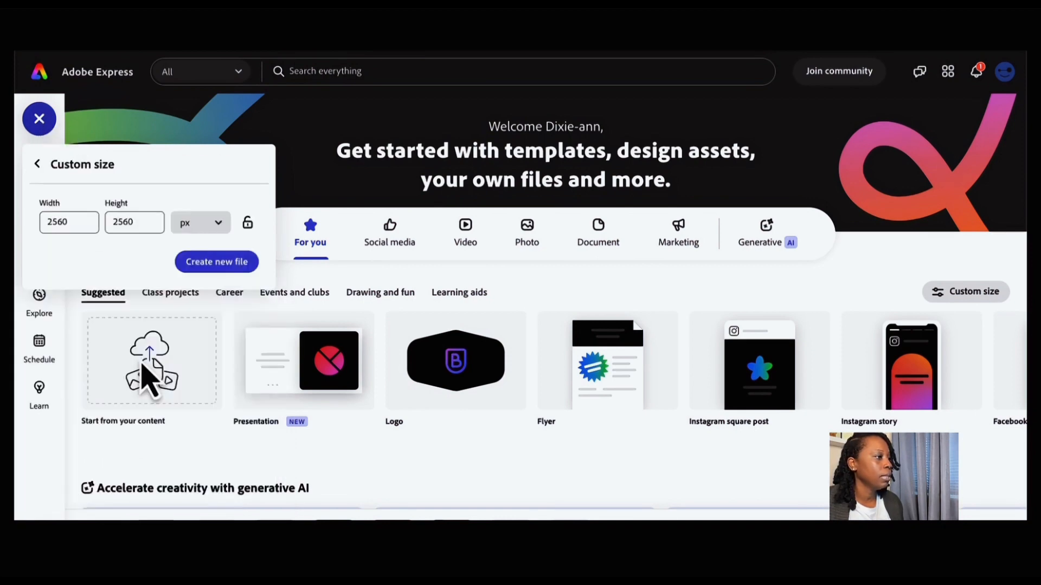
pyautogui.click(221, 228)
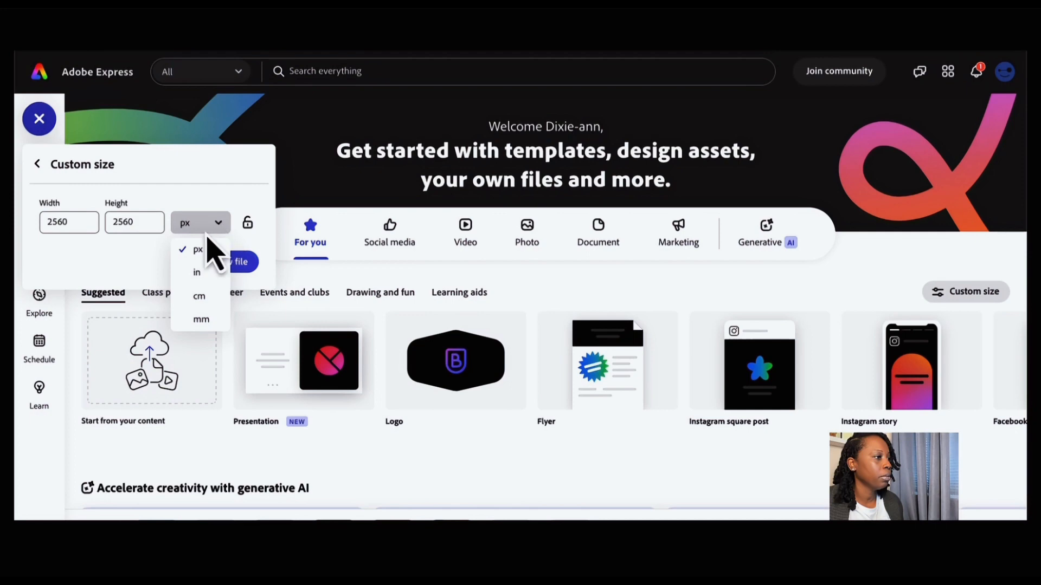
pyautogui.click(199, 273)
pyautogui.click(76, 225)
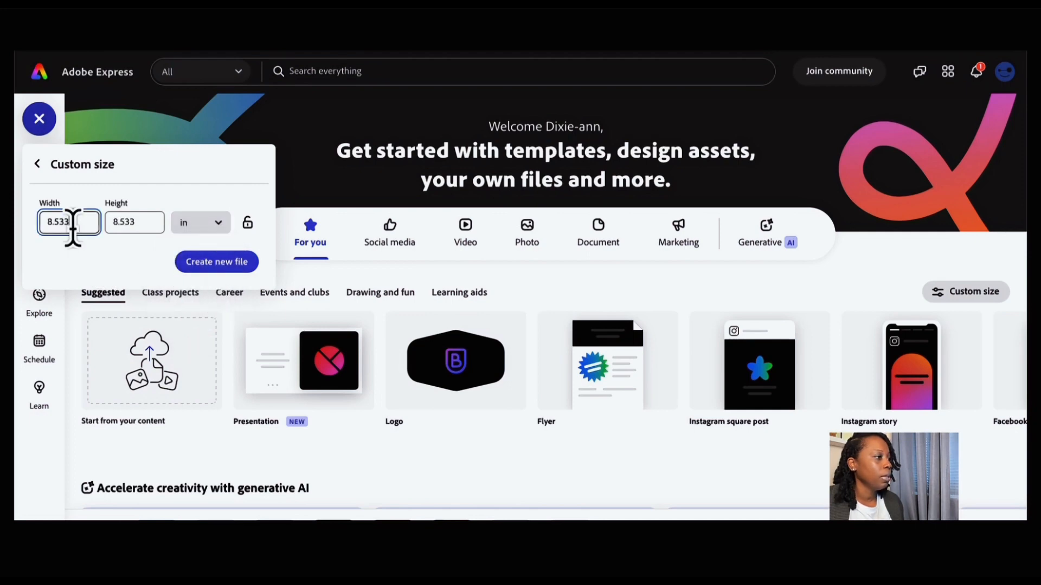
pyautogui.press('super+a')
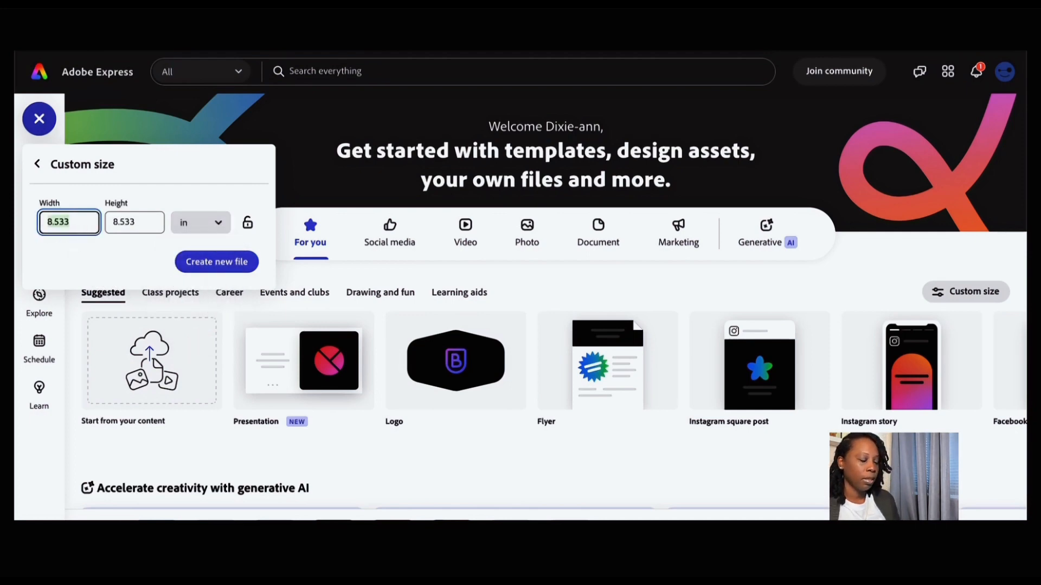
pyautogui.write('3')
pyautogui.click(143, 225)
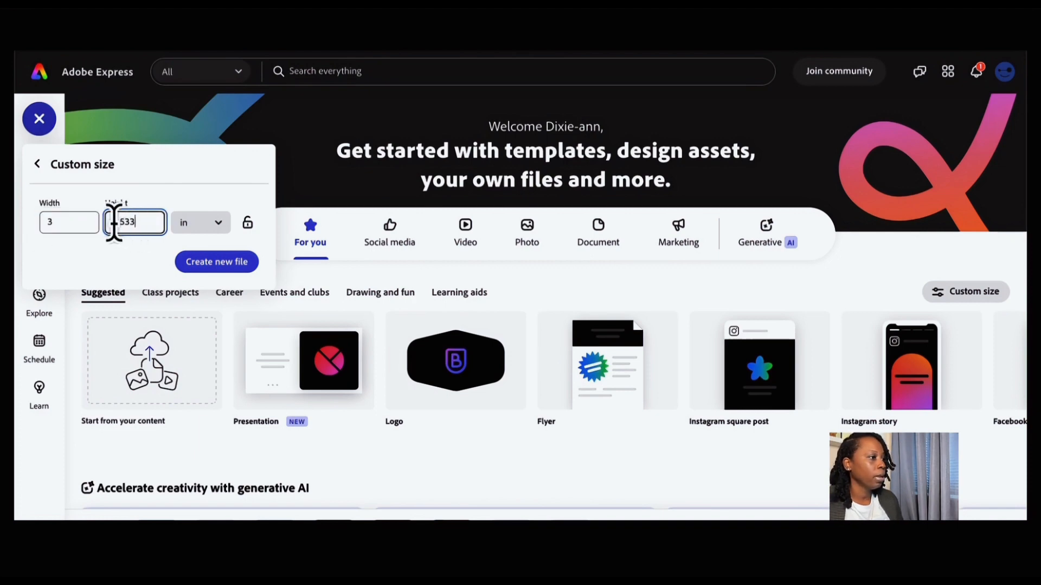
pyautogui.press('super+a')
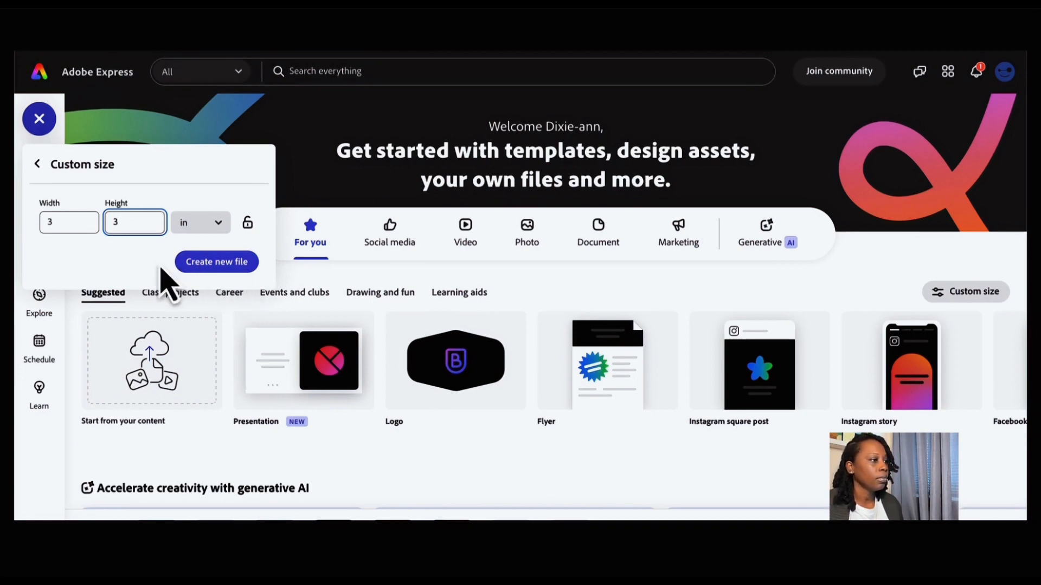
pyautogui.click(223, 268)
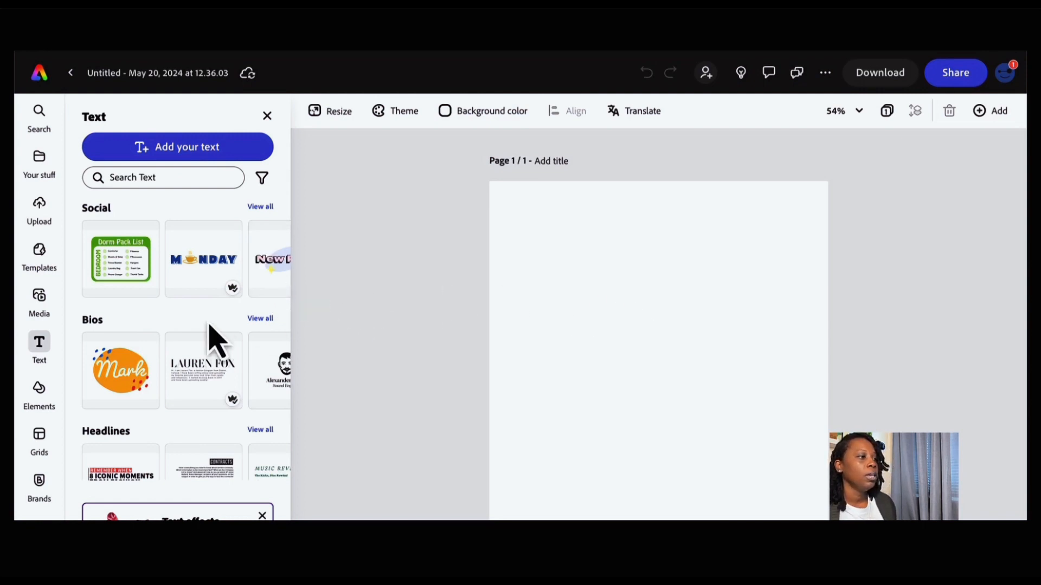
# - Upload the bloom-candle-label...-02.png BLOOMS logo image onto the page
pyautogui.scroll(-3, 200, 331)
pyautogui.scroll(3, 195, 332)
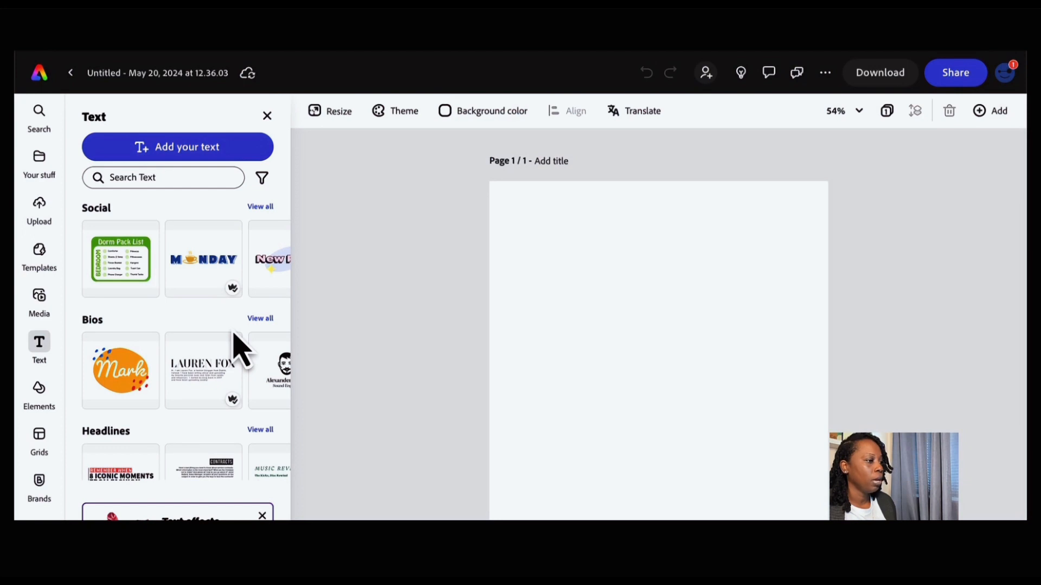
pyautogui.scroll(-3, 234, 335)
pyautogui.scroll(3, 234, 335)
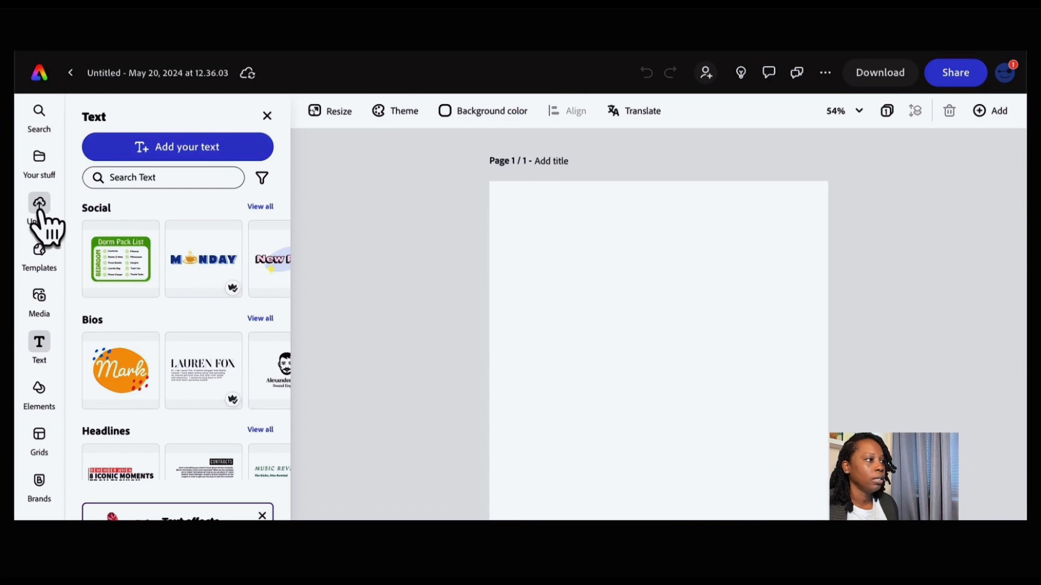
pyautogui.click(40, 211)
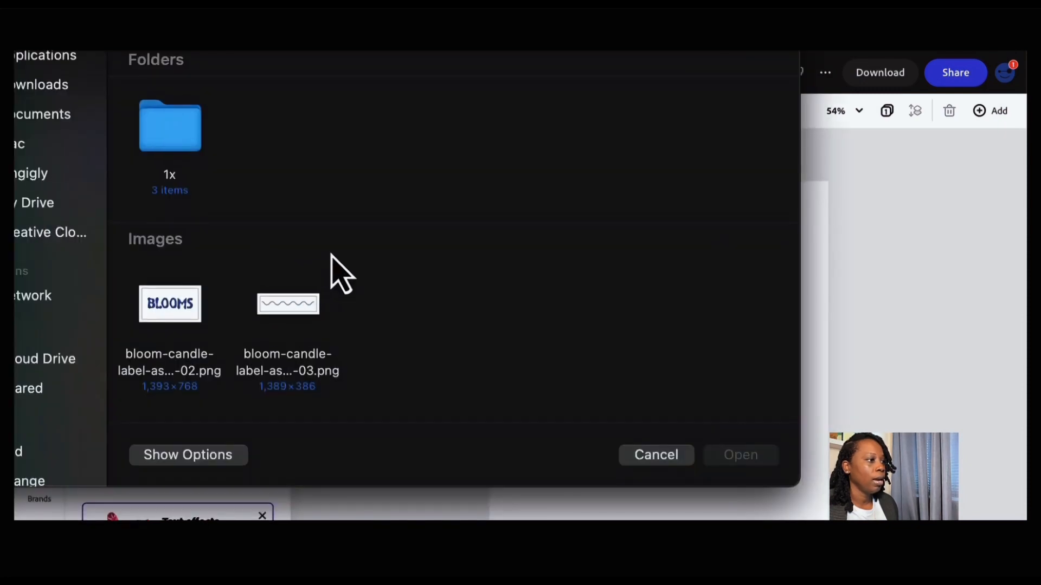
pyautogui.click(184, 306)
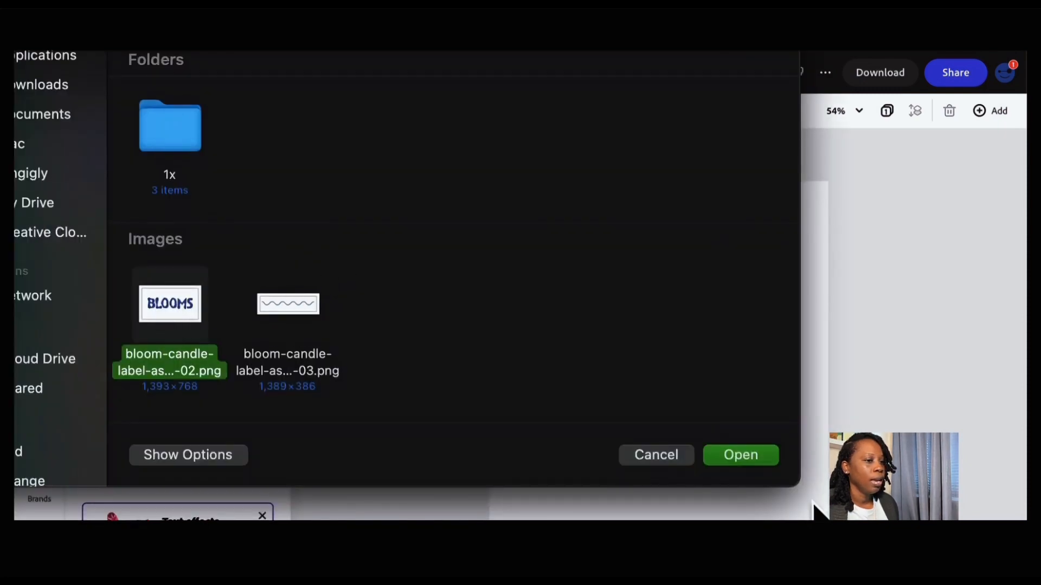
pyautogui.click(751, 459)
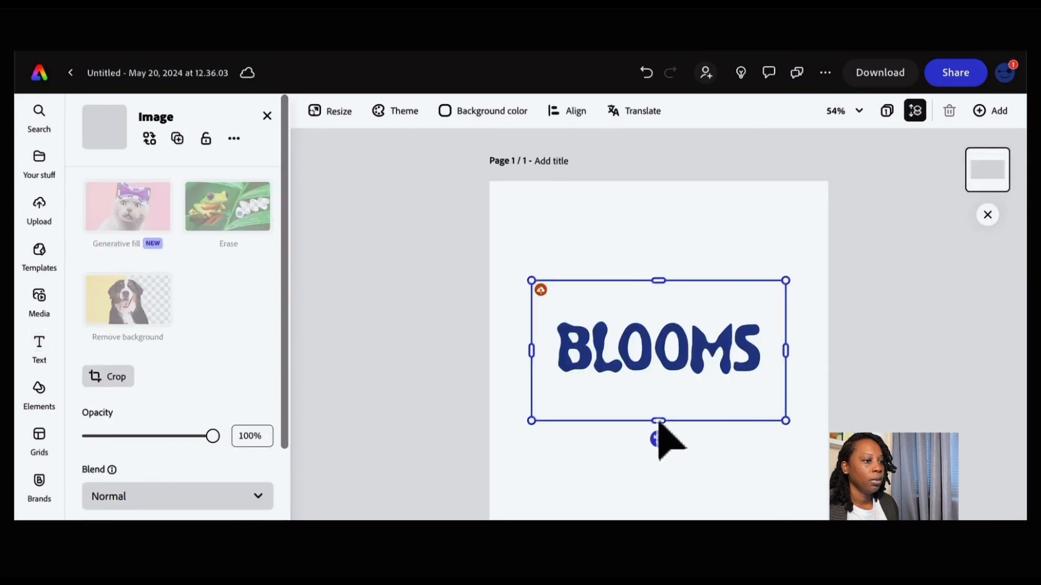
# - Tighten the BLOOMS image's frame around the lettering and move it near the top of the page
pyautogui.moveTo(658, 420); pyautogui.dragTo(656, 393)
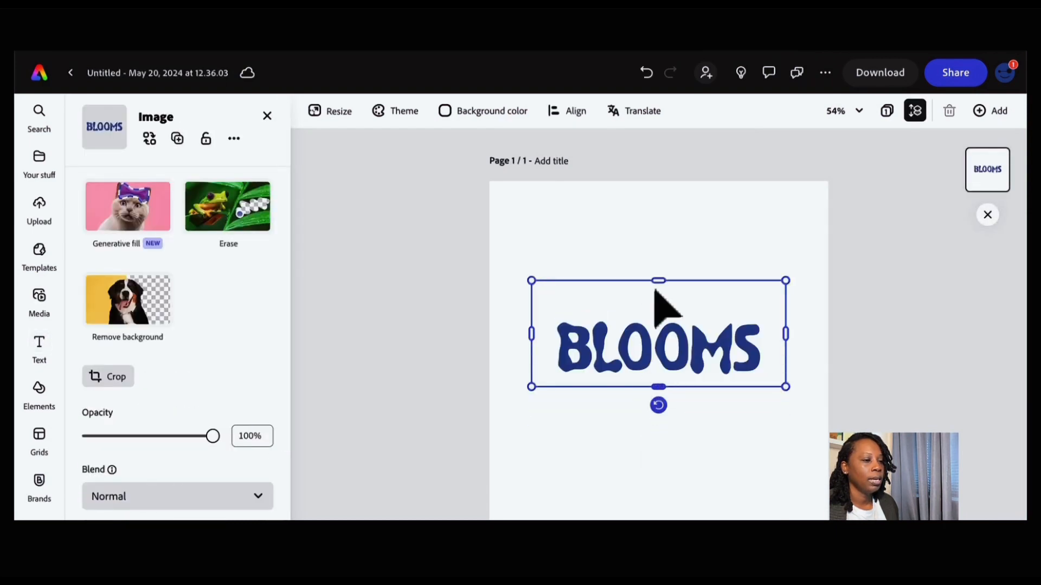
pyautogui.moveTo(657, 280); pyautogui.dragTo(660, 318)
pyautogui.moveTo(532, 352); pyautogui.dragTo(556, 352)
pyautogui.moveTo(785, 353); pyautogui.dragTo(769, 352)
pyautogui.moveTo(661, 387); pyautogui.dragTo(671, 250)
pyautogui.click(670, 349)
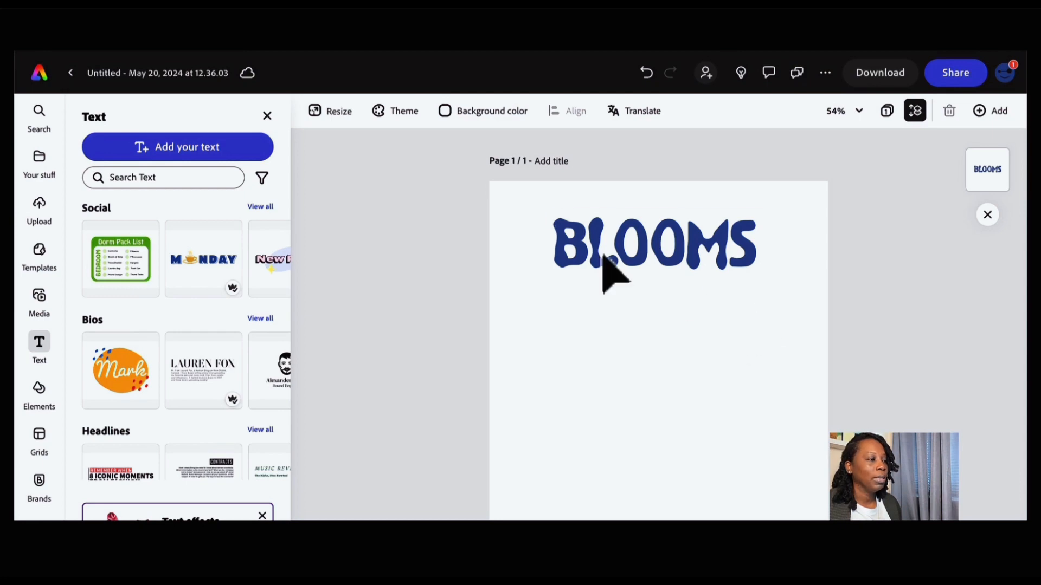
# - Add a text box below the logo and replace its placeholder with SOY WAX CANDLE
pyautogui.click(223, 157)
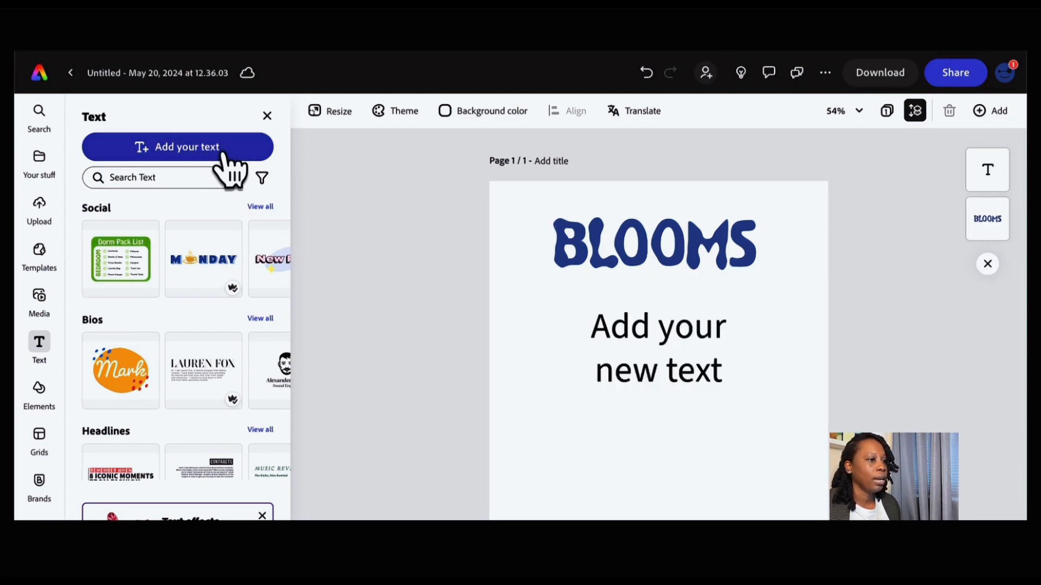
pyautogui.click(662, 328)
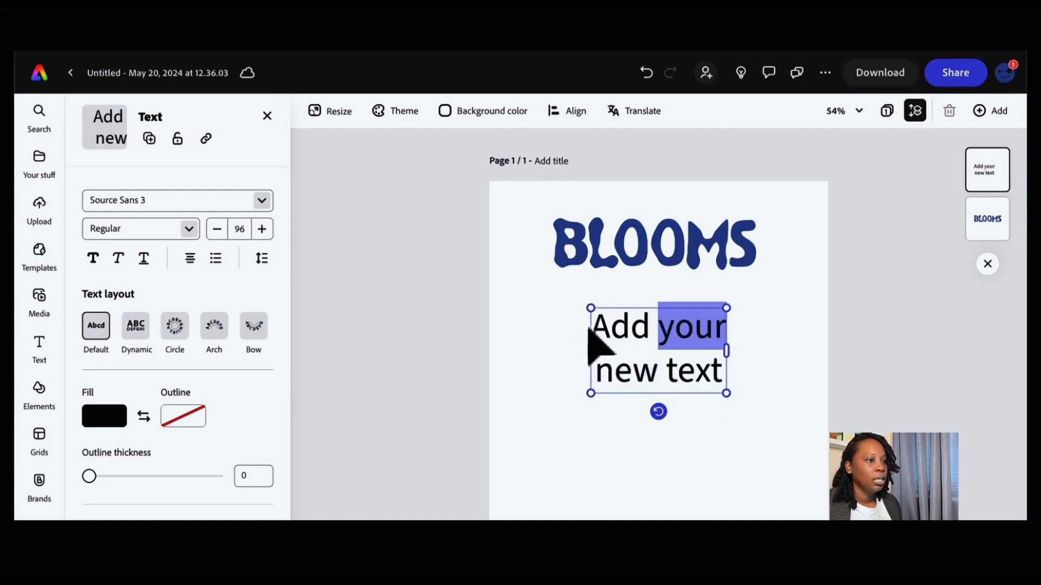
pyautogui.moveTo(595, 321); pyautogui.dragTo(725, 386)
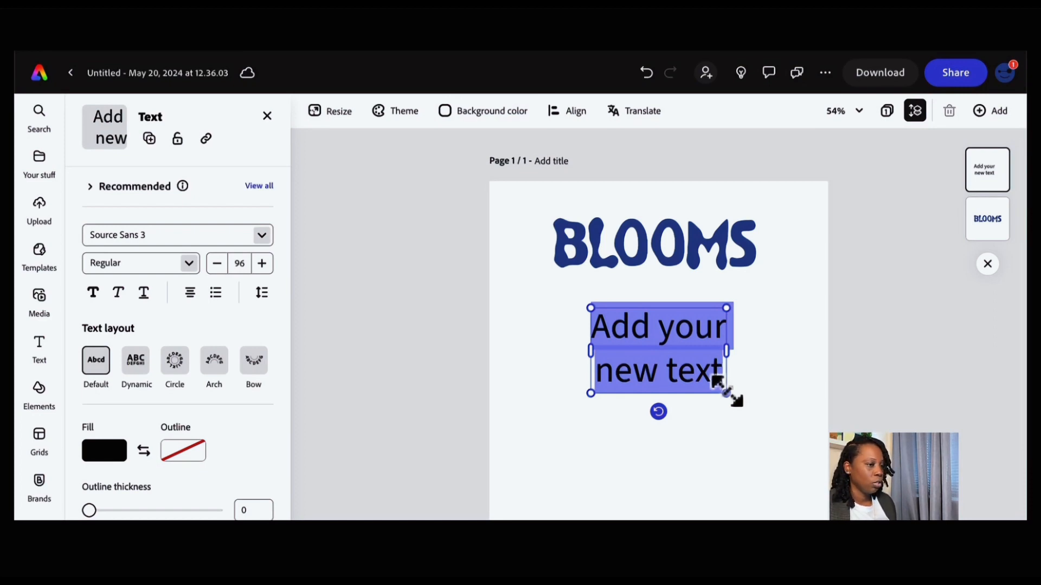
pyautogui.write('SOY')
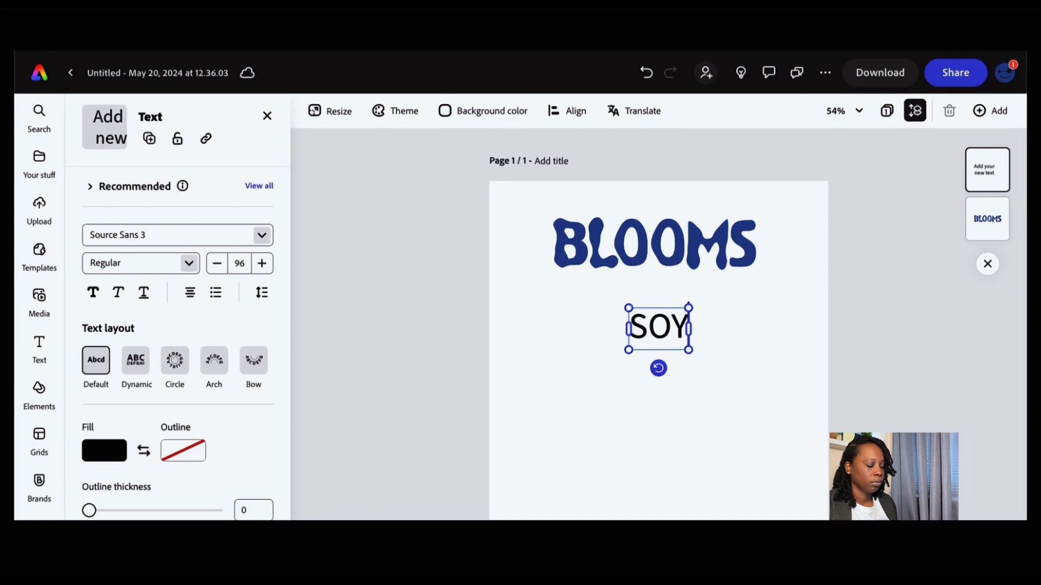
pyautogui.write(' WAX CANDLE')
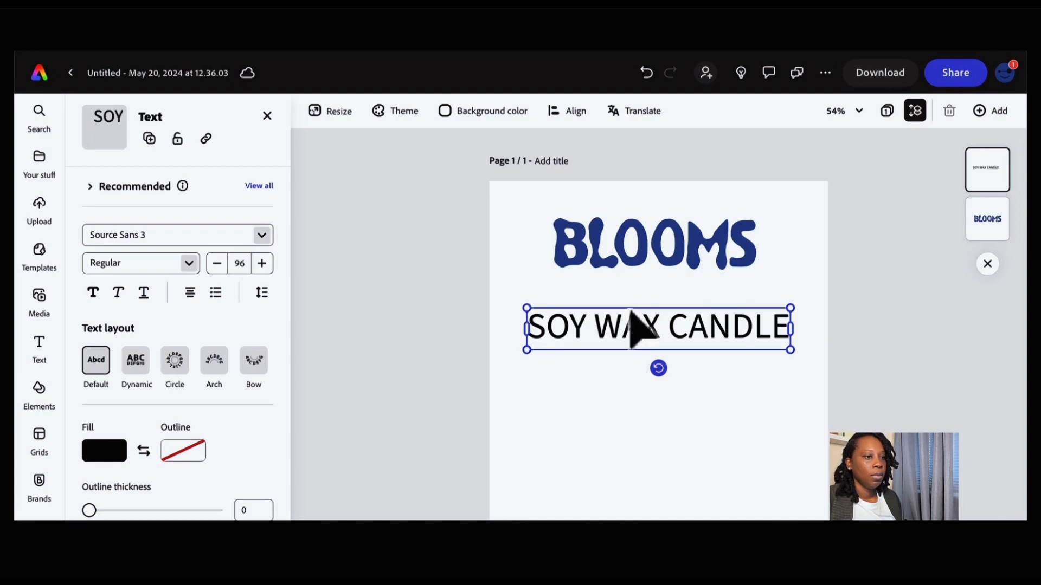
# - Move the SOY WAX CANDLE text up beneath the logo and place a duplicate below it
pyautogui.moveTo(657, 333); pyautogui.dragTo(653, 307)
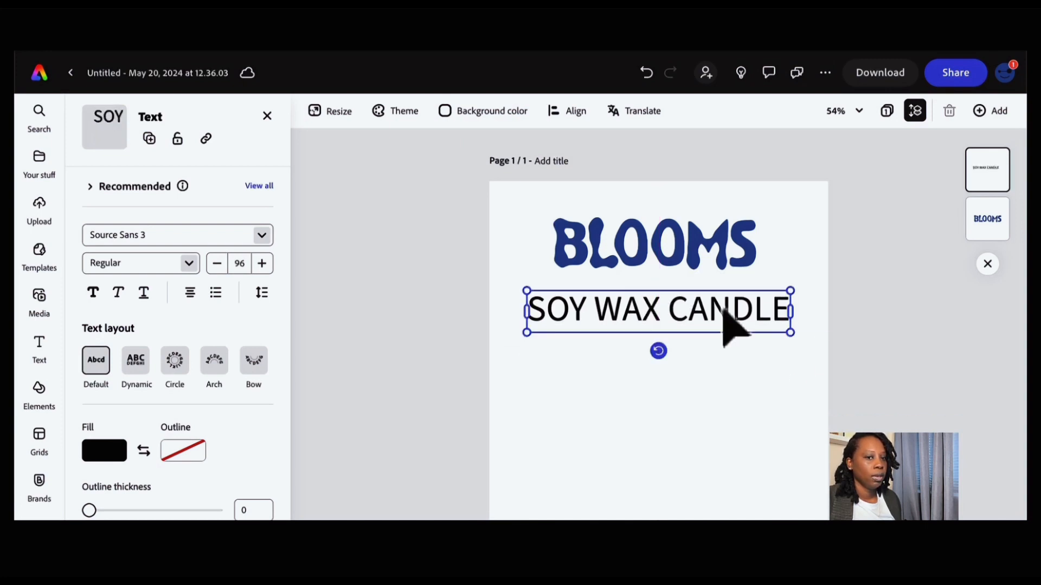
pyautogui.moveTo(711, 310); pyautogui.dragTo(688, 337)
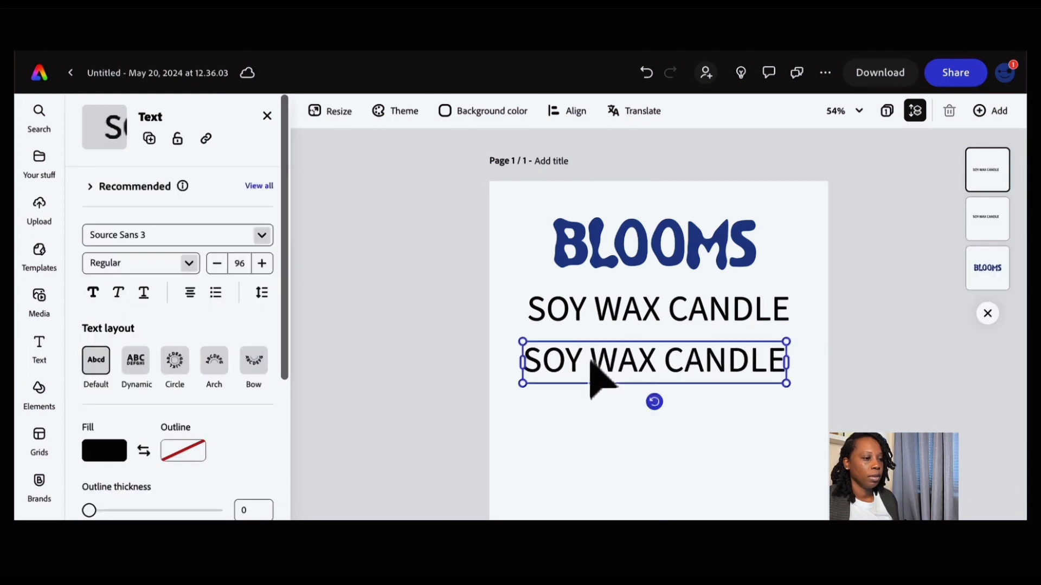
# - Replace the duplicated line's text with 45 HRS BURN TIME
pyautogui.doubleClick(589, 356)
pyautogui.moveTo(590, 359); pyautogui.dragTo(496, 350)
pyautogui.click(534, 356)
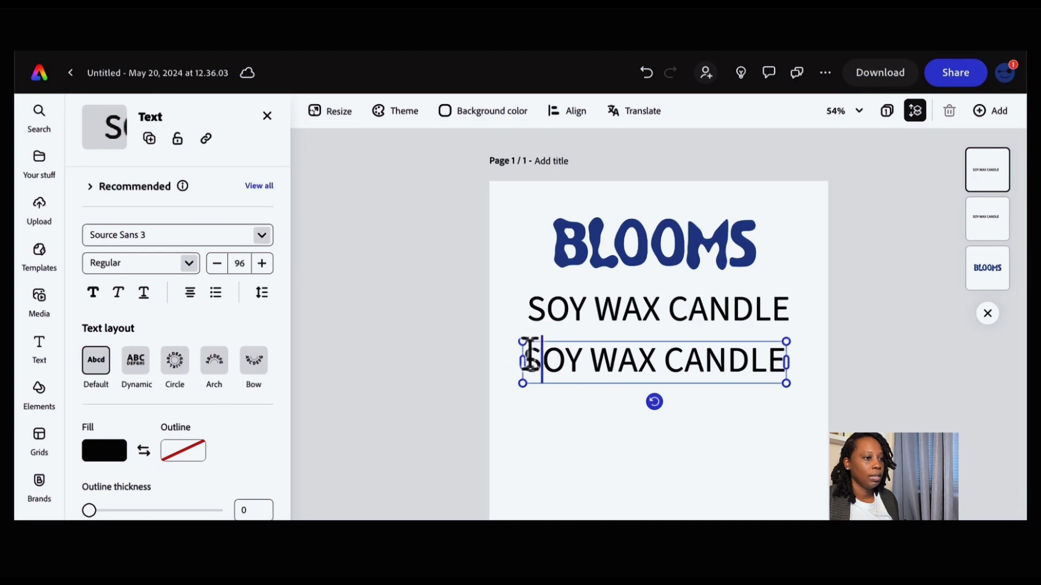
pyautogui.moveTo(529, 356); pyautogui.dragTo(818, 360)
pyautogui.write('45 HR')
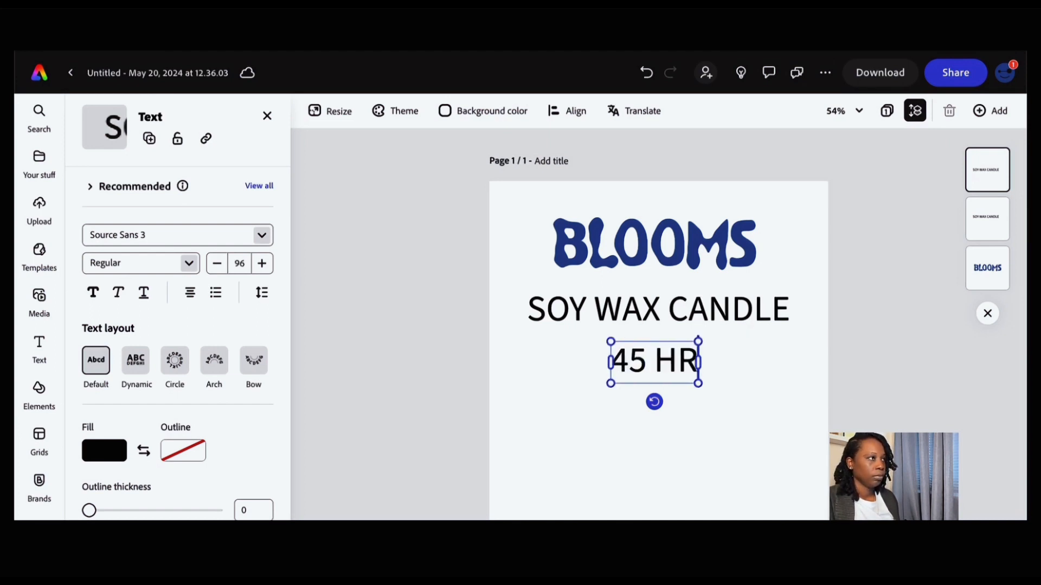
pyautogui.write('S')
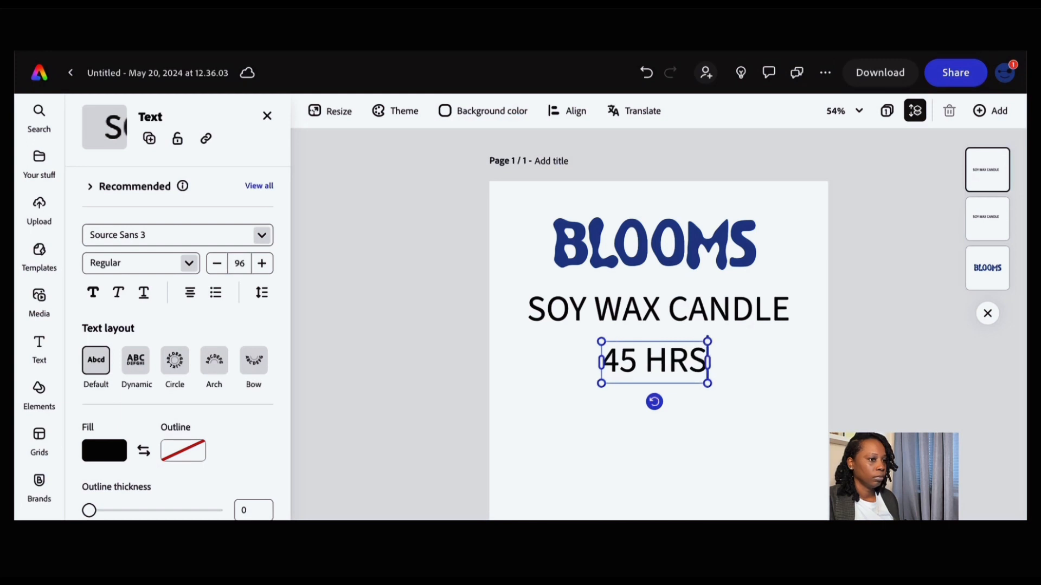
pyautogui.write(' BURN TIME')
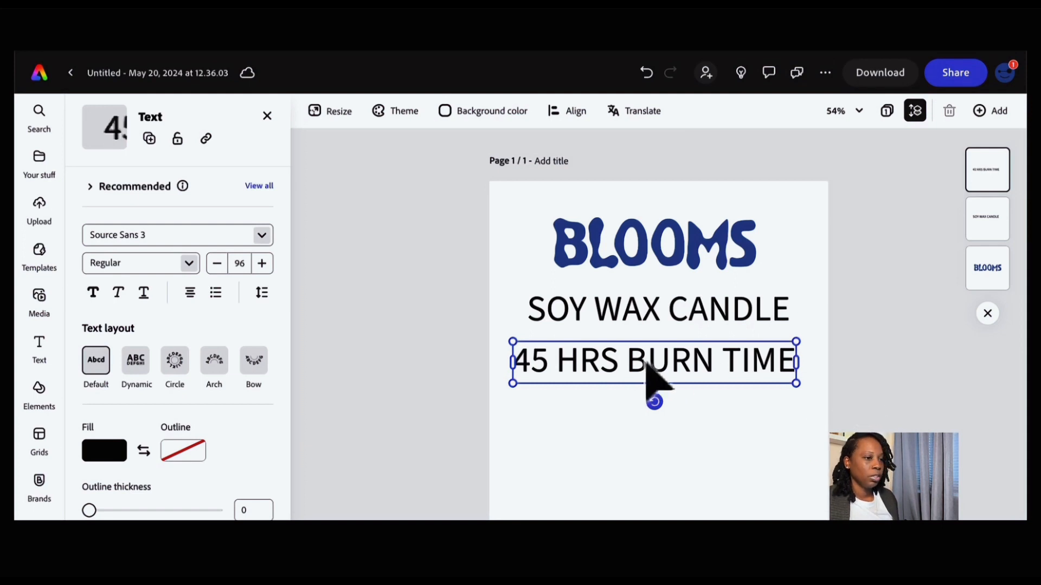
# - Duplicate the 45 HRS BURN TIME line below itself and change the copy's text to BLUEY BLUEBERRY
pyautogui.moveTo(647, 363)
pyautogui.mouseDown()
pyautogui.moveTo(629, 404)
pyautogui.moveTo(624, 391)
pyautogui.moveTo(626, 409)
pyautogui.mouseUp()
pyautogui.doubleClick(599, 410)
pyautogui.click(520, 411)
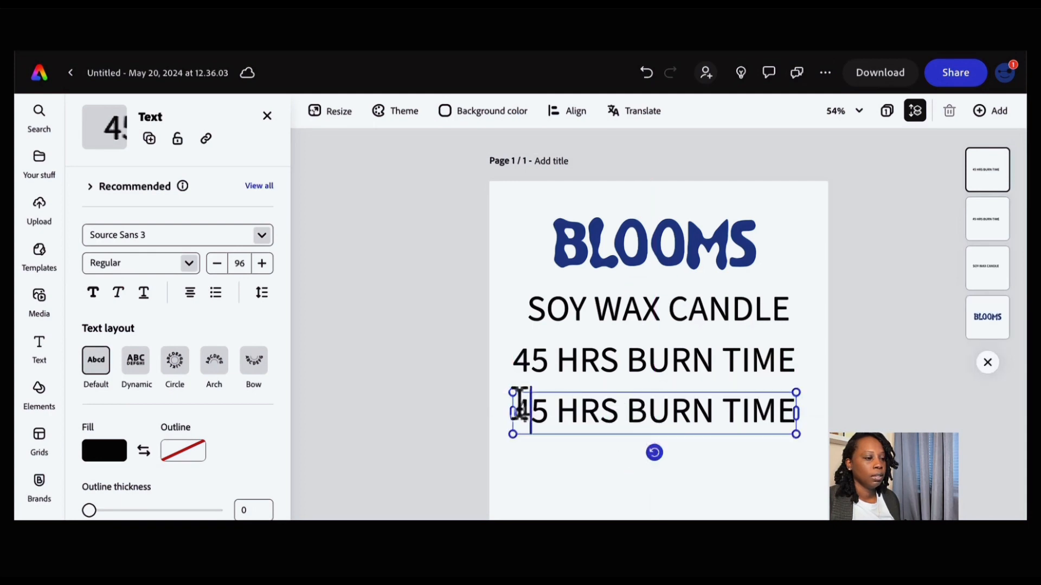
pyautogui.moveTo(515, 404); pyautogui.dragTo(788, 404)
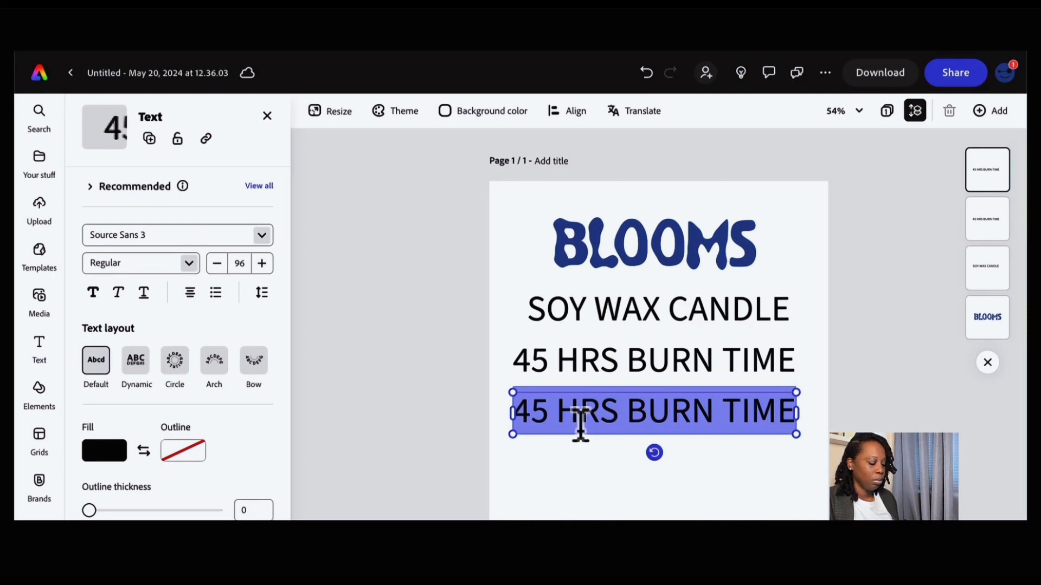
pyautogui.write('BLUEY')
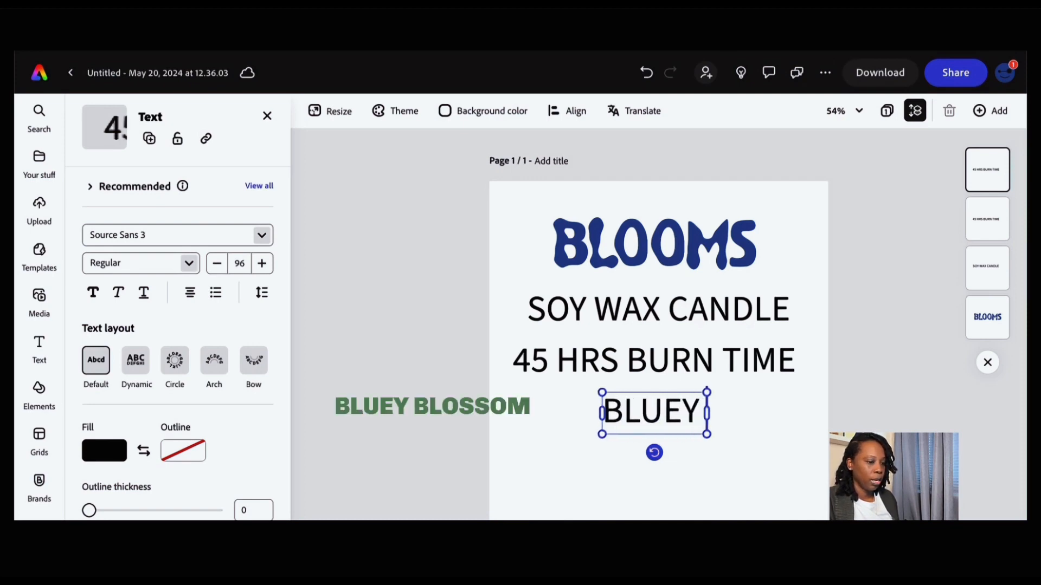
pyautogui.write(' BLUBE')
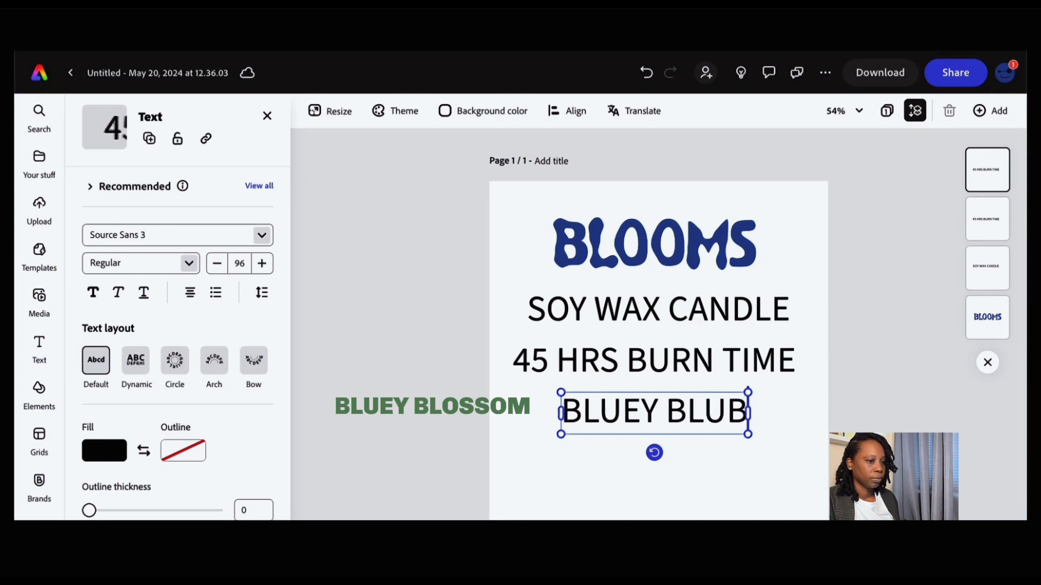
pyautogui.press('BackSpace')
pyautogui.press('BackSpace')
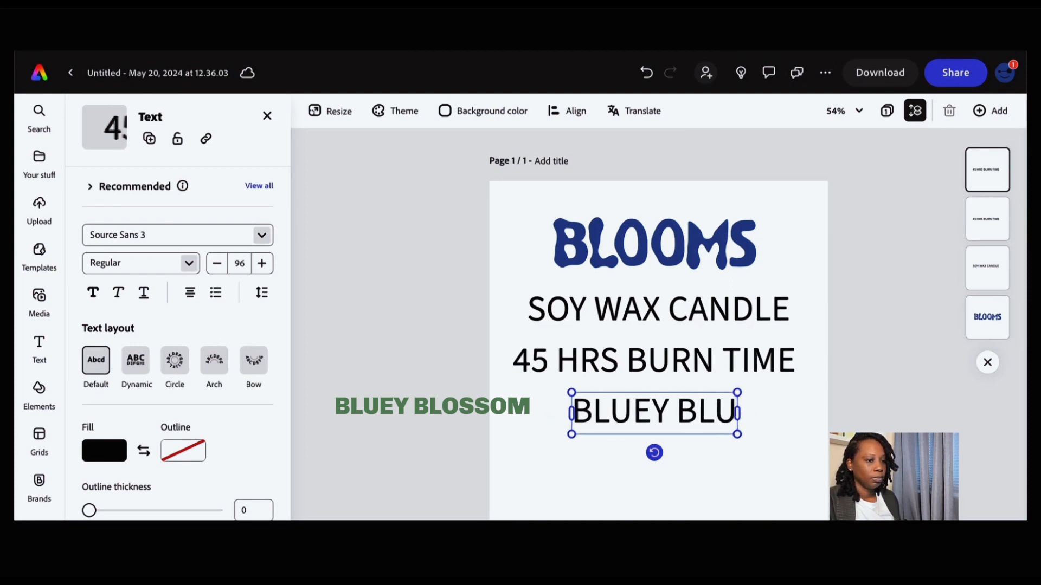
pyautogui.write('E')
pyautogui.write('BERRY')
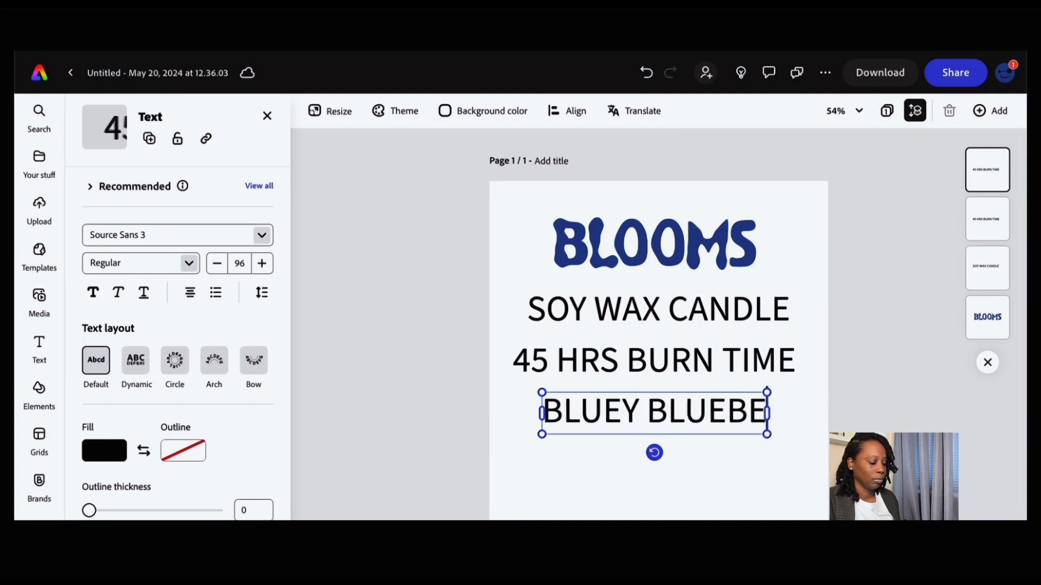
# - Duplicate the BLUEY BLUEBERRY line and change the copy's text to Blueberry & Lavender
pyautogui.hotkey('ctrl', 'd')
pyautogui.doubleClick(675, 461)
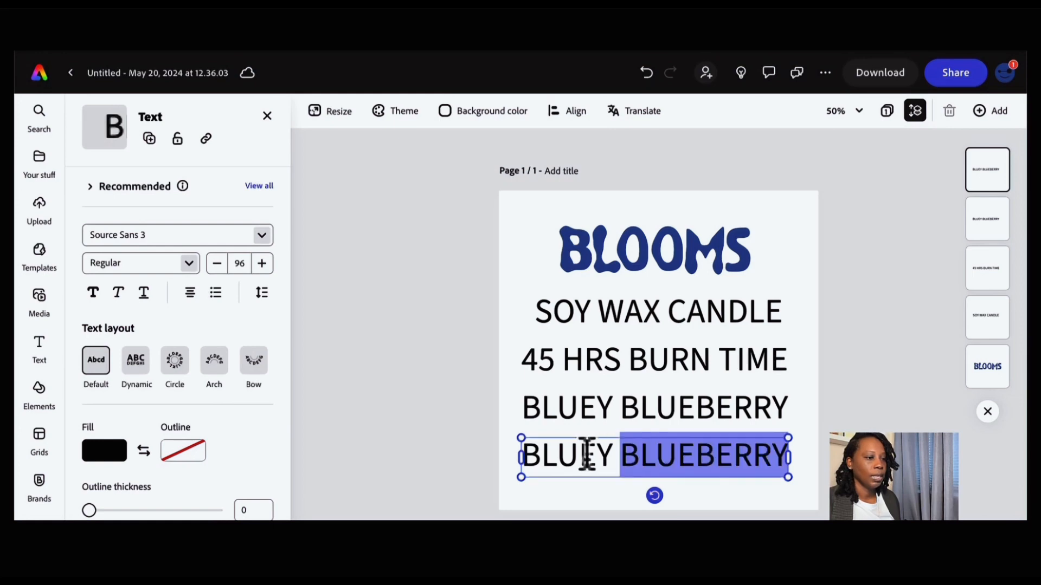
pyautogui.moveTo(530, 455); pyautogui.dragTo(797, 463)
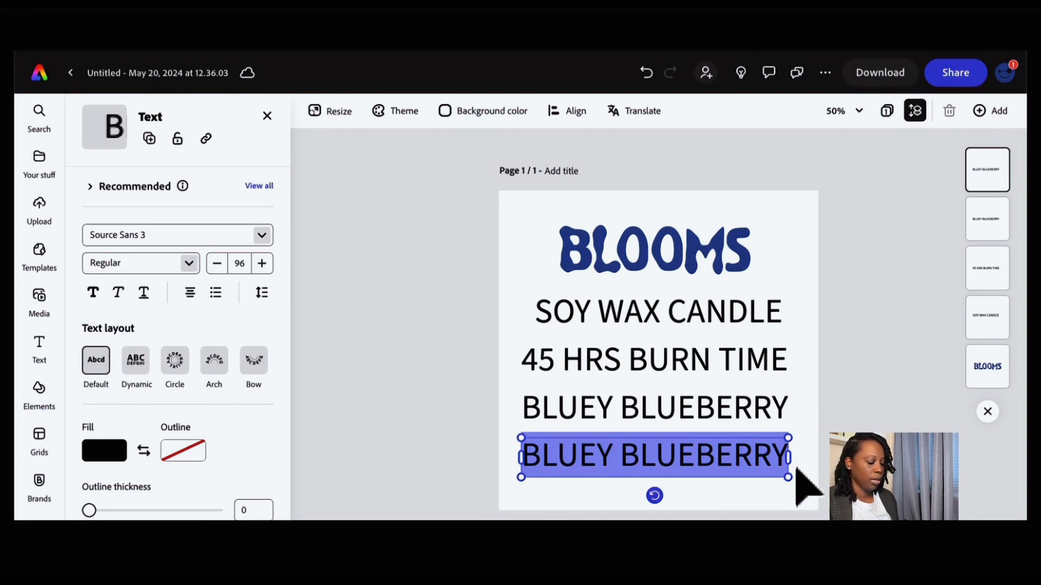
pyautogui.write('BLUE')
pyautogui.write('RR')
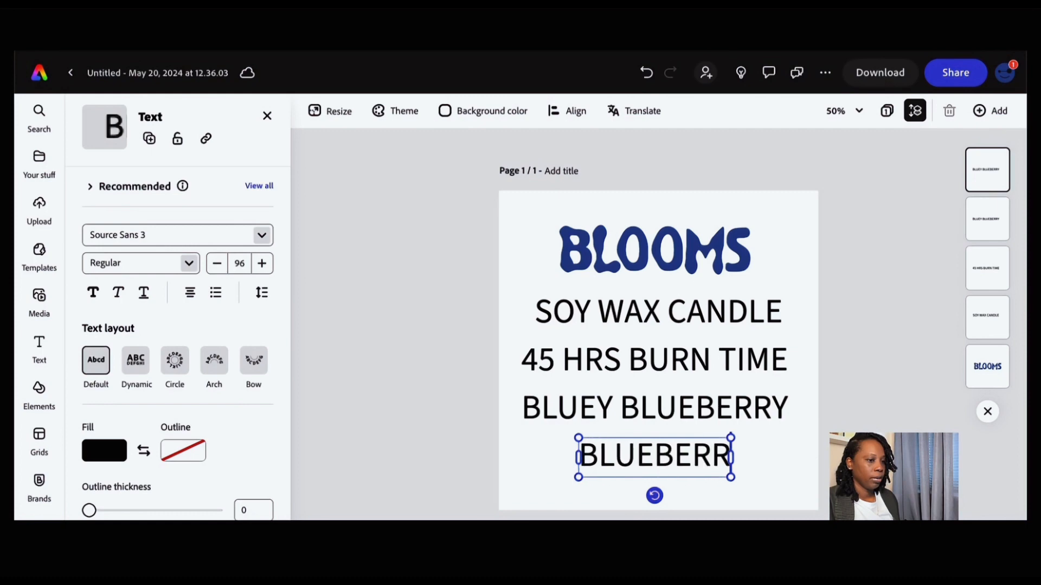
pyautogui.write('Y')
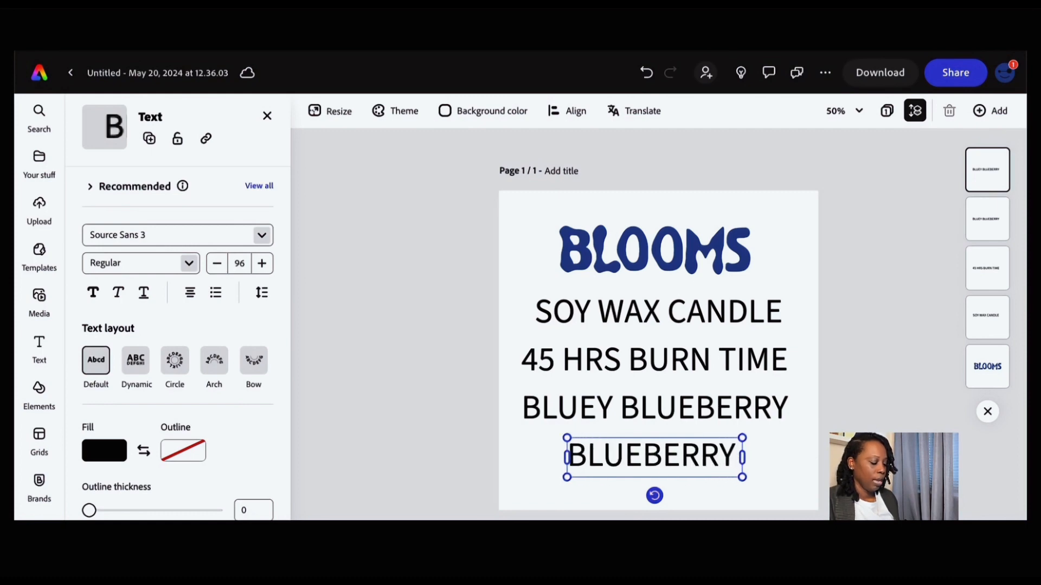
pyautogui.write(' & LAV')
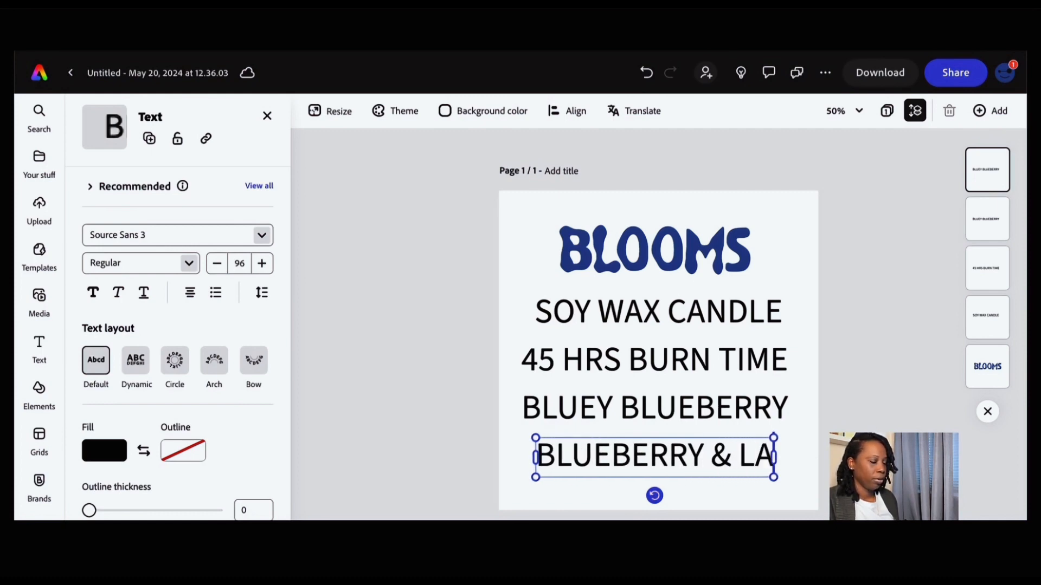
pyautogui.write('EN')
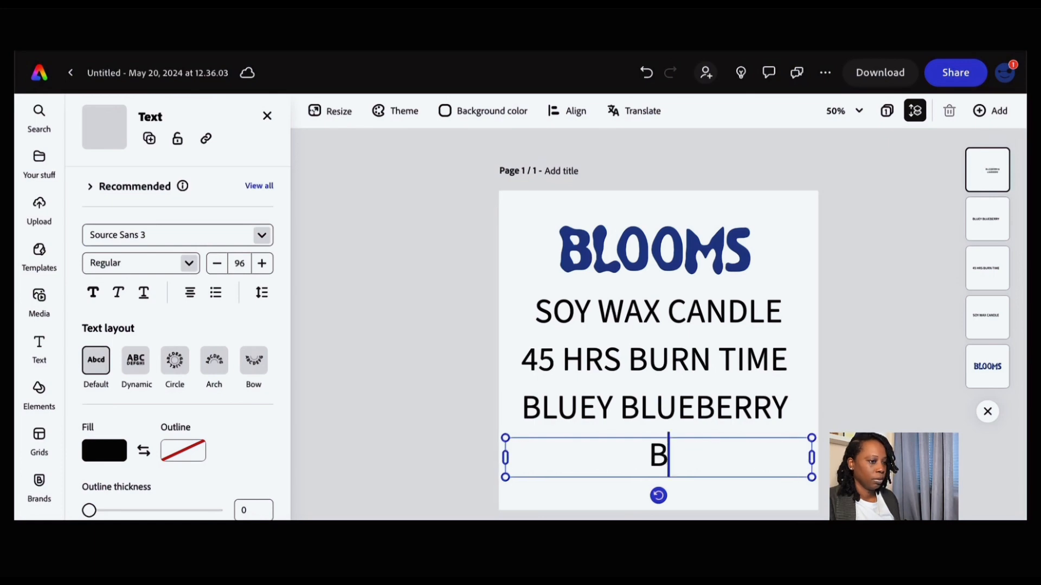
pyautogui.write('ebe')
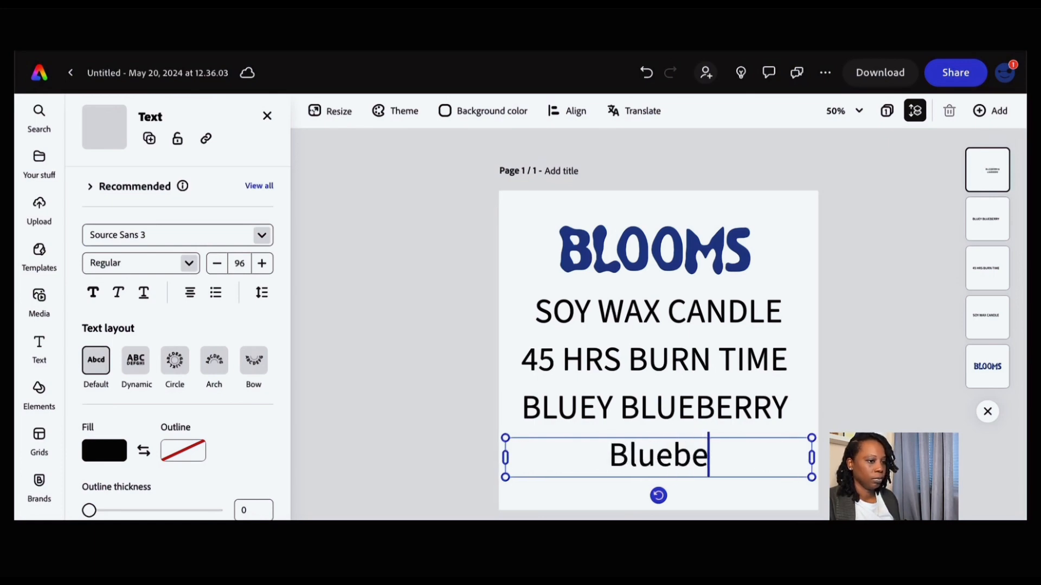
pyautogui.write('rry ')
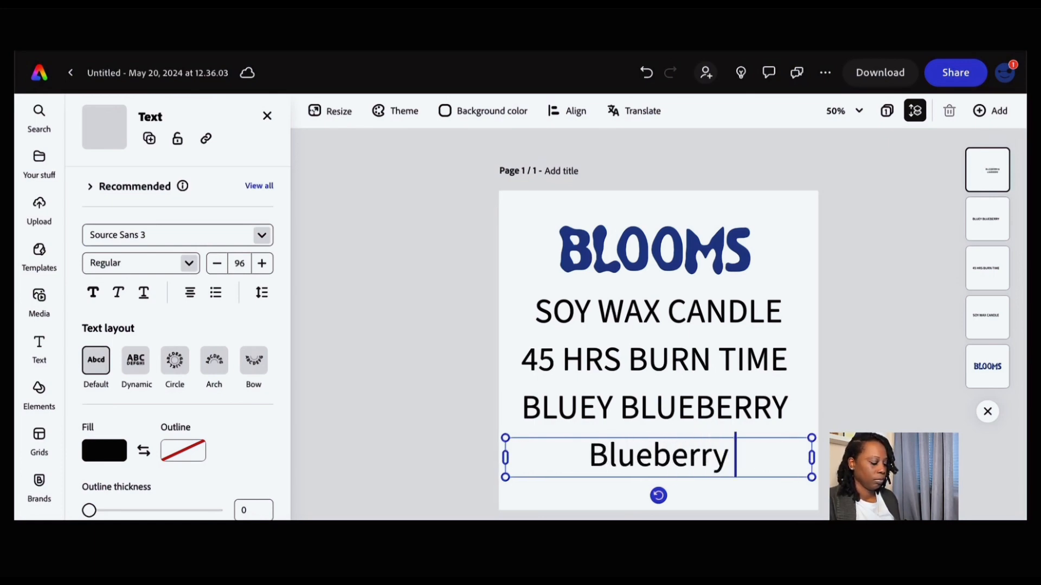
pyautogui.write('& L')
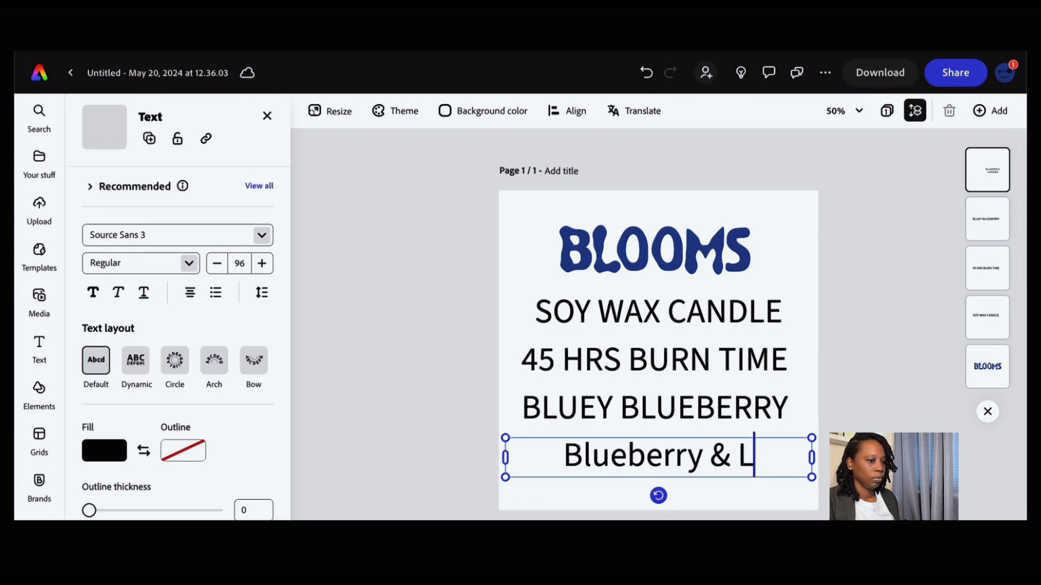
pyautogui.write('avender')
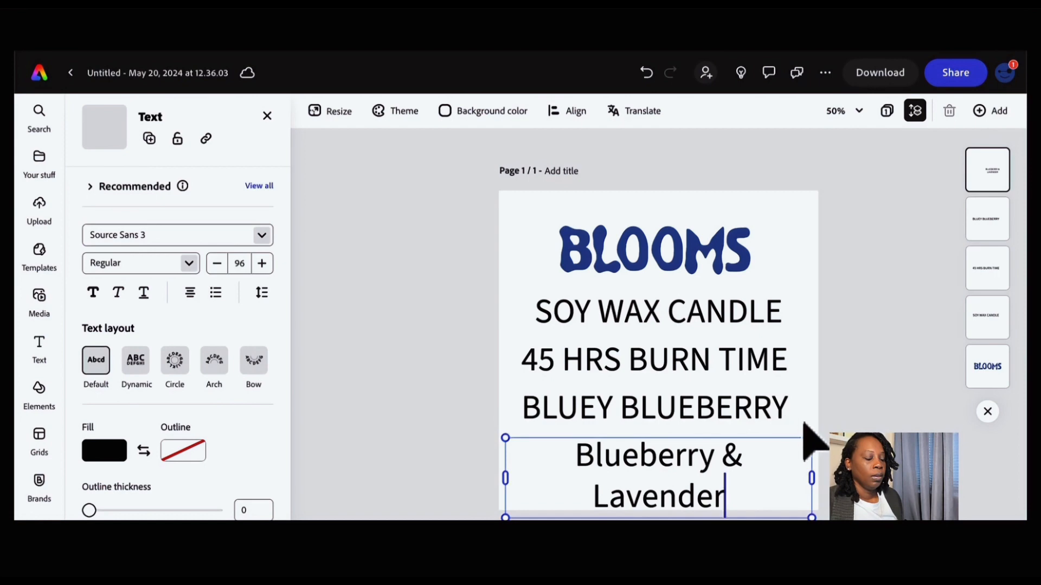
pyautogui.press('Escape')
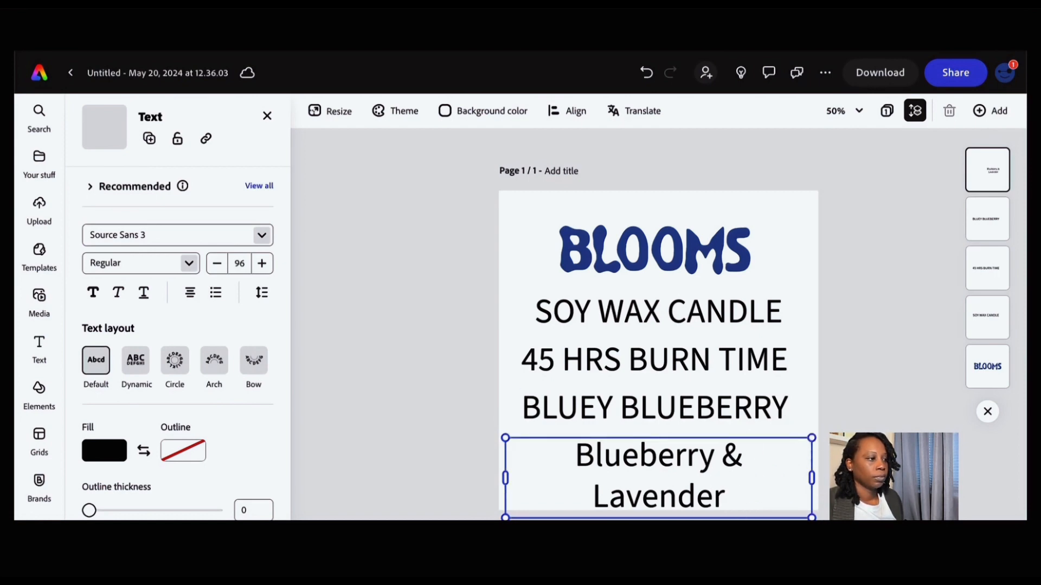
# - Reduce the Blueberry & Lavender line's font size and scale the four text lines down together
pyautogui.click(216, 263)
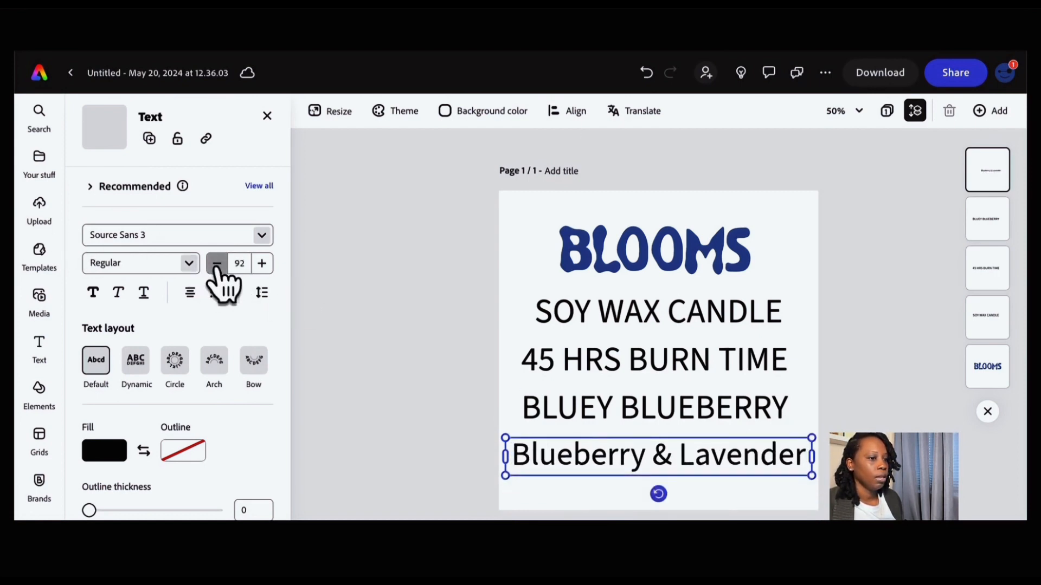
pyautogui.click(513, 282)
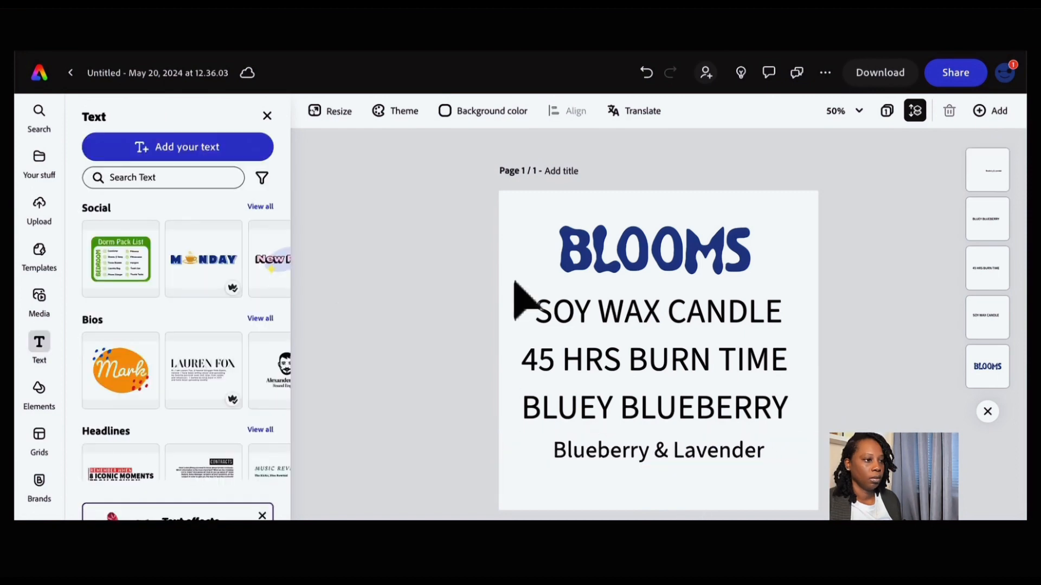
pyautogui.moveTo(648, 424); pyautogui.dragTo(733, 418)
pyautogui.click(748, 401)
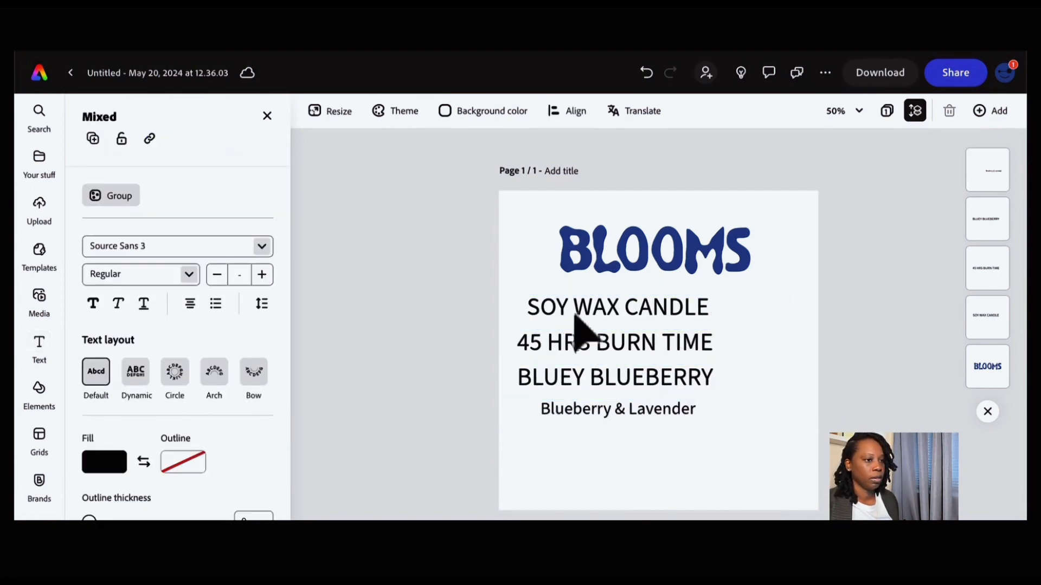
# - Duplicate the SOY WAX CANDLE line to the bottom, replace its text with 11.5 oz, and move it under Blueberry & Lavender
pyautogui.moveTo(527, 302); pyautogui.dragTo(553, 442)
pyautogui.doubleClick(570, 457)
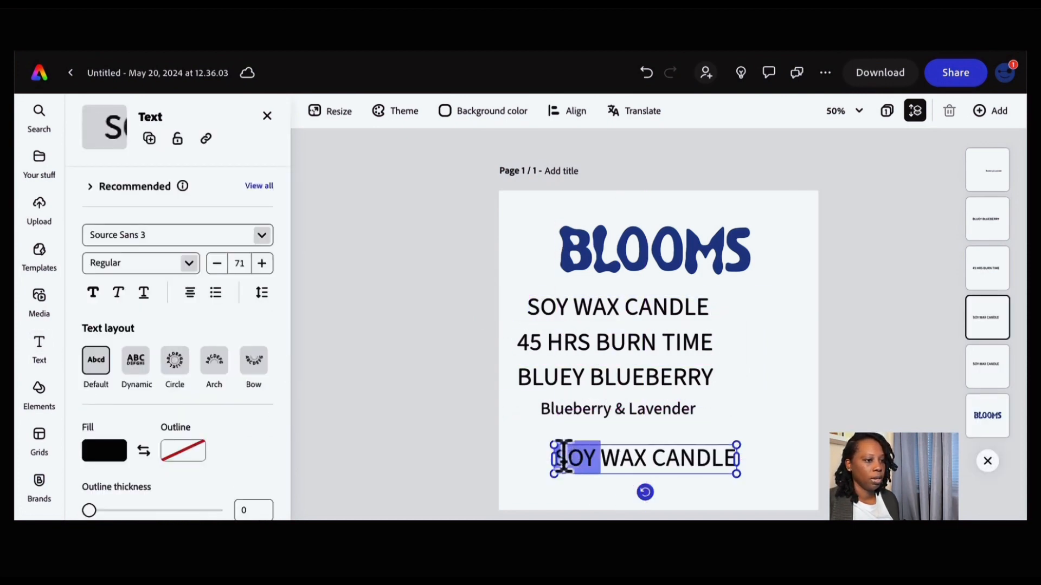
pyautogui.click(560, 458)
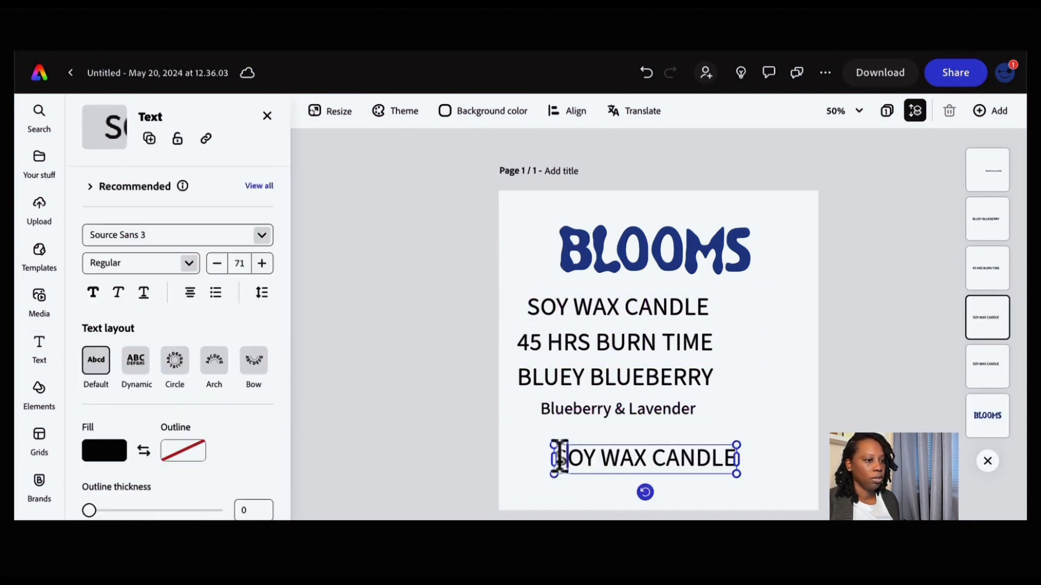
pyautogui.doubleClick(692, 457)
pyautogui.press('BackSpace')
pyautogui.press('BackSpace')
pyautogui.press('BackSpace')
pyautogui.press('BackSpace')
pyautogui.press('BackSpace')
pyautogui.press('BackSpace')
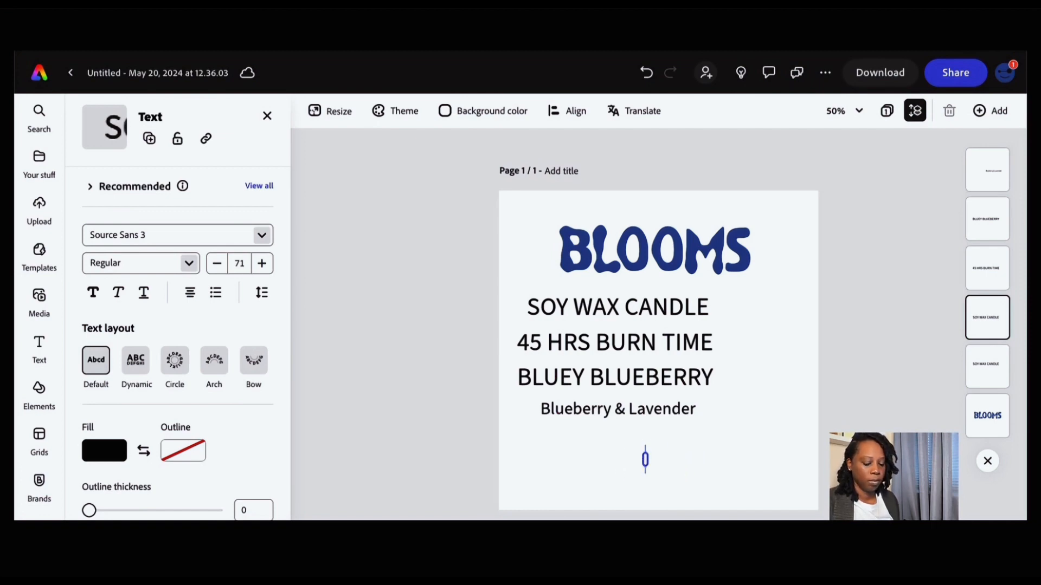
pyautogui.write('11.5 oz')
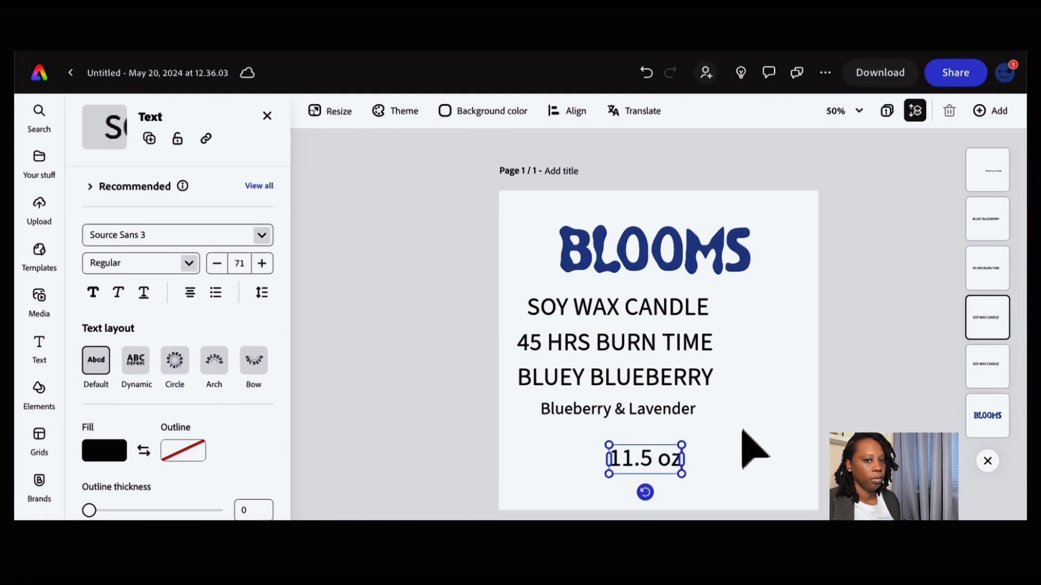
pyautogui.moveTo(648, 465); pyautogui.dragTo(640, 444)
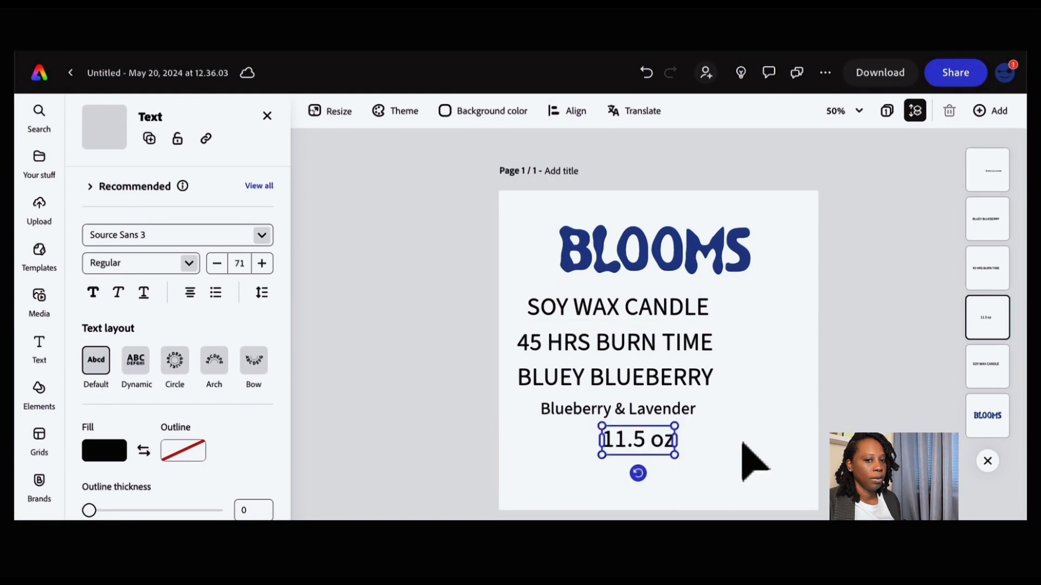
pyautogui.click(737, 433)
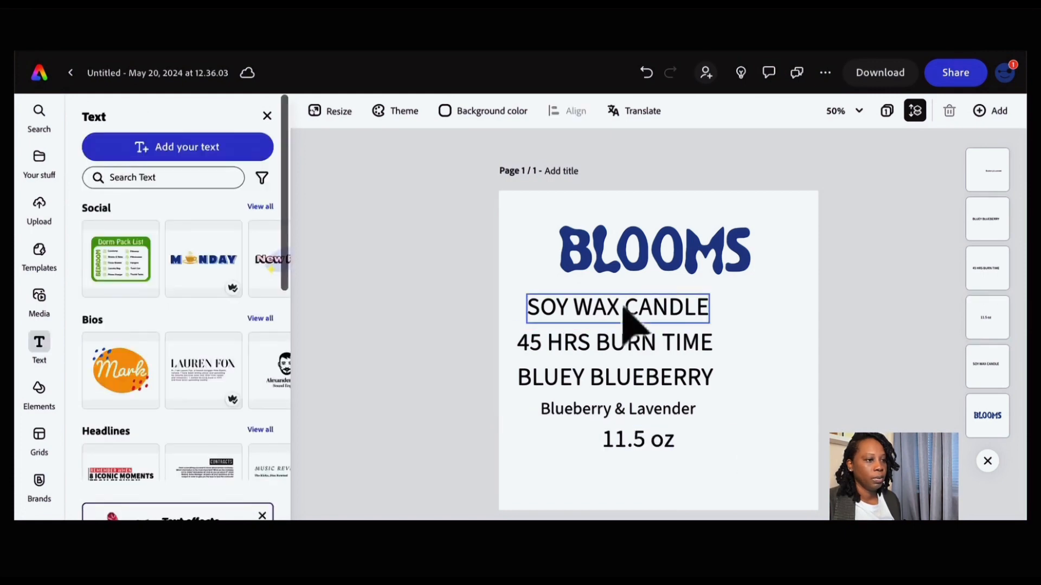
# - Center each text line horizontally beneath the BLOOMS logo
pyautogui.moveTo(642, 297); pyautogui.dragTo(641, 305)
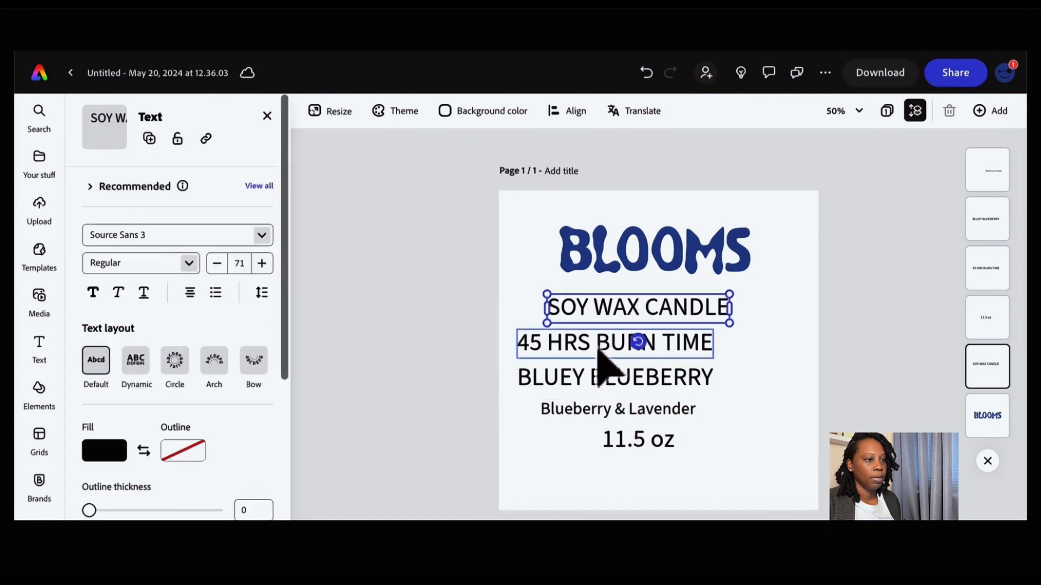
pyautogui.moveTo(599, 350); pyautogui.dragTo(624, 338)
pyautogui.moveTo(604, 378); pyautogui.dragTo(629, 369)
pyautogui.click(617, 414)
pyautogui.moveTo(617, 413); pyautogui.dragTo(628, 406)
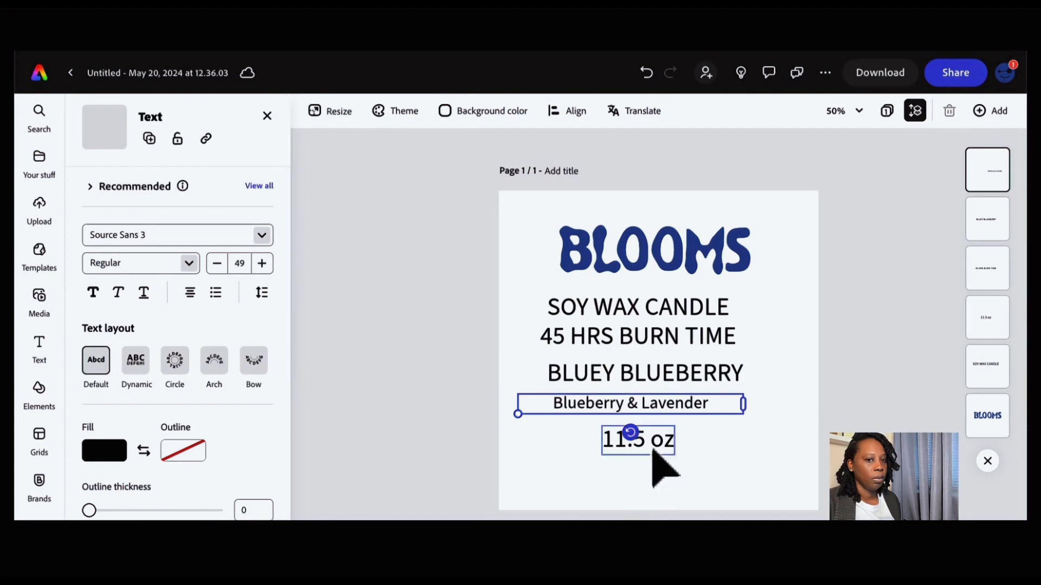
pyautogui.moveTo(653, 451); pyautogui.dragTo(690, 421)
# - Nudge the BLOOMS logo up and move the four middle text lines down together
pyautogui.moveTo(662, 262); pyautogui.dragTo(652, 249)
pyautogui.moveTo(513, 296); pyautogui.dragTo(761, 424)
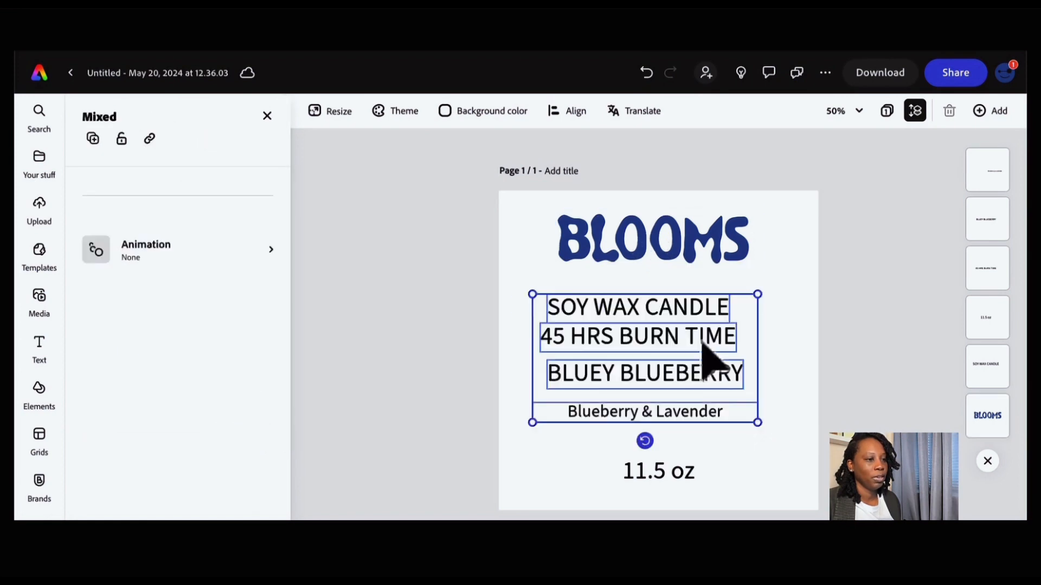
pyautogui.moveTo(705, 343); pyautogui.dragTo(709, 353)
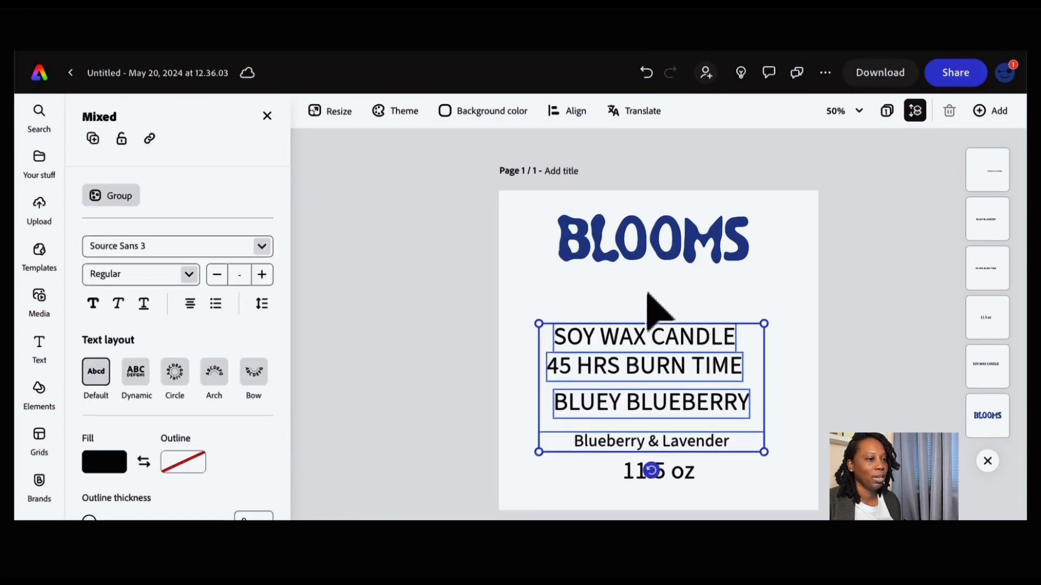
pyautogui.click(653, 292)
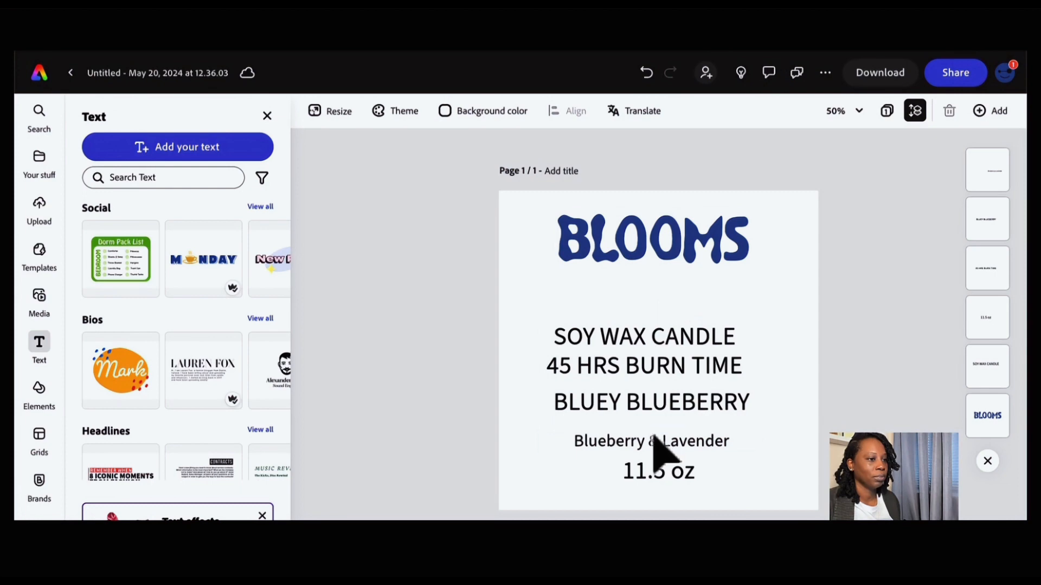
# - Duplicate the BLUEY BLUEBERRY line to just under the BLOOMS logo and change its text to NEW YORK
pyautogui.moveTo(642, 408); pyautogui.dragTo(635, 291)
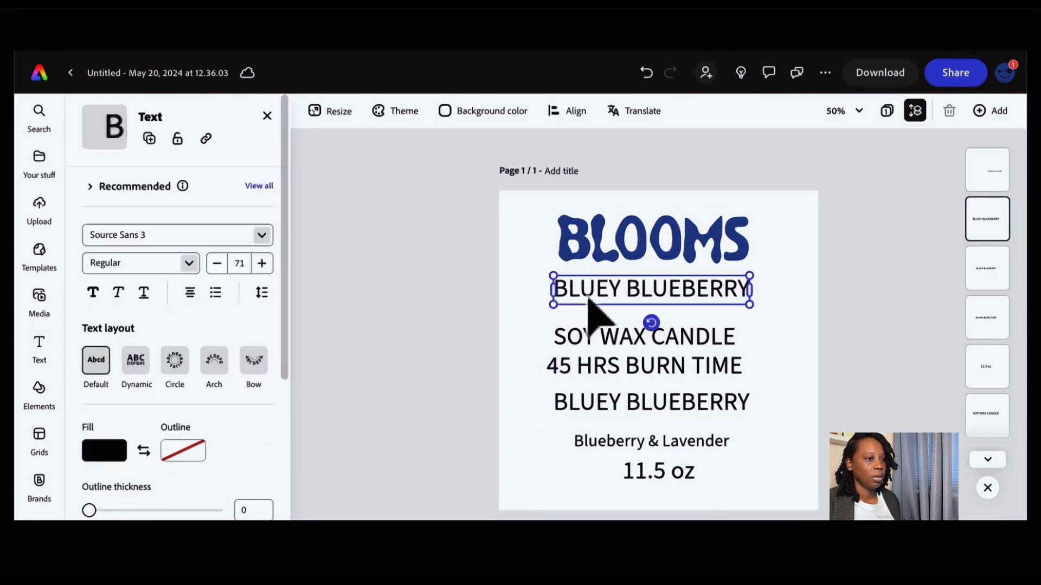
pyautogui.doubleClick(570, 293)
pyautogui.click(561, 291)
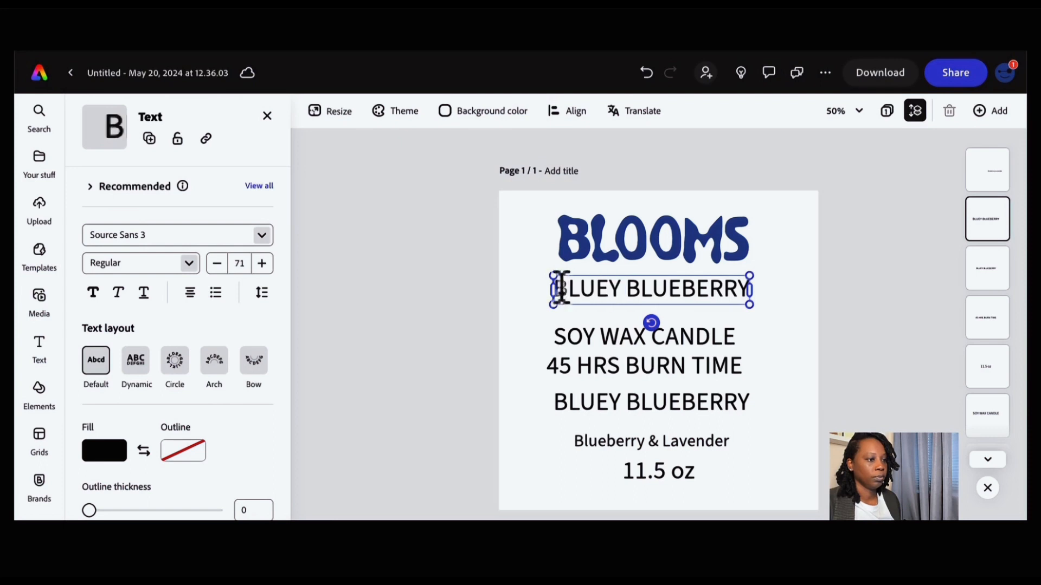
pyautogui.moveTo(561, 291); pyautogui.dragTo(683, 287)
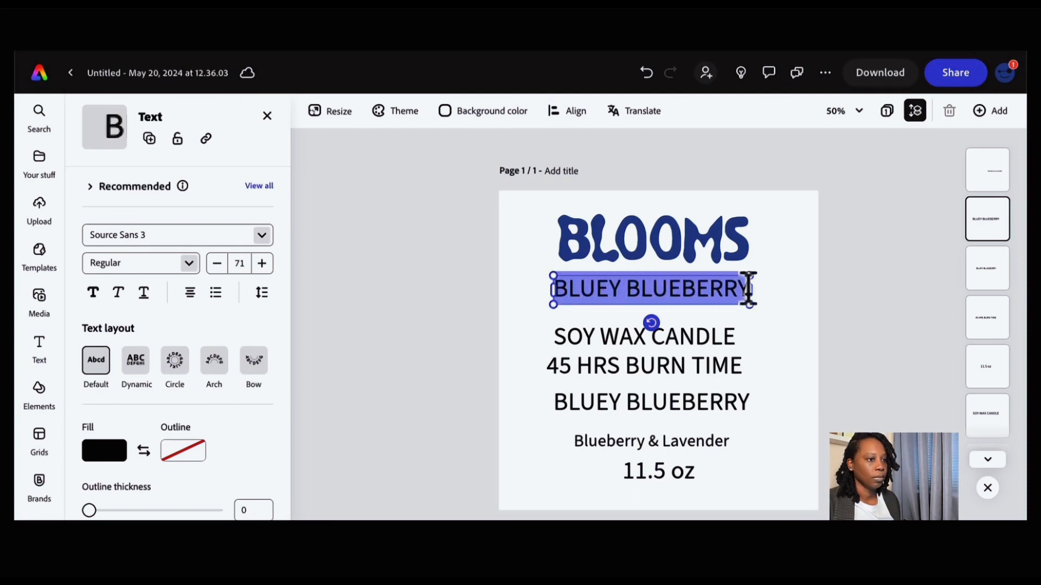
pyautogui.write('New')
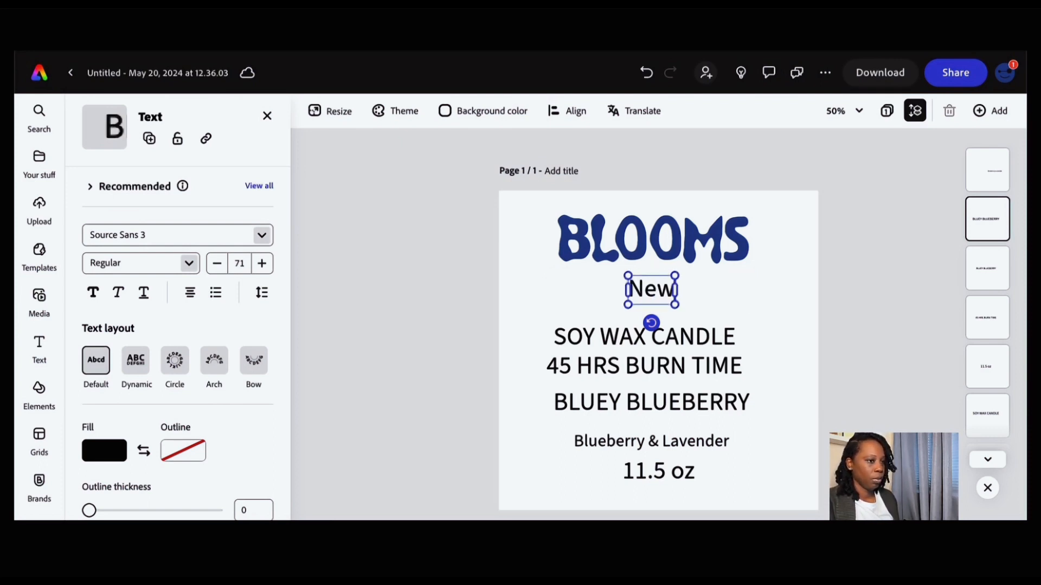
pyautogui.press('BackSpace')
pyautogui.write('w')
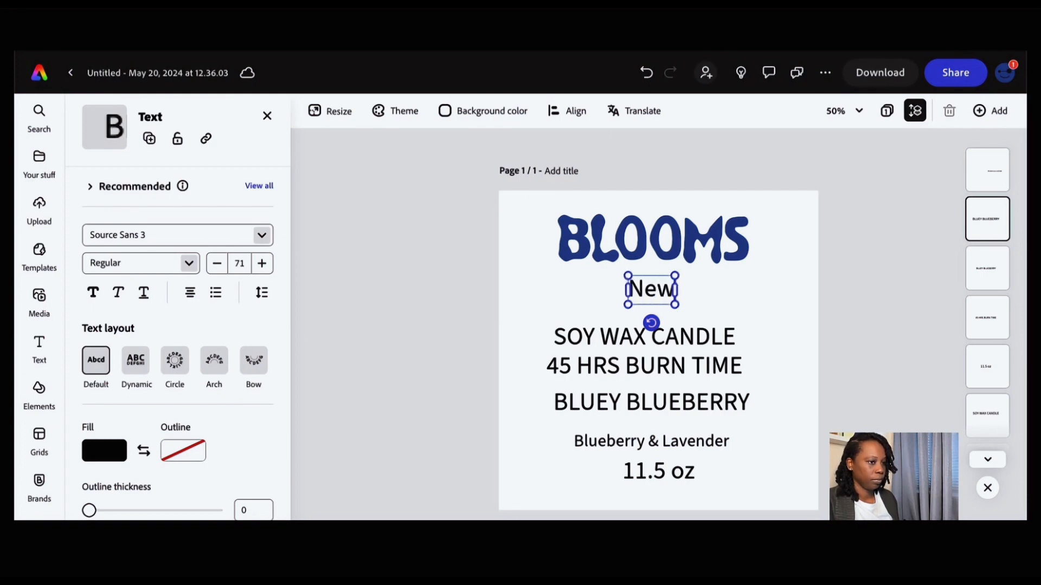
pyautogui.write('W')
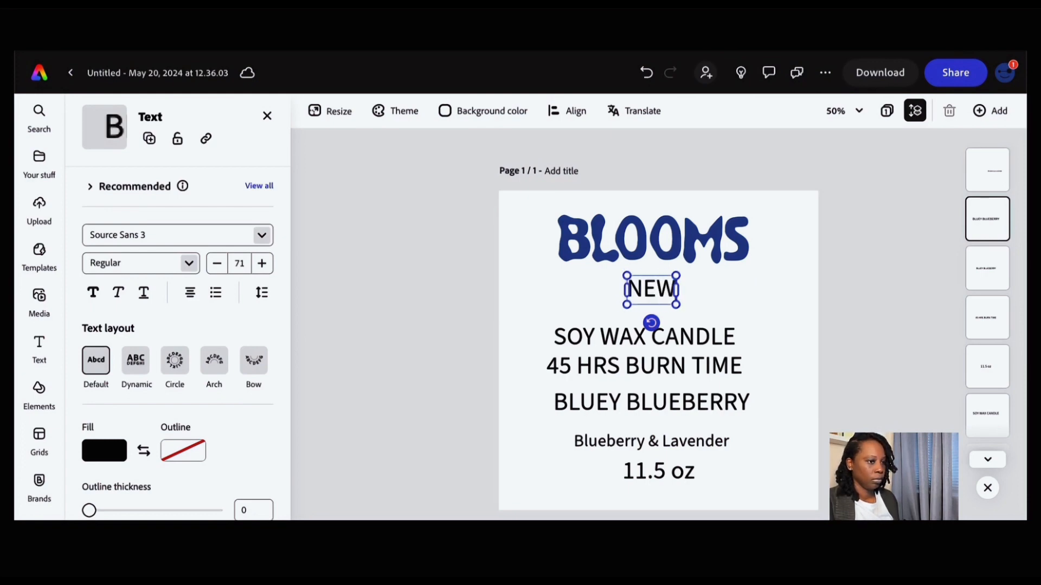
pyautogui.write(' YORK')
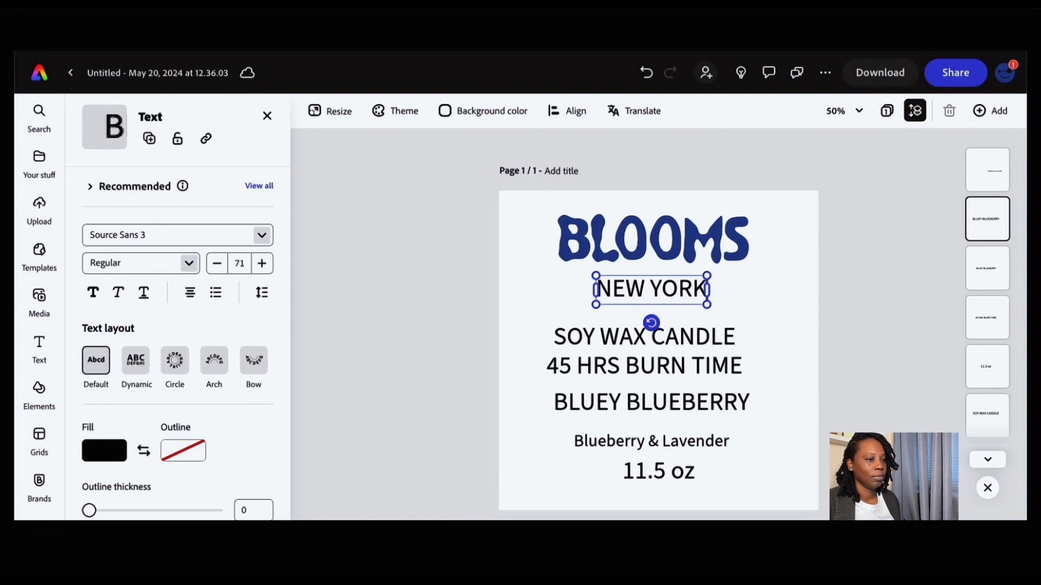
# - Shrink the SOY WAX CANDLE line and move it to the bottom left beside 11.5 oz
pyautogui.click(778, 360)
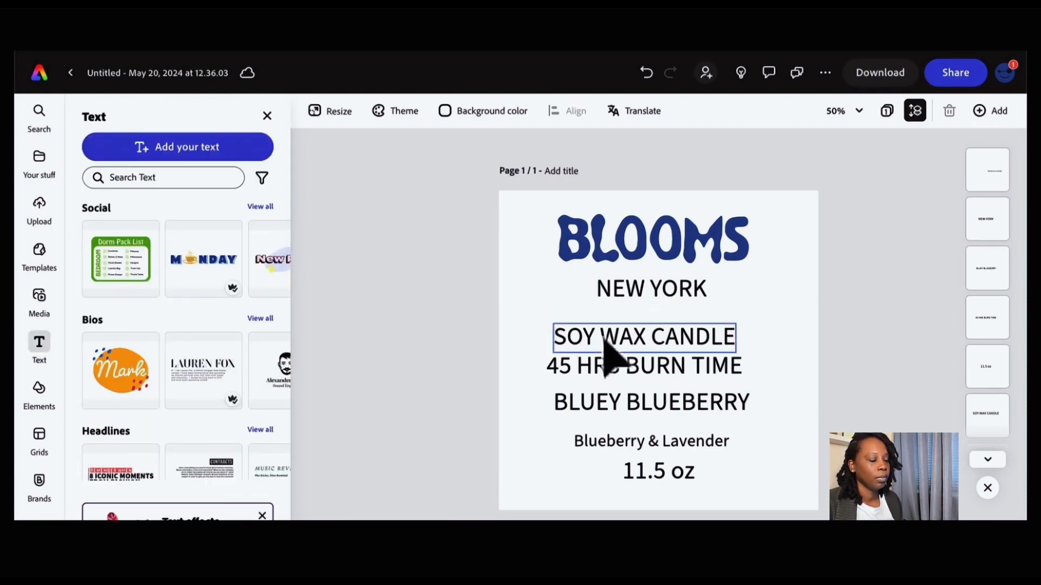
pyautogui.click(603, 342)
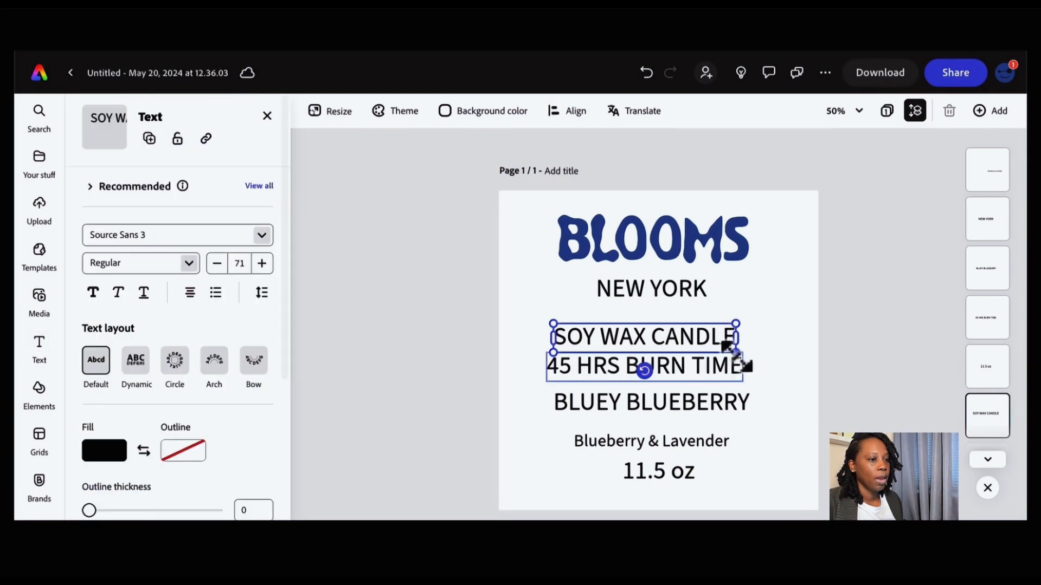
pyautogui.moveTo(735, 352); pyautogui.dragTo(585, 484)
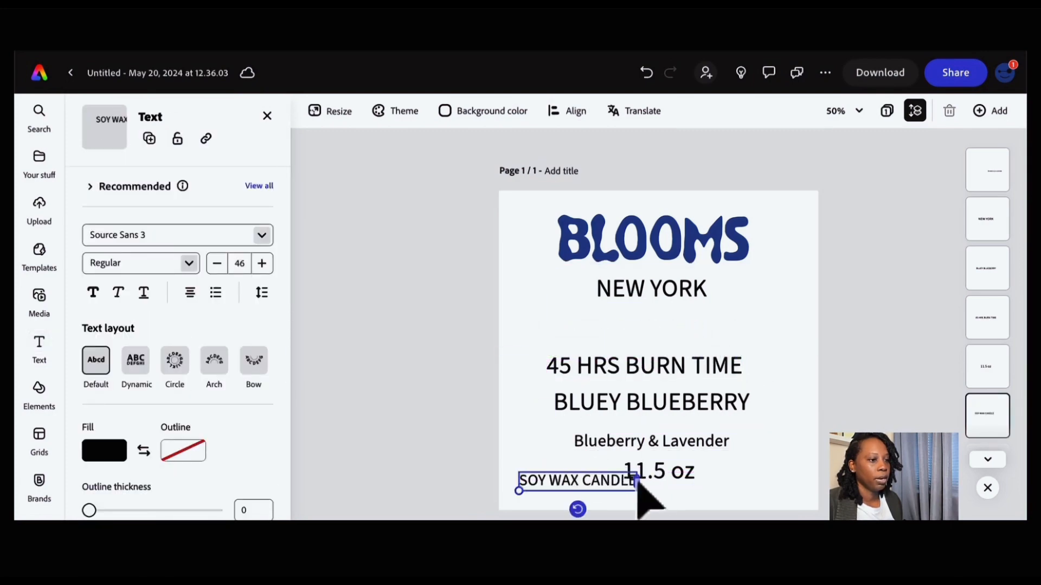
# - Enlarge the BLOOMS logo so it spans nearly the full label width at the top
pyautogui.click(596, 218)
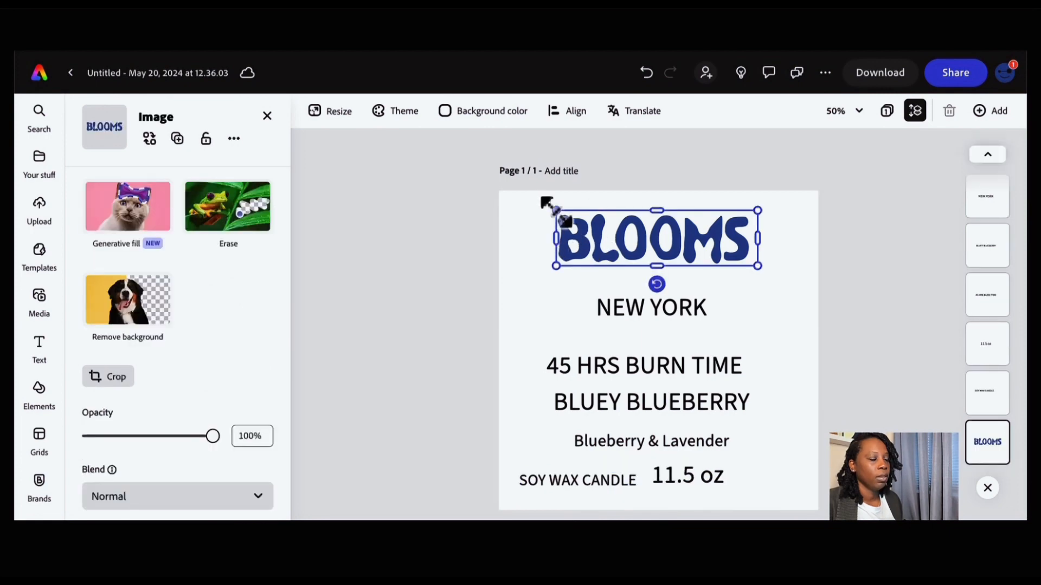
pyautogui.moveTo(557, 211); pyautogui.dragTo(510, 198)
pyautogui.moveTo(757, 266); pyautogui.dragTo(807, 279)
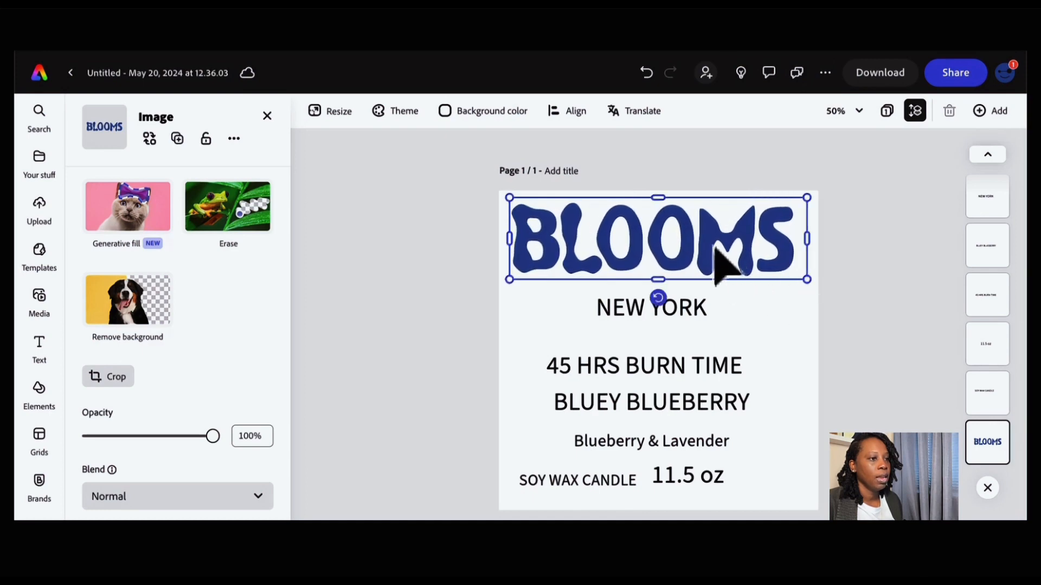
pyautogui.moveTo(711, 239)
pyautogui.mouseDown()
pyautogui.moveTo(695, 237)
pyautogui.moveTo(703, 236)
pyautogui.mouseUp()
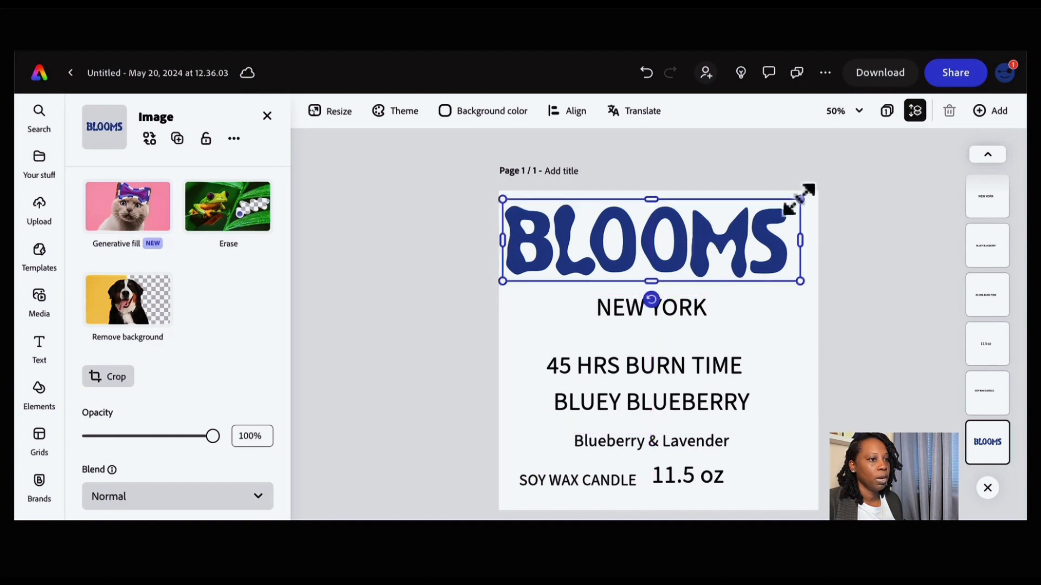
pyautogui.moveTo(800, 196); pyautogui.dragTo(849, 182)
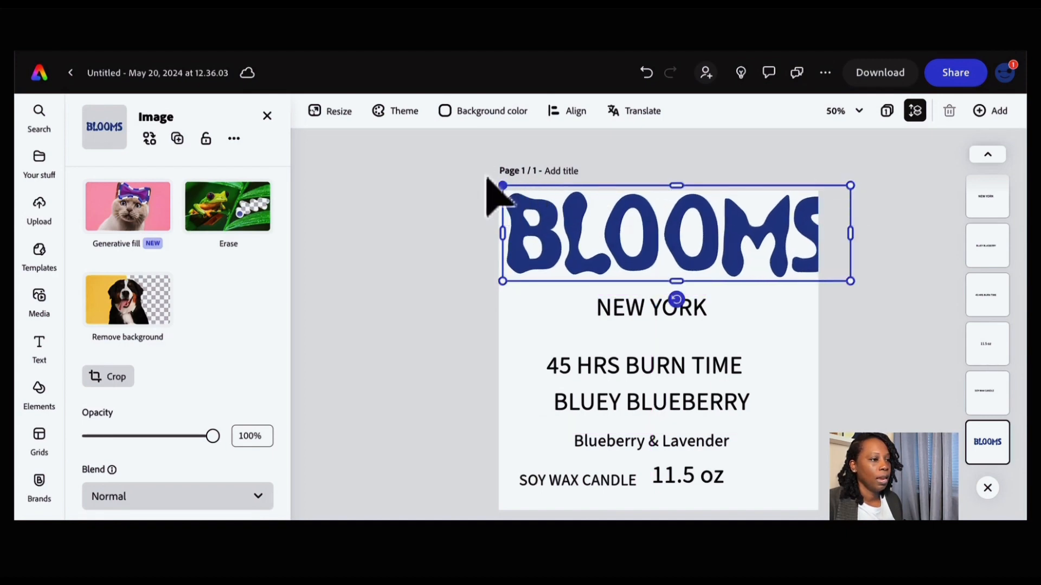
pyautogui.moveTo(646, 233); pyautogui.dragTo(665, 235)
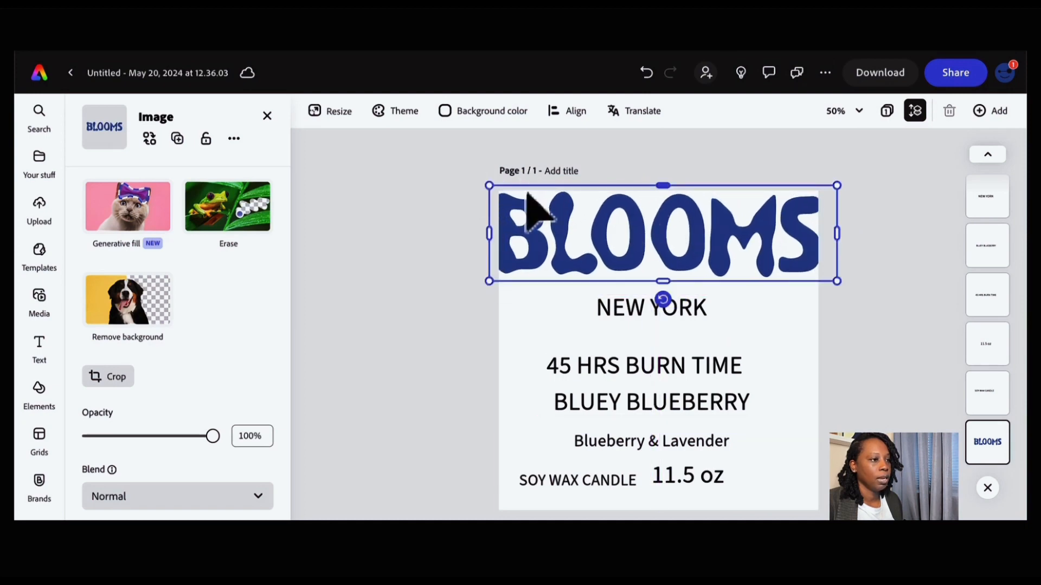
pyautogui.moveTo(487, 187); pyautogui.dragTo(534, 198)
pyautogui.moveTo(705, 236); pyautogui.dragTo(685, 233)
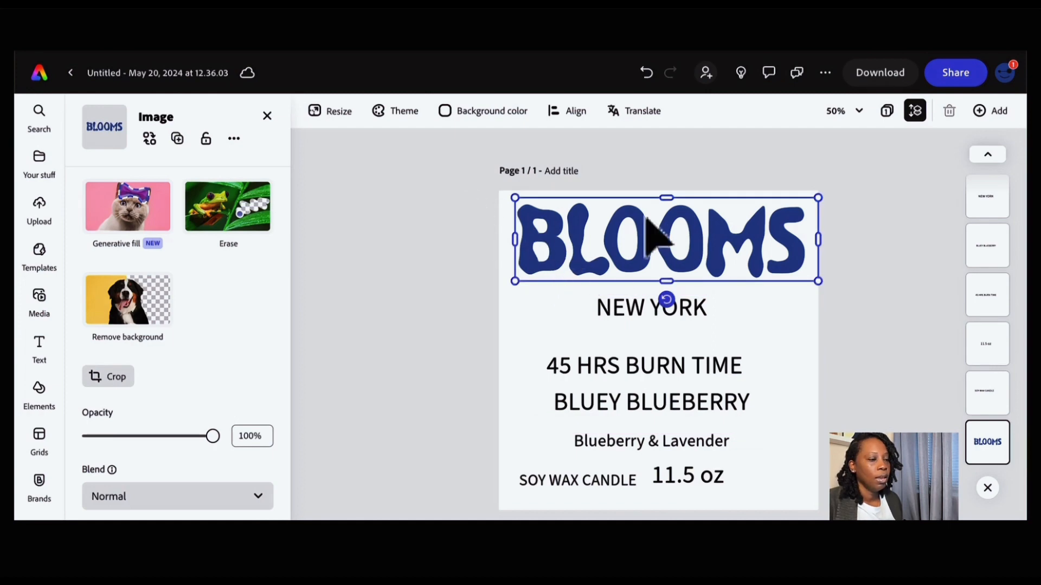
pyautogui.click(792, 342)
pyautogui.click(759, 277)
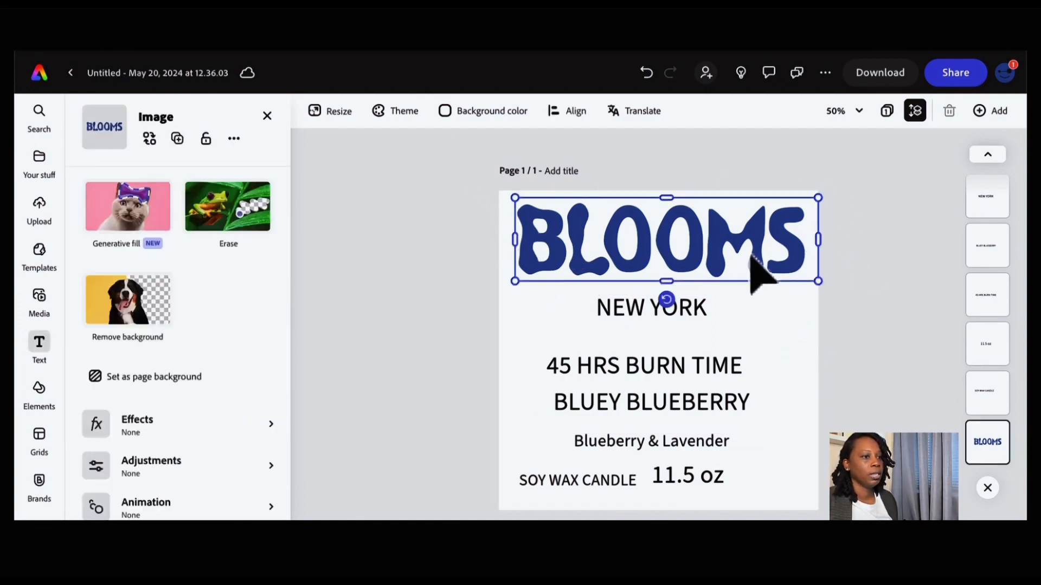
pyautogui.moveTo(817, 282); pyautogui.dragTo(811, 280)
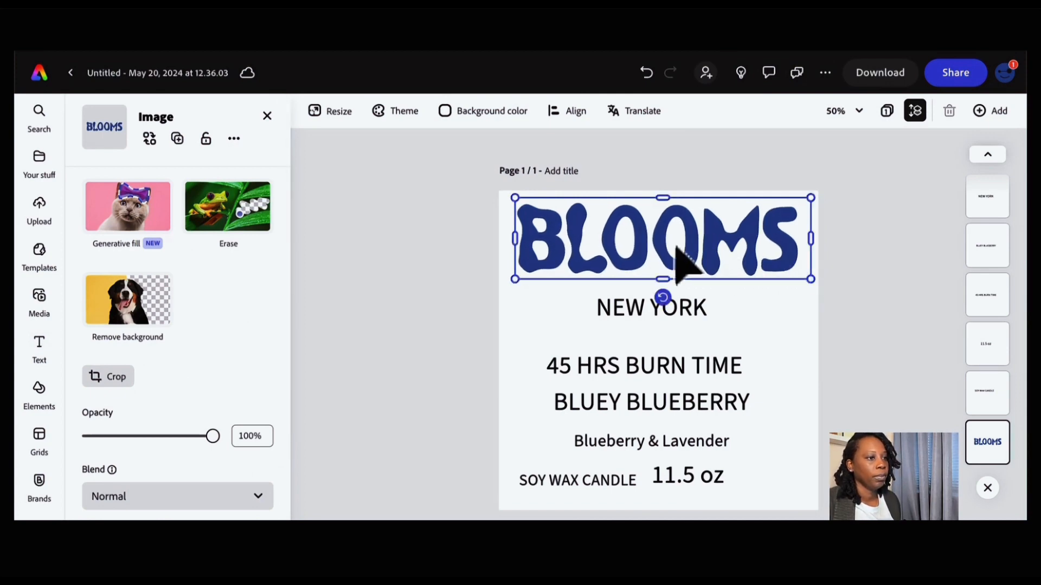
pyautogui.moveTo(681, 267); pyautogui.dragTo(675, 236)
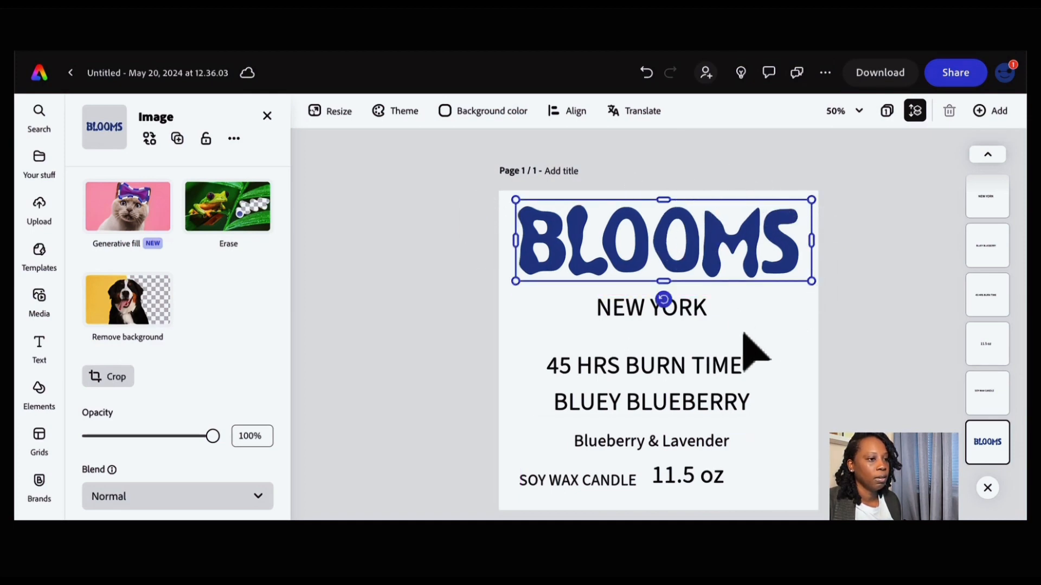
# - Move the NEW YORK line up closer beneath the logo, centered
pyautogui.click(797, 309)
pyautogui.moveTo(681, 309)
pyautogui.mouseDown()
pyautogui.moveTo(686, 302)
pyautogui.moveTo(671, 314)
pyautogui.moveTo(669, 293)
pyautogui.mouseUp()
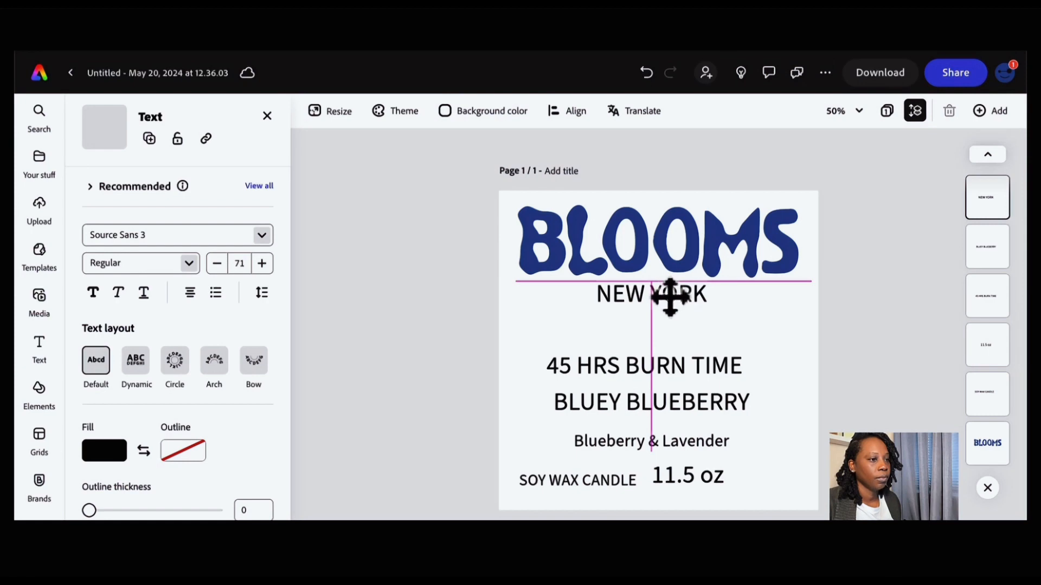
pyautogui.moveTo(677, 305); pyautogui.dragTo(678, 306)
# - Reorder the middle lines, moving Blueberry & Lavender above BLUEY BLUEBERRY and 45 HRS BURN TIME lower
pyautogui.click(748, 348)
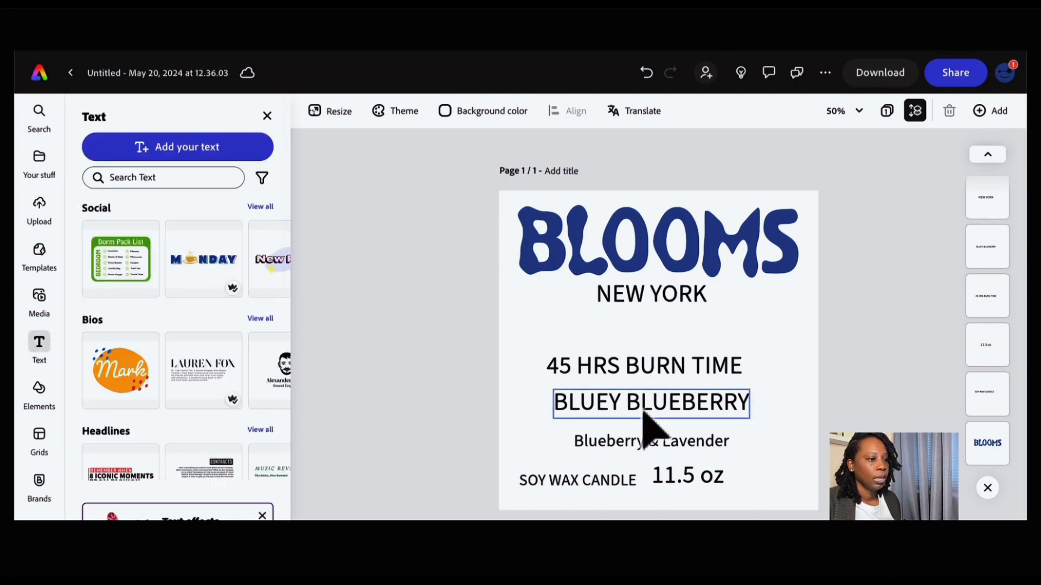
pyautogui.moveTo(638, 367)
pyautogui.mouseDown()
pyautogui.moveTo(650, 369)
pyautogui.moveTo(627, 362)
pyautogui.moveTo(678, 413)
pyautogui.moveTo(673, 432)
pyautogui.moveTo(679, 375)
pyautogui.mouseUp()
pyautogui.click(671, 412)
pyautogui.moveTo(634, 449); pyautogui.dragTo(640, 350)
pyautogui.click(676, 386)
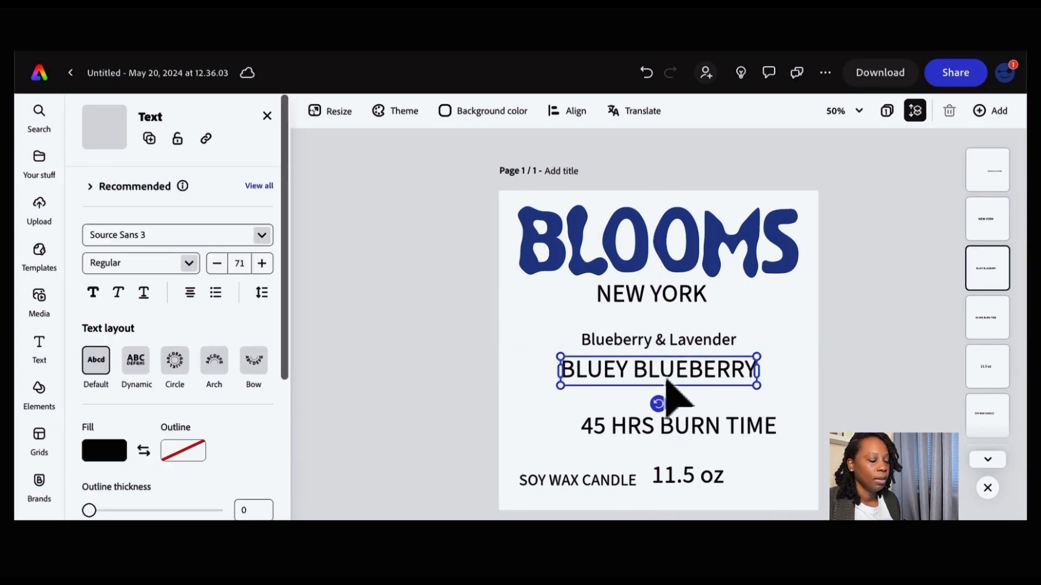
pyautogui.moveTo(667, 383); pyautogui.dragTo(667, 379)
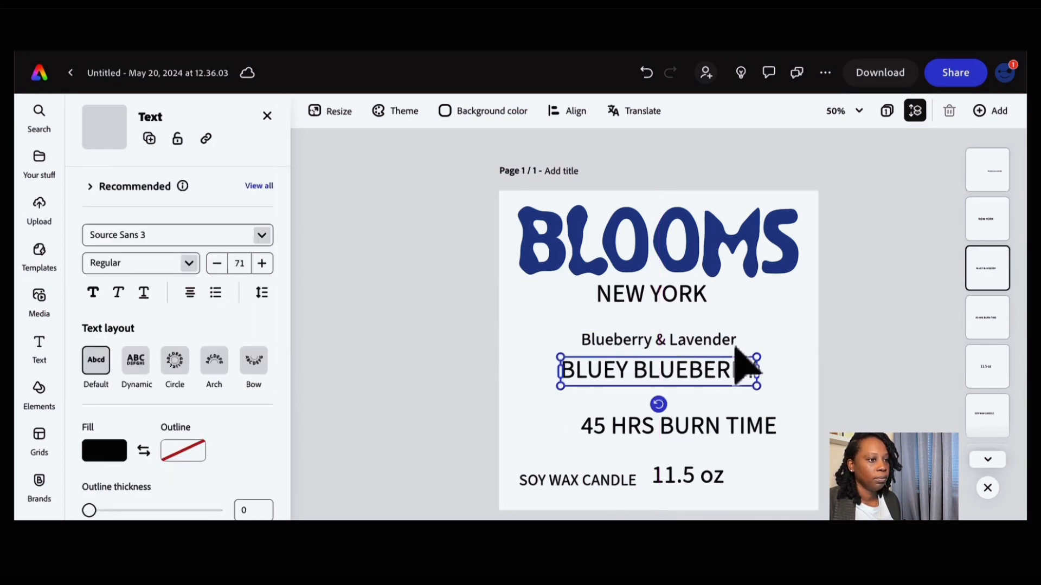
pyautogui.click(792, 347)
# - Reduce the 45 HRS BURN TIME line's font size to 44
pyautogui.click(619, 426)
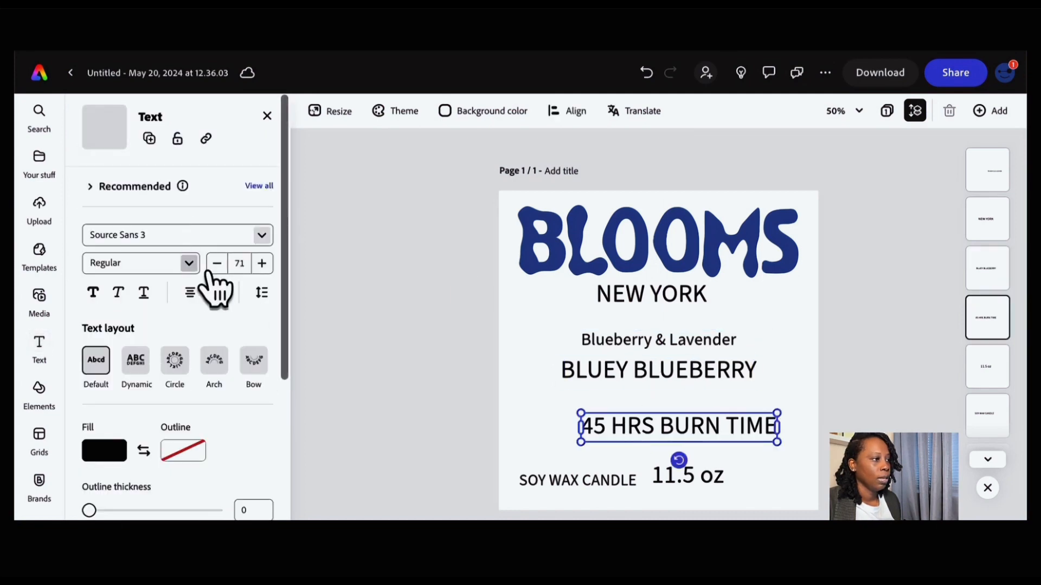
pyautogui.click(217, 264)
pyautogui.click(216, 264)
pyautogui.click(217, 264)
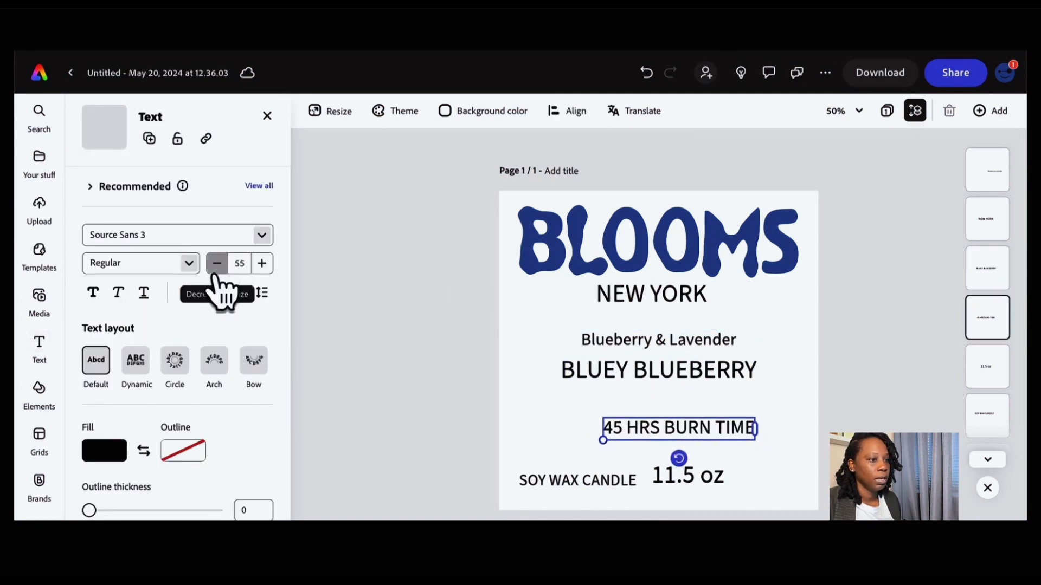
pyautogui.click(216, 264)
pyautogui.click(217, 264)
# - Place SOY WAX CANDLE and 45 HRS BURN TIME side by side under BLUEY BLUEBERRY, and center 11.5 oz
pyautogui.click(752, 467)
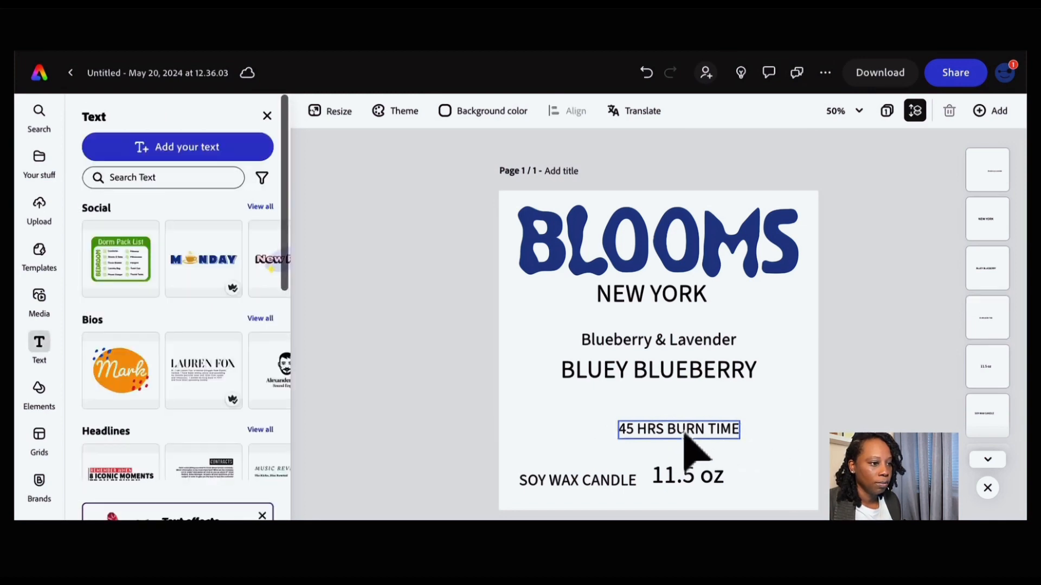
pyautogui.moveTo(683, 434); pyautogui.dragTo(711, 406)
pyautogui.moveTo(587, 484); pyautogui.dragTo(593, 400)
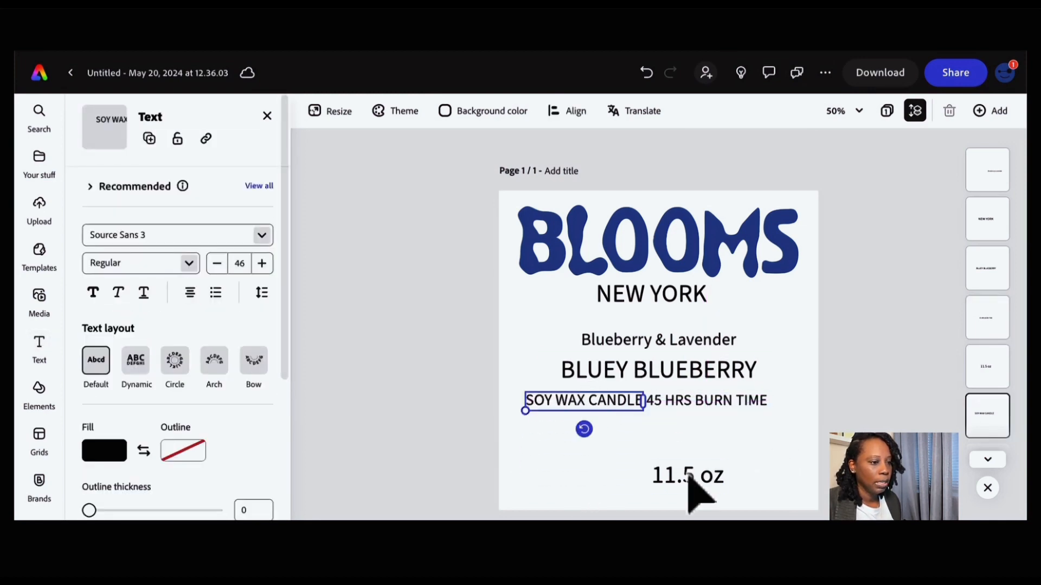
pyautogui.moveTo(690, 488); pyautogui.dragTo(663, 481)
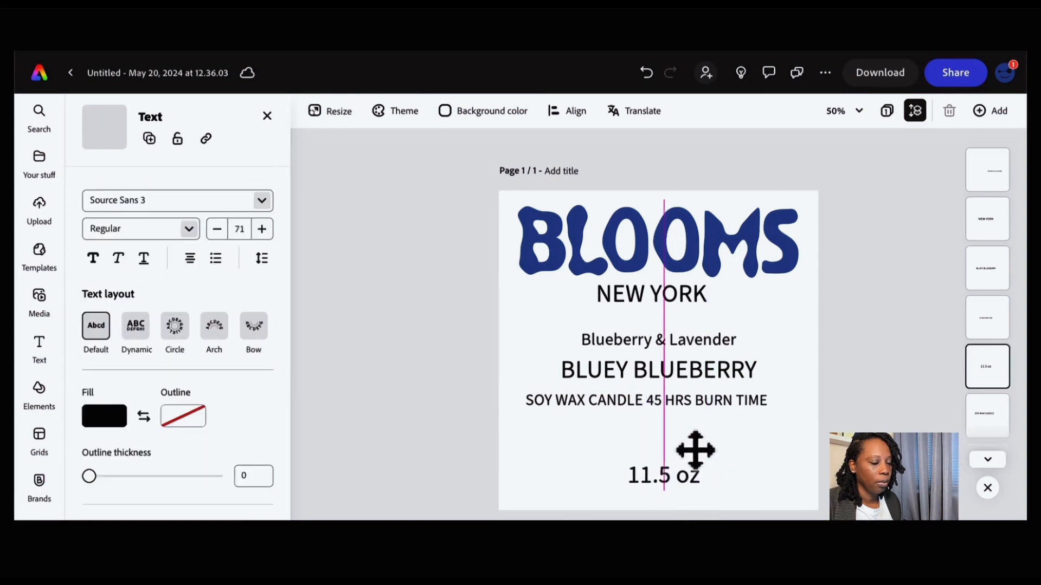
pyautogui.moveTo(737, 404); pyautogui.dragTo(742, 411)
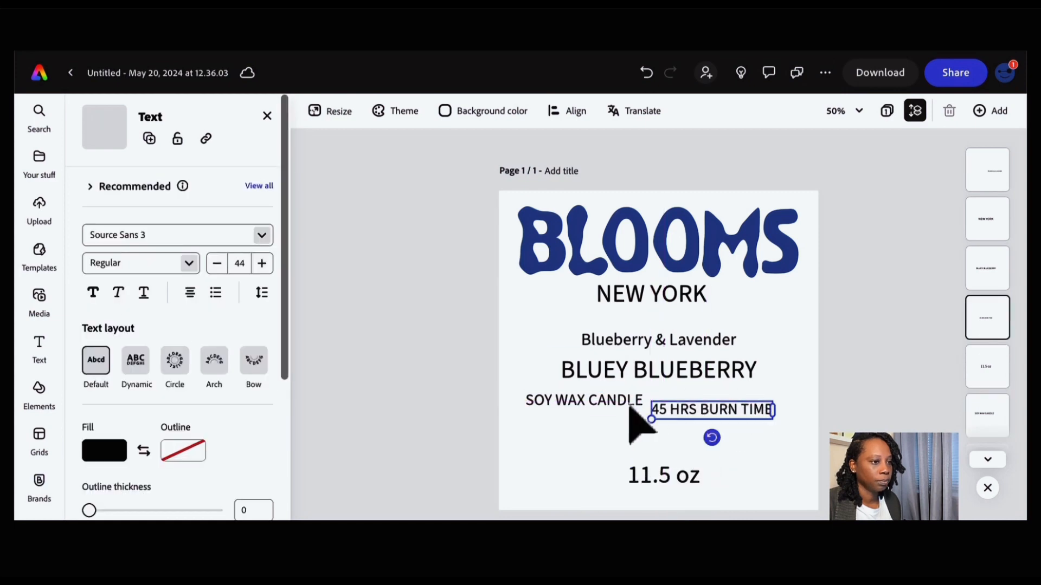
pyautogui.moveTo(615, 410); pyautogui.dragTo(619, 413)
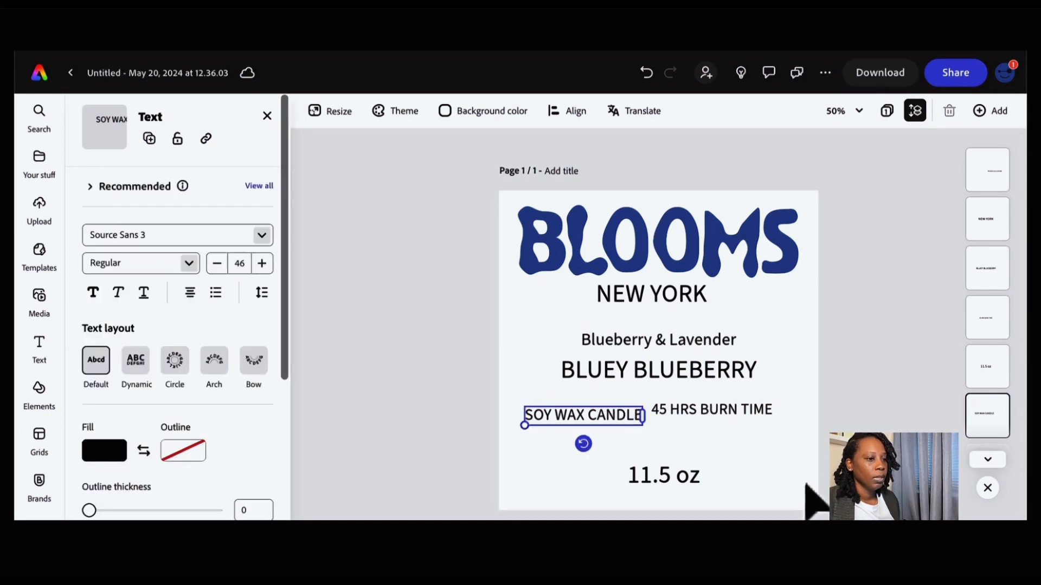
# - Change the NEW YORK line's font to Aesthet Nova by searching the font list
pyautogui.click(726, 321)
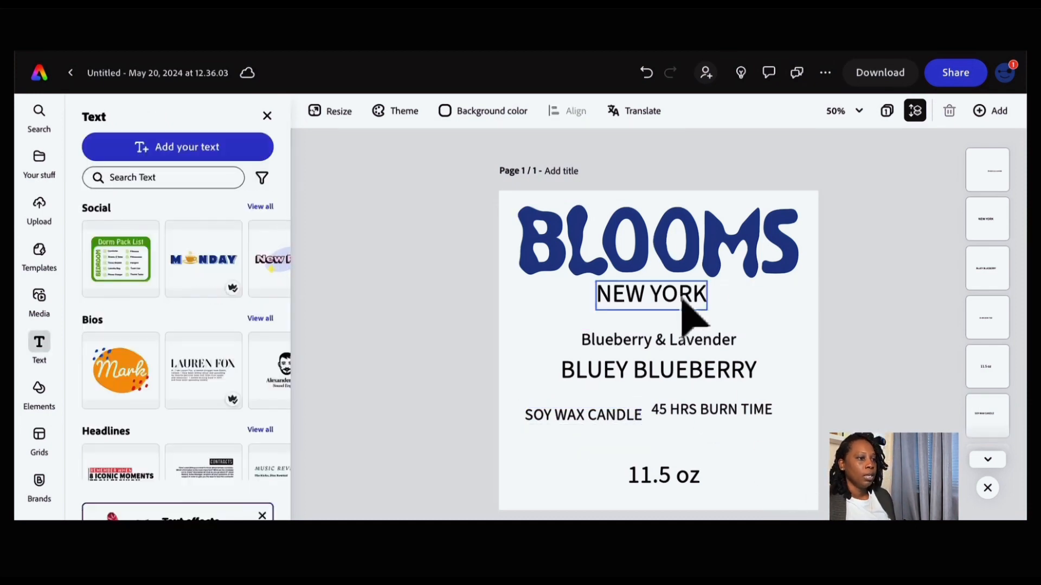
pyautogui.click(681, 301)
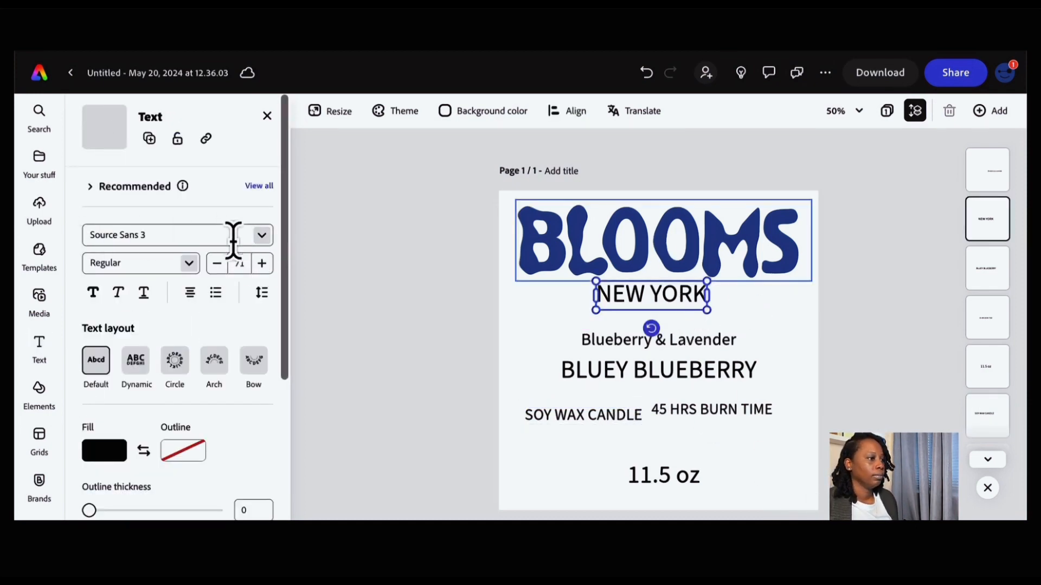
pyautogui.click(202, 239)
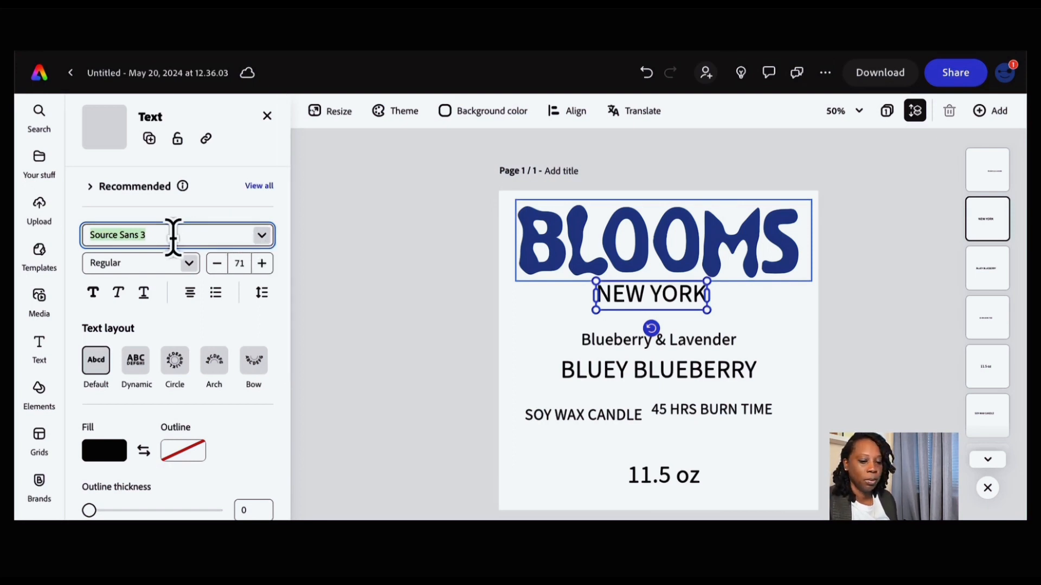
pyautogui.write('AE')
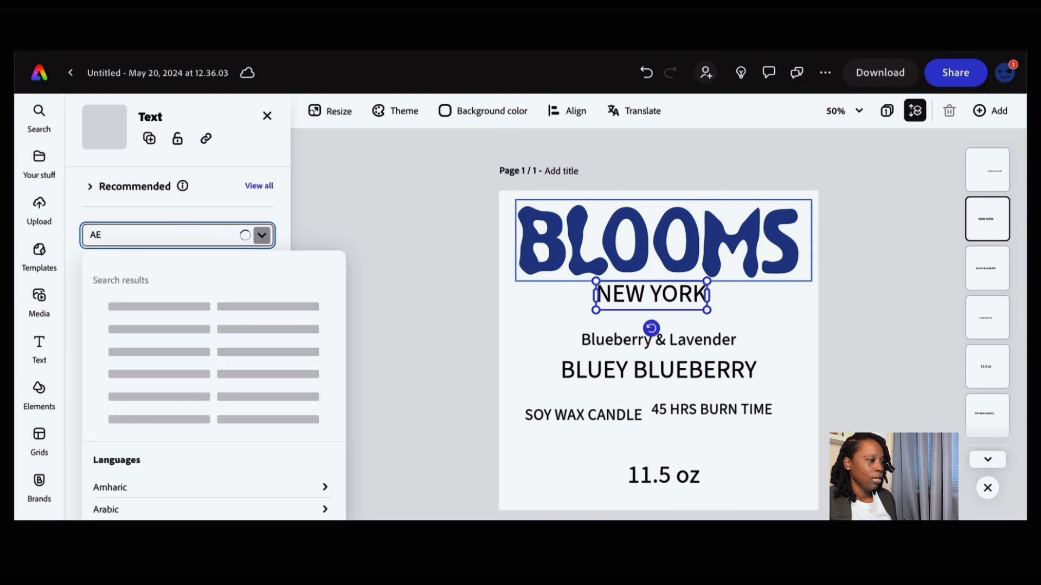
pyautogui.write('S')
pyautogui.press('BackSpace')
pyautogui.press('BackSpace')
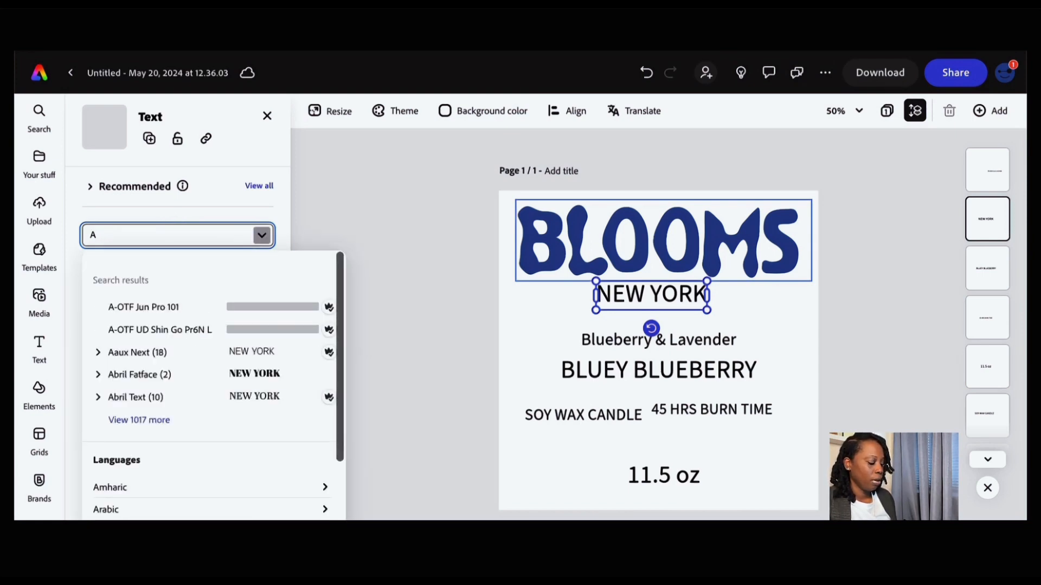
pyautogui.write('esthe')
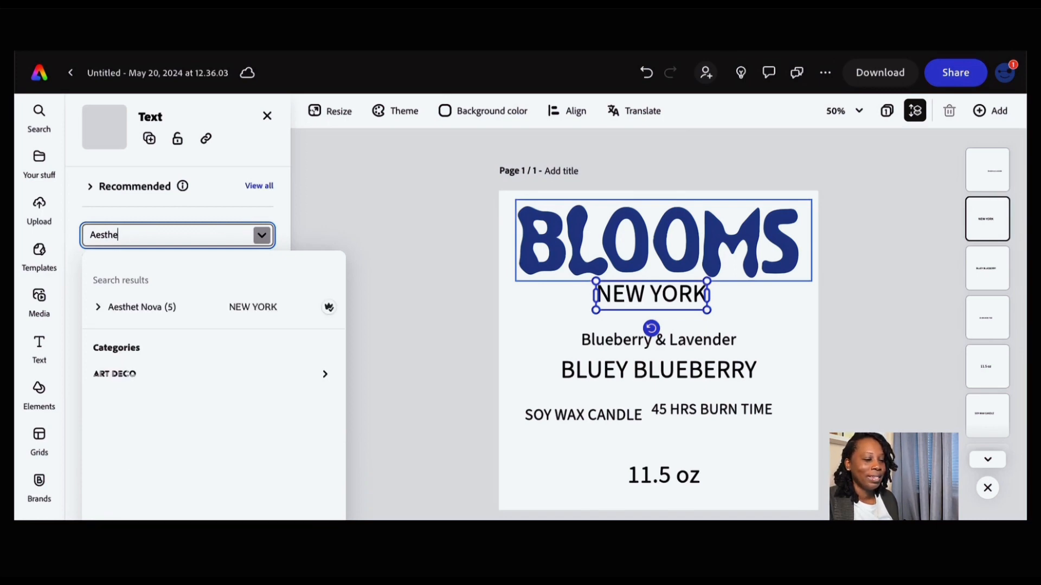
pyautogui.click(226, 307)
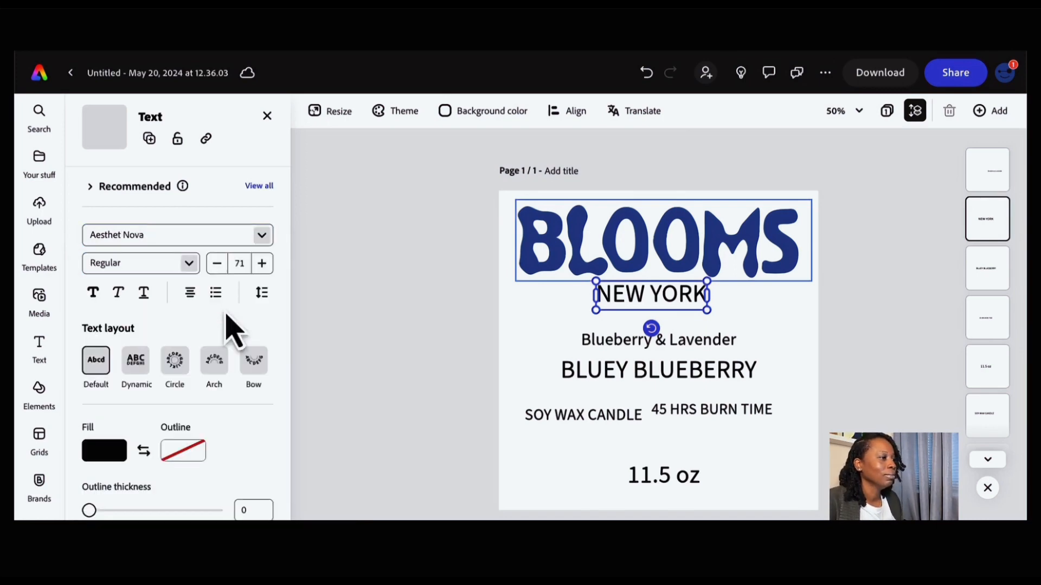
# - Apply the Aesthet Nova font to the Blueberry & Lavender line
pyautogui.click(759, 308)
pyautogui.click(767, 304)
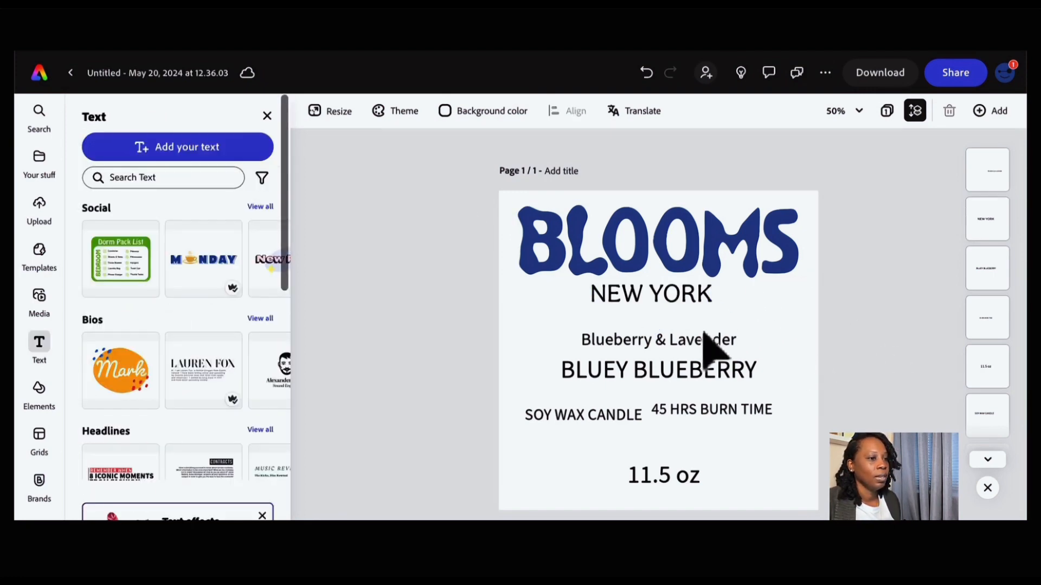
pyautogui.click(711, 344)
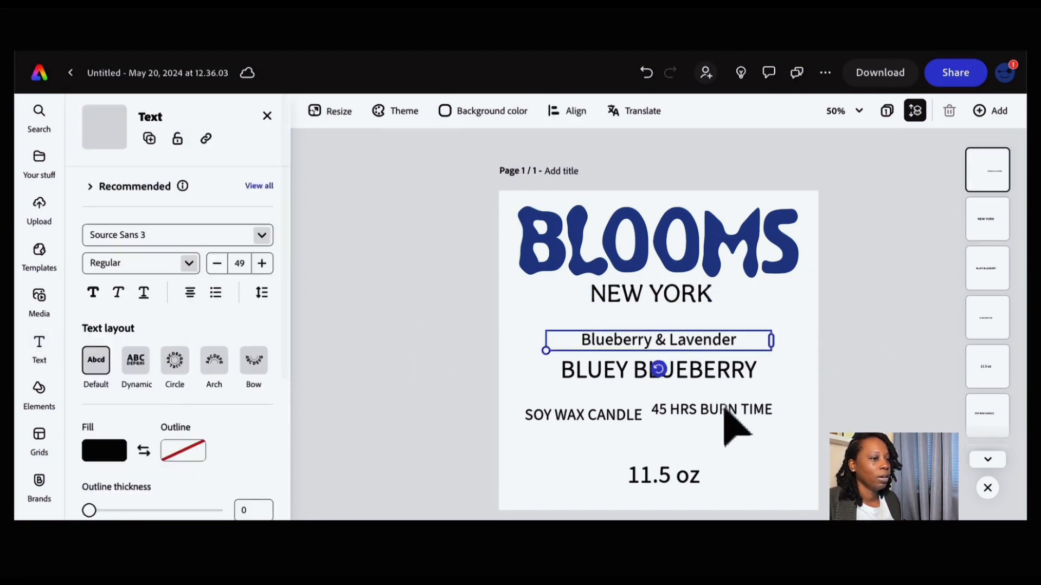
pyautogui.click(167, 239)
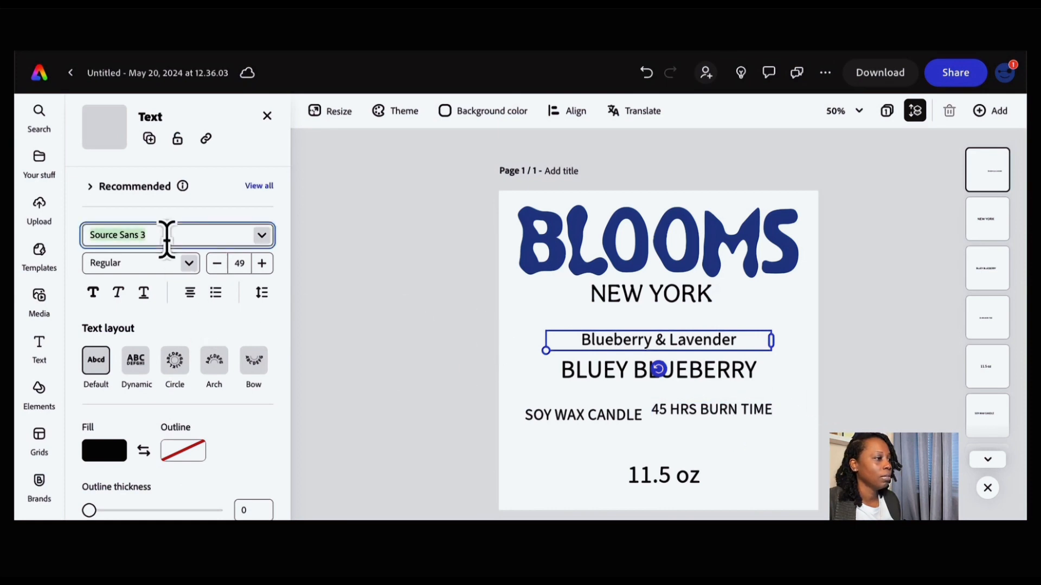
pyautogui.click(261, 236)
pyautogui.click(158, 375)
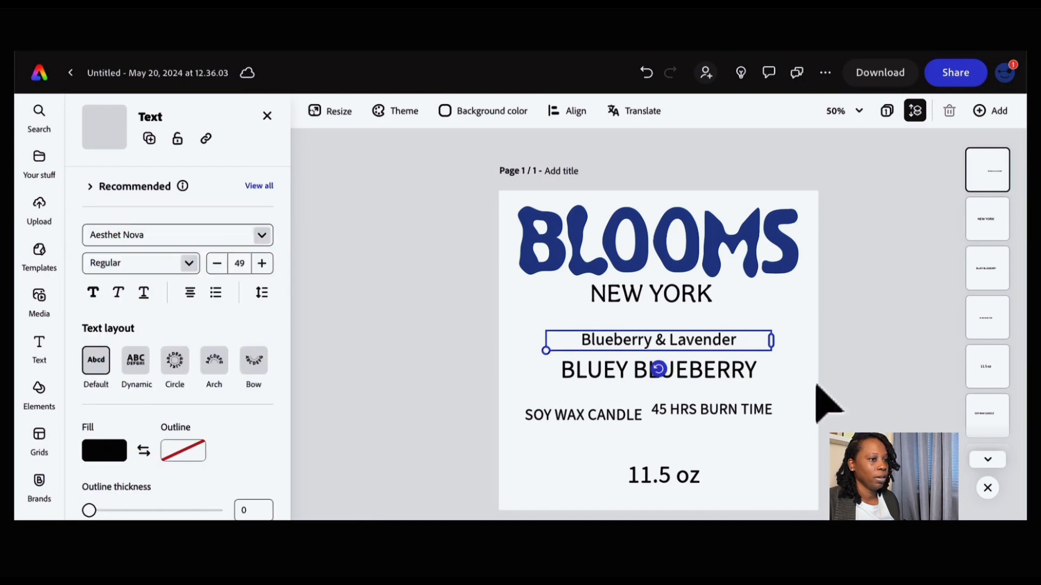
# - Apply the Aesthet Nova font to the SOY WAX CANDLE line
pyautogui.click(609, 418)
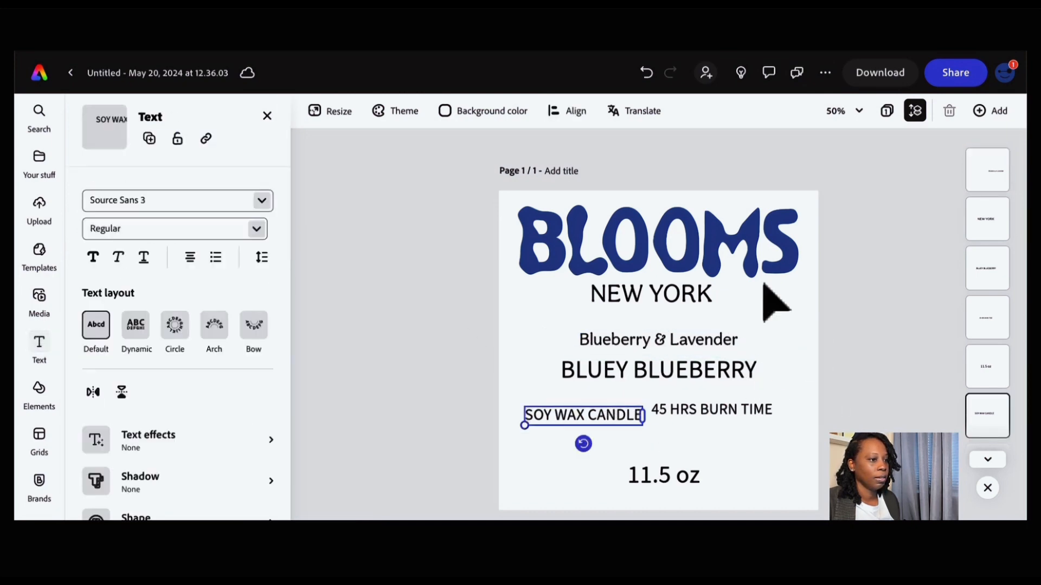
pyautogui.click(262, 237)
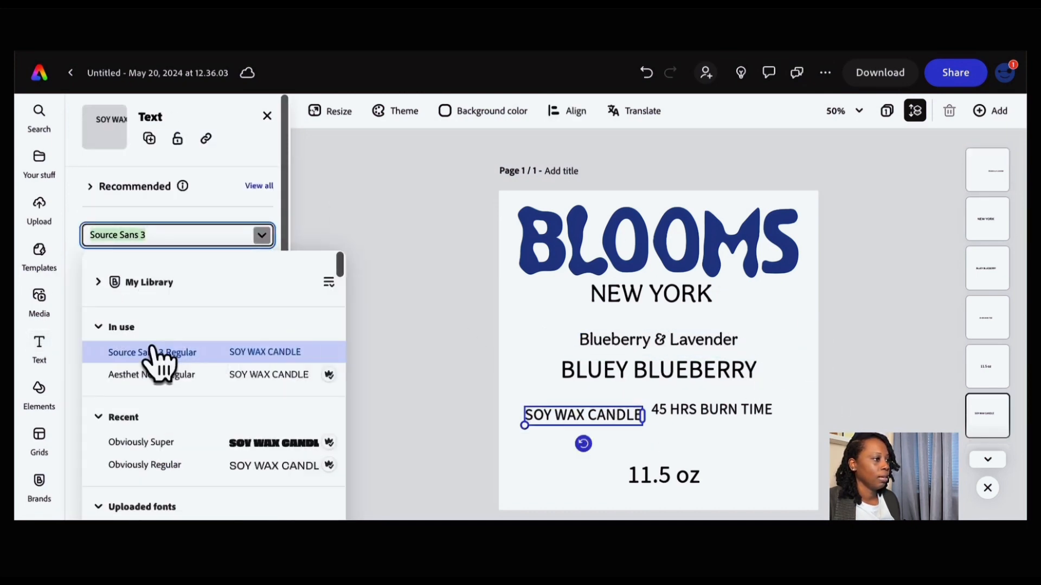
pyautogui.click(153, 379)
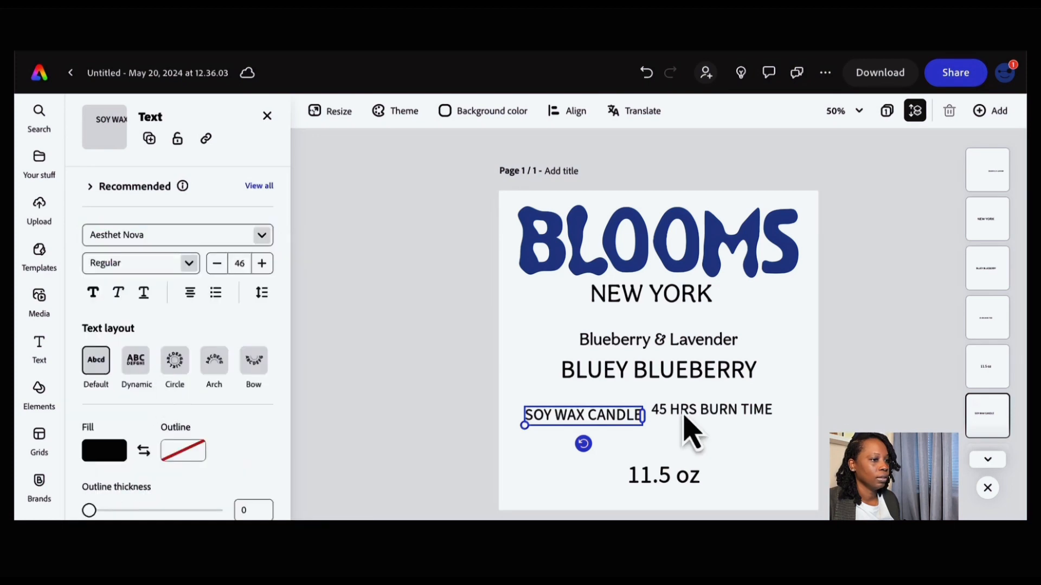
# - Apply Aesthet Nova to the 45 HRS BURN TIME line and nudge it level with SOY WAX CANDLE
pyautogui.click(757, 413)
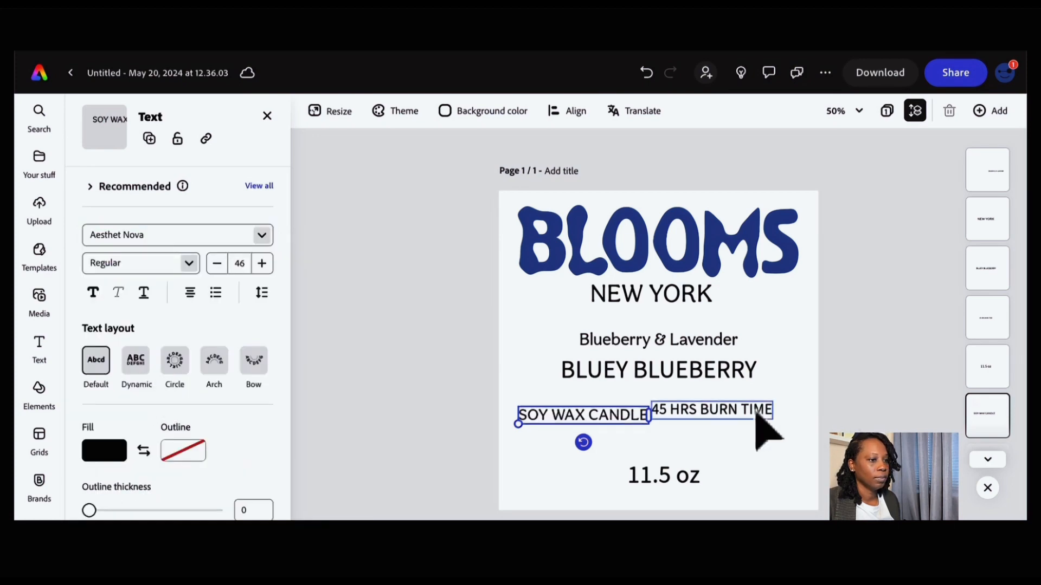
pyautogui.click(262, 237)
pyautogui.click(157, 377)
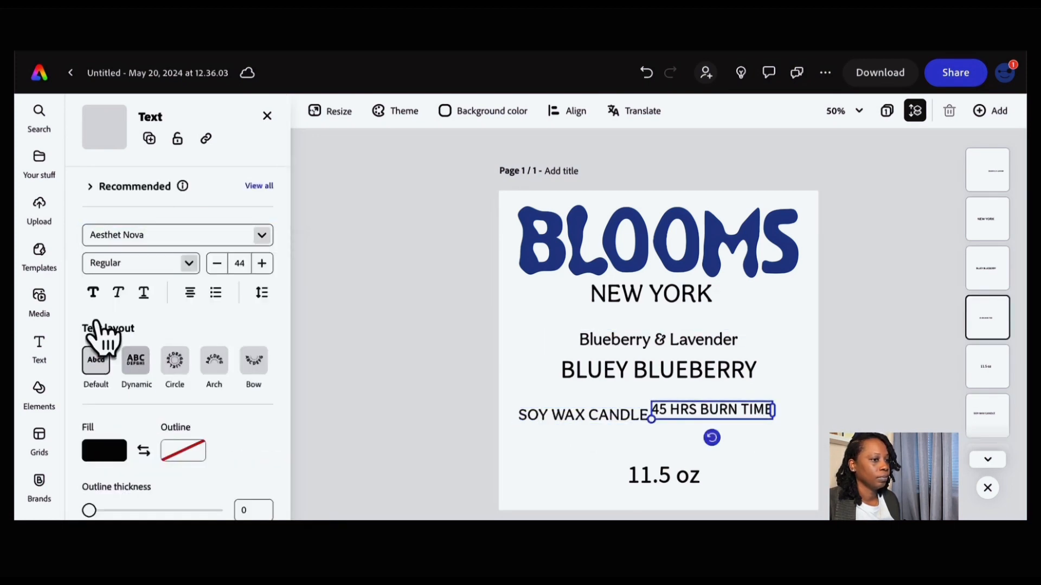
pyautogui.moveTo(699, 411); pyautogui.dragTo(708, 414)
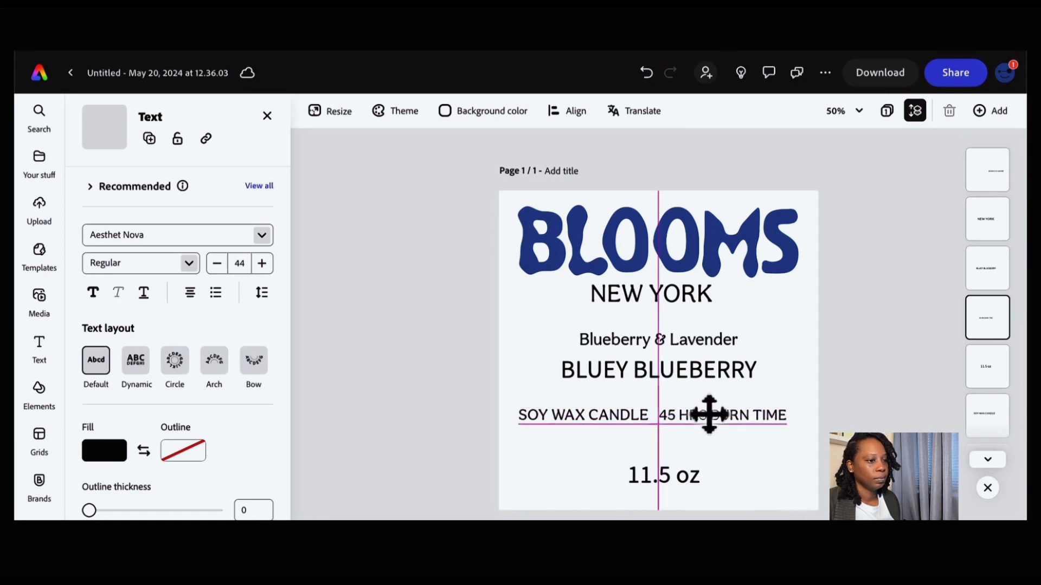
# - Apply the Aesthet Nova font to the 11.5 oz line
pyautogui.moveTo(715, 454); pyautogui.dragTo(704, 477)
pyautogui.click(697, 485)
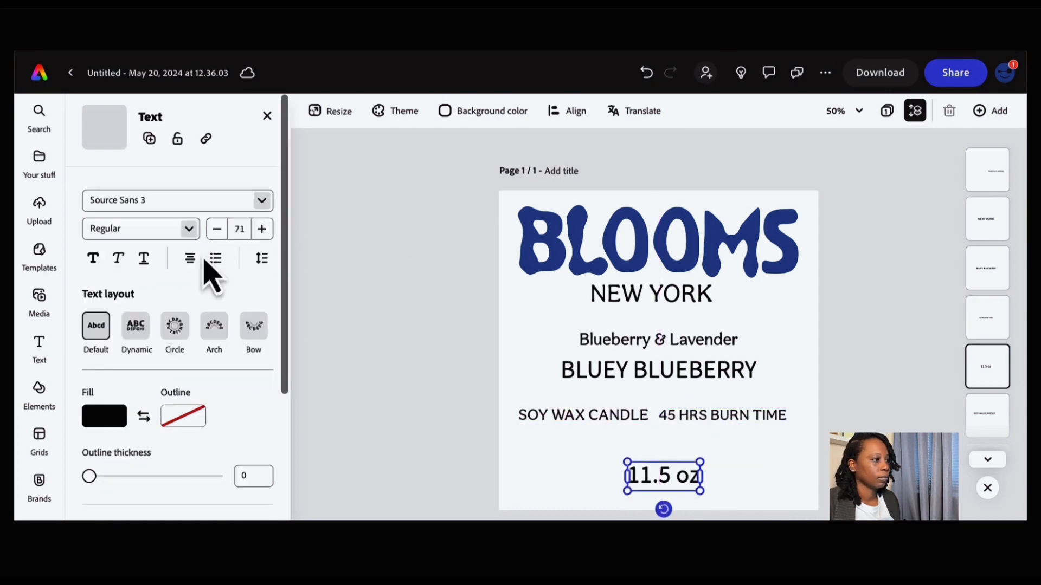
pyautogui.click(262, 236)
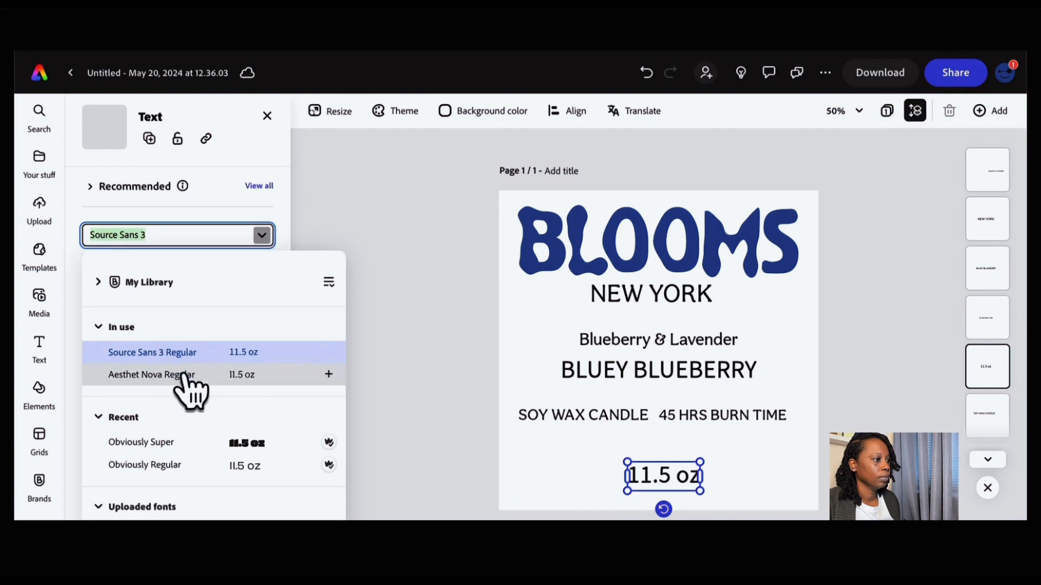
pyautogui.click(157, 373)
pyautogui.click(752, 479)
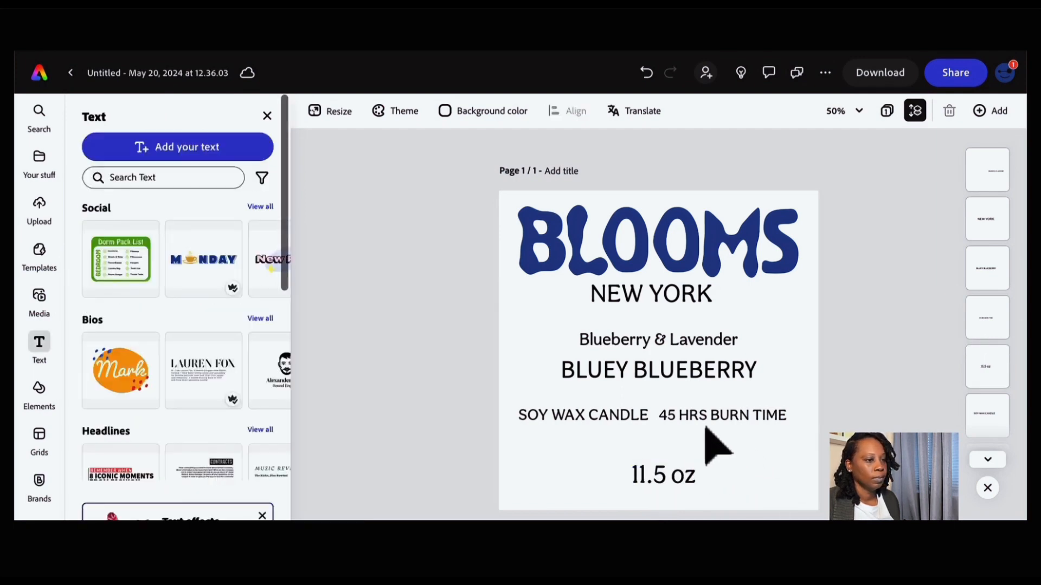
# - Move the SOY WAX CANDLE and 45 HRS BURN TIME row lower and shift BLUEY BLUEBERRY slightly down
pyautogui.moveTo(611, 422)
pyautogui.mouseDown()
pyautogui.moveTo(609, 437)
pyautogui.moveTo(619, 436)
pyautogui.mouseUp()
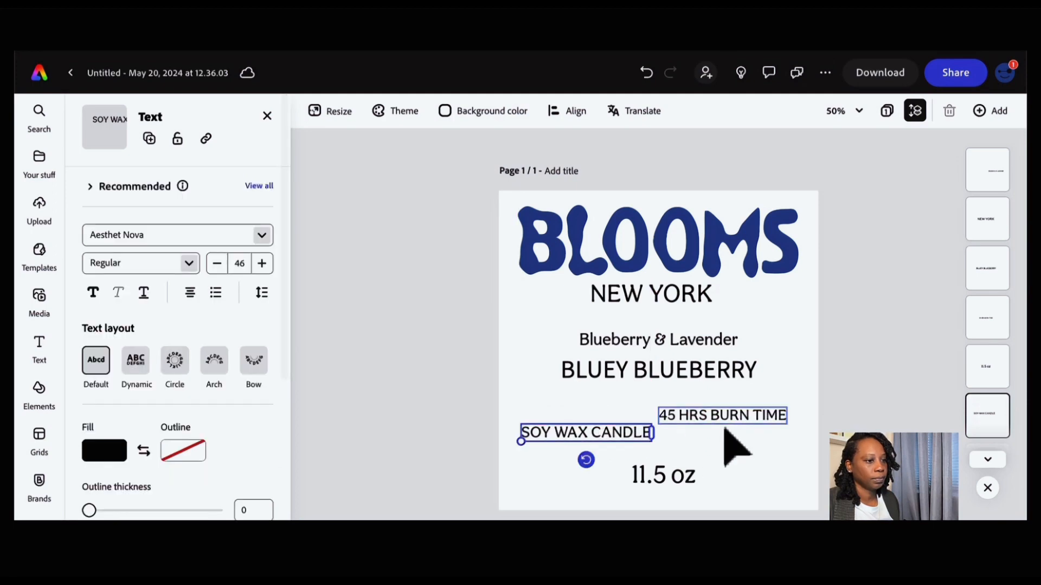
pyautogui.moveTo(724, 421); pyautogui.dragTo(727, 440)
pyautogui.moveTo(699, 374); pyautogui.dragTo(698, 383)
# - Set the BLUEY BLUEBERRY line's font to Obviously in the Super weight
pyautogui.click(219, 235)
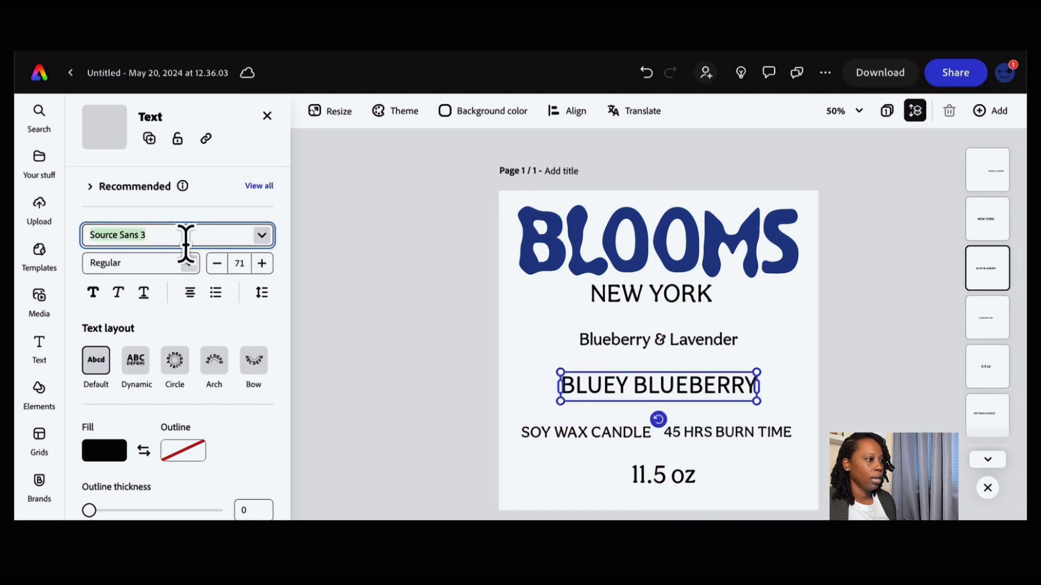
pyautogui.write('pbu')
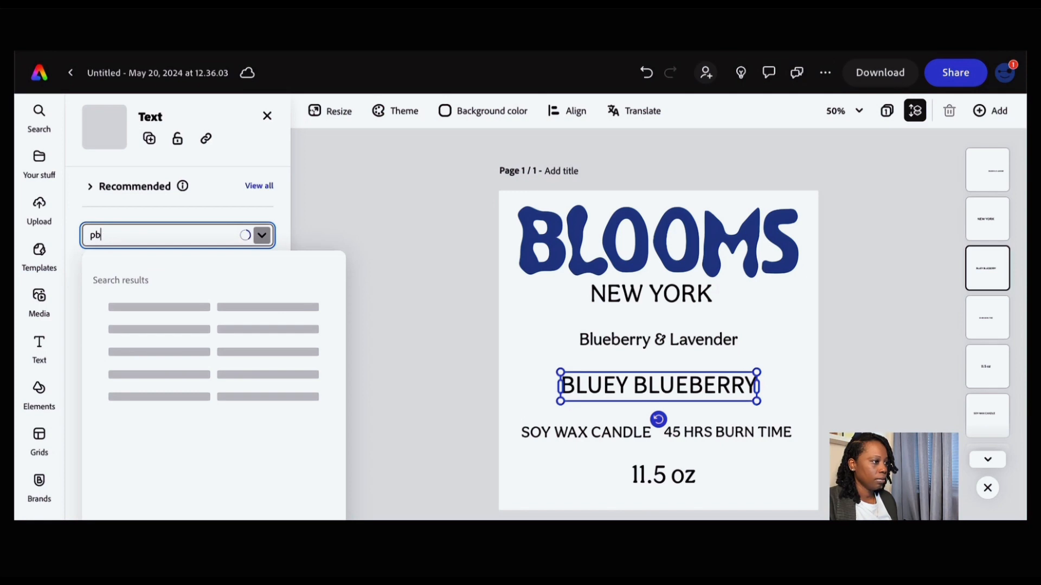
pyautogui.press('BackSpace')
pyautogui.press('BackSpace')
pyautogui.write('ob')
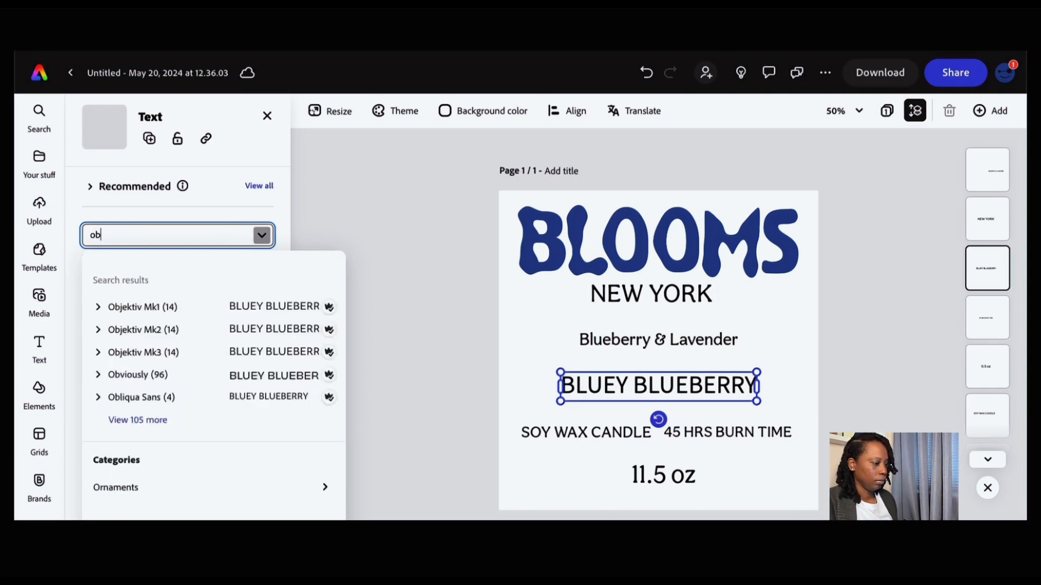
pyautogui.write('vi')
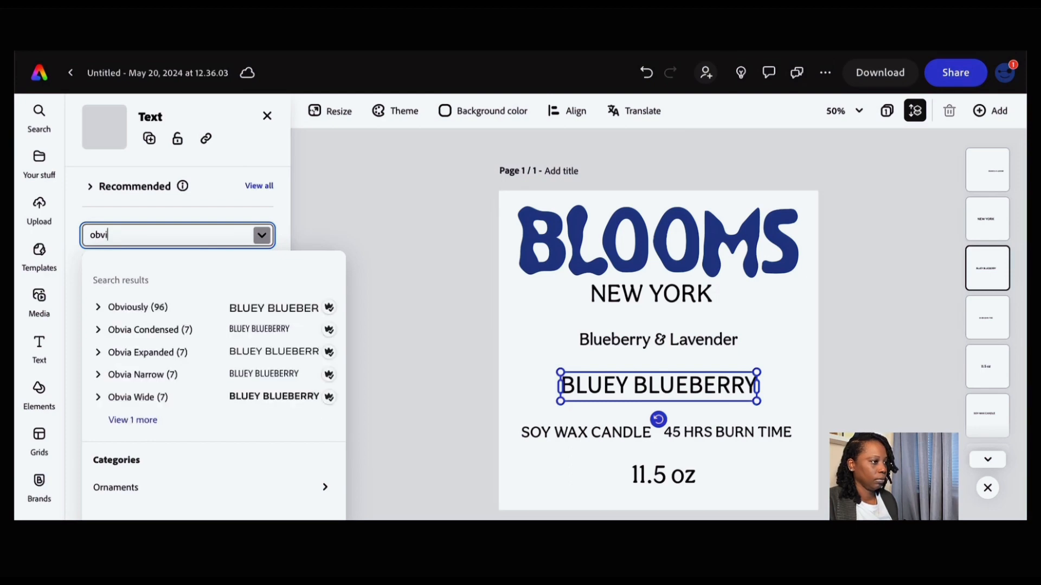
pyautogui.click(238, 308)
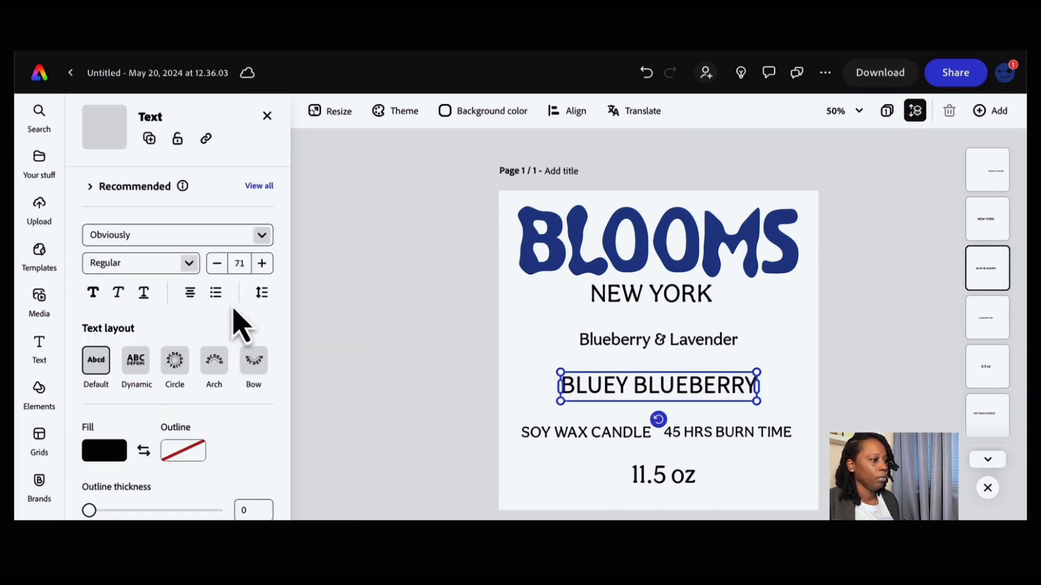
pyautogui.click(189, 265)
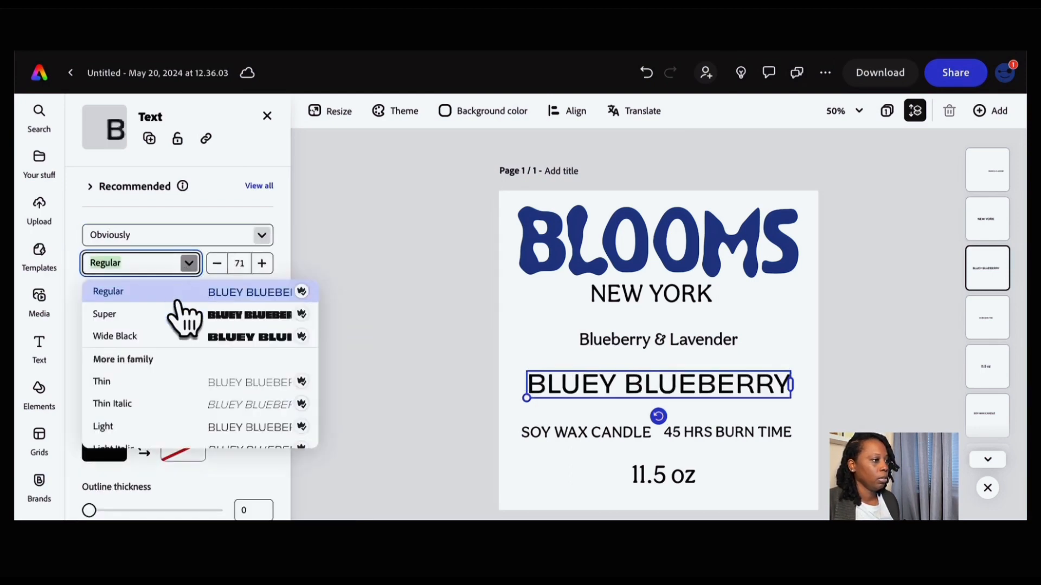
pyautogui.click(158, 315)
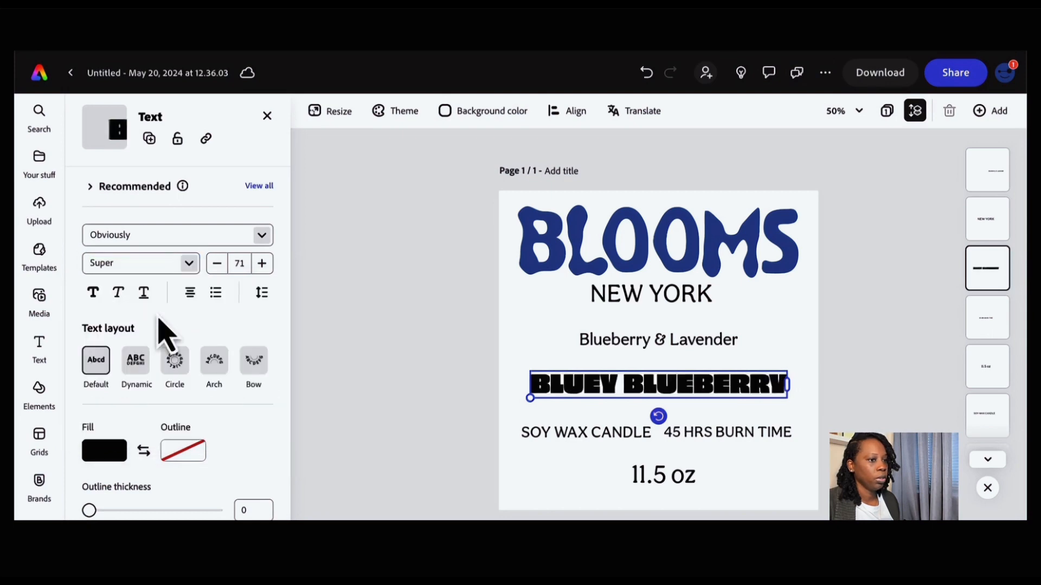
# - Nudge BLUEY BLUEBERRY up and shift Blueberry & Lavender and NEW YORK slightly down to even the spacing
pyautogui.click(776, 465)
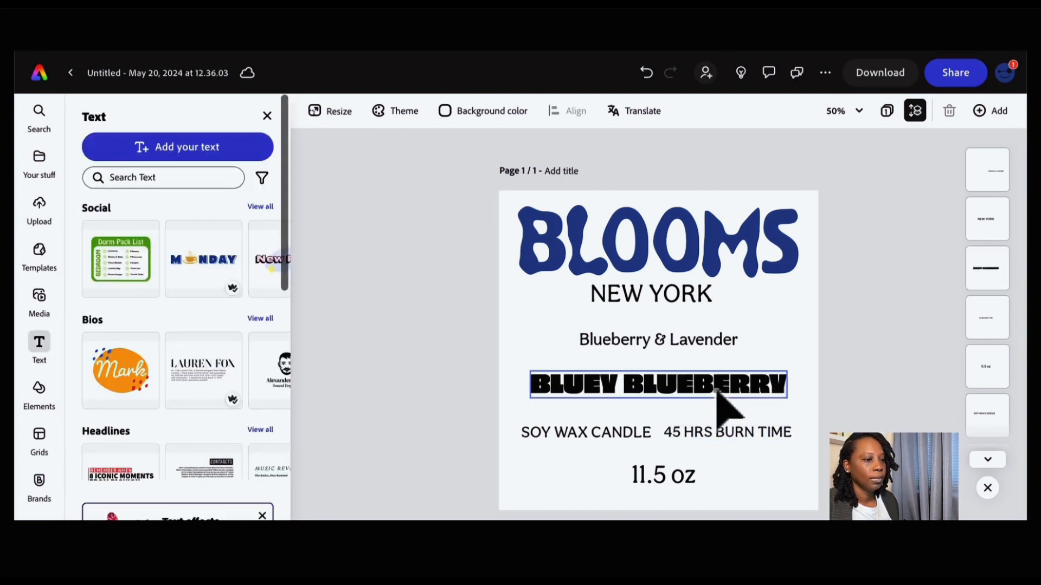
pyautogui.click(717, 384)
pyautogui.moveTo(717, 383); pyautogui.dragTo(717, 381)
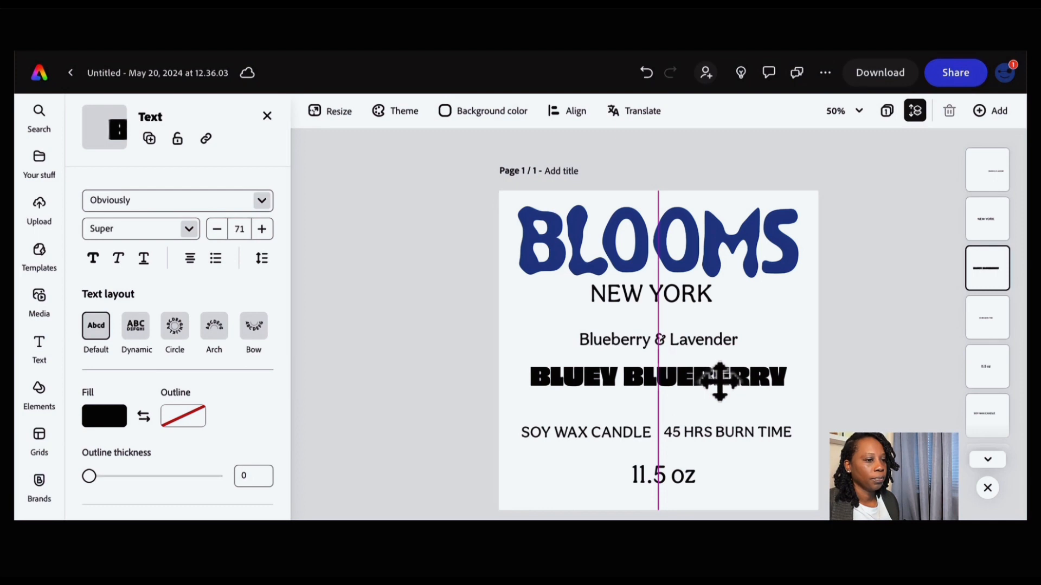
pyautogui.click(785, 488)
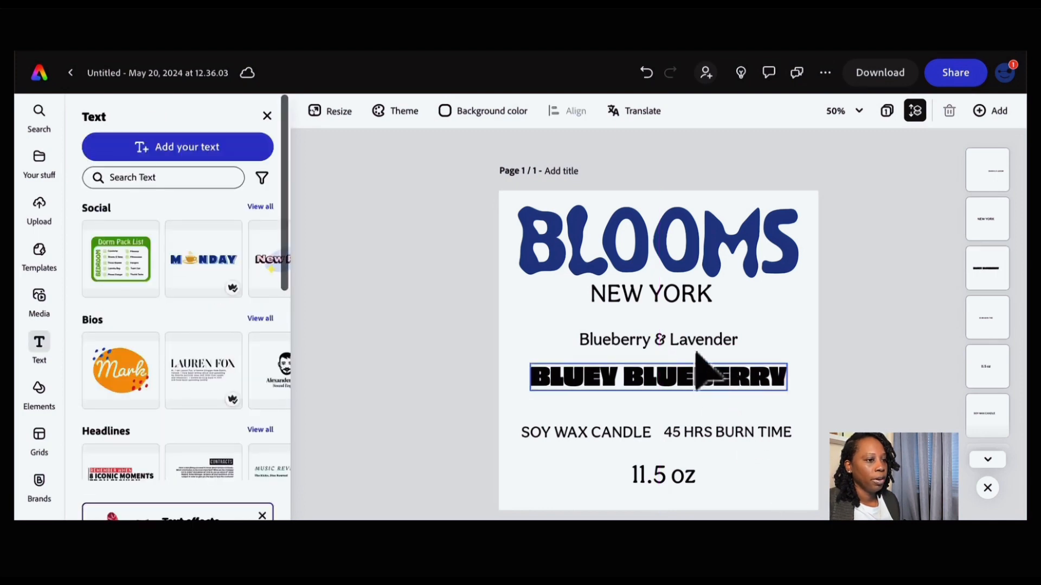
pyautogui.moveTo(697, 344); pyautogui.dragTo(692, 349)
pyautogui.click(697, 308)
pyautogui.moveTo(697, 307); pyautogui.dragTo(695, 304)
pyautogui.click(755, 487)
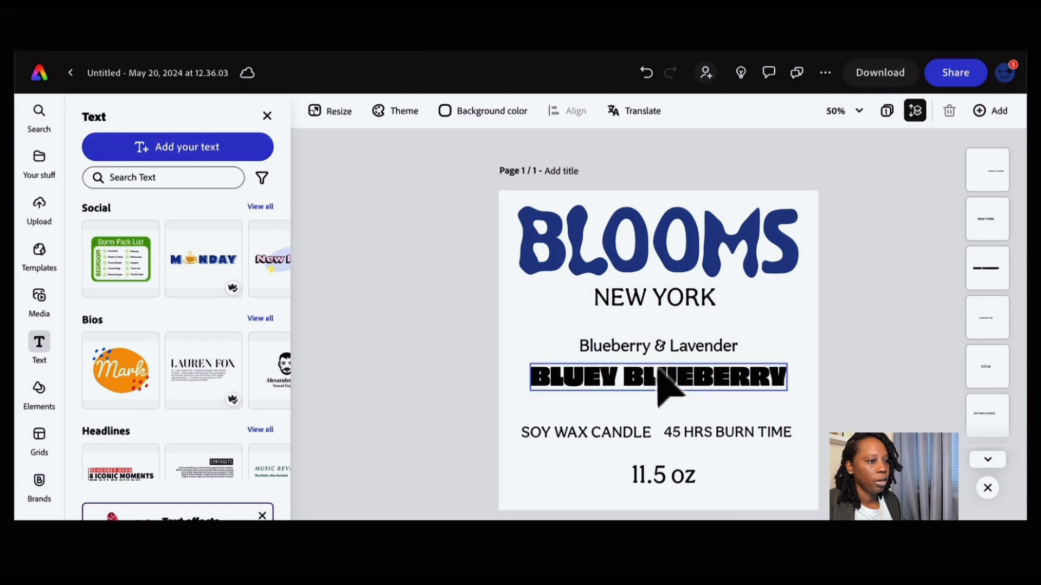
# - Fine-tune BLUEY BLUEBERRY's vertical position between Blueberry & Lavender and the SOY WAX CANDLE row
pyautogui.moveTo(677, 378); pyautogui.dragTo(673, 379)
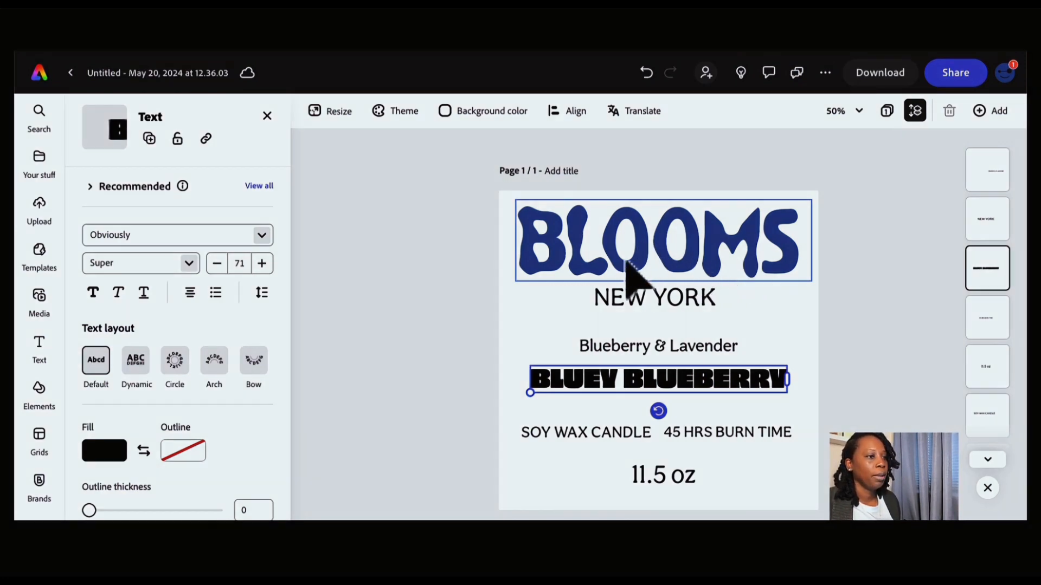
pyautogui.click(758, 268)
pyautogui.click(759, 334)
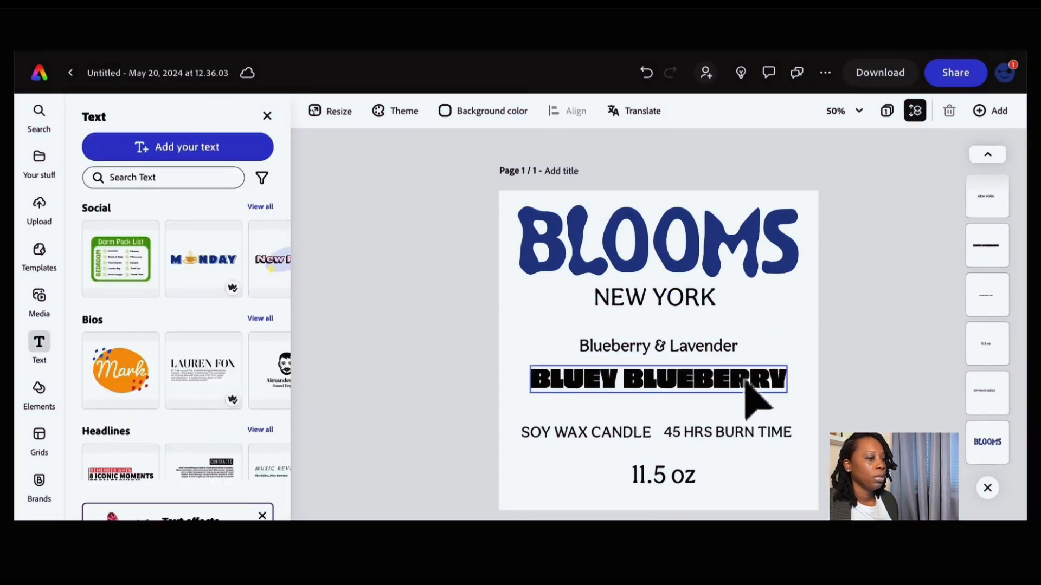
pyautogui.moveTo(747, 381); pyautogui.dragTo(743, 379)
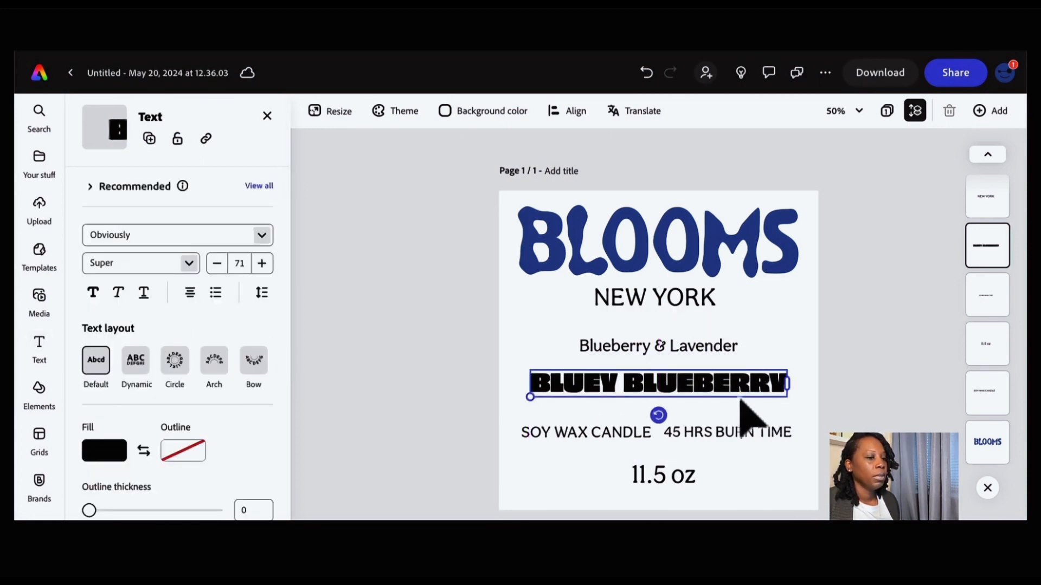
# - Decrease the NEW YORK line's font size and nudge it slightly to recenter it under BLOOMS
pyautogui.click(795, 327)
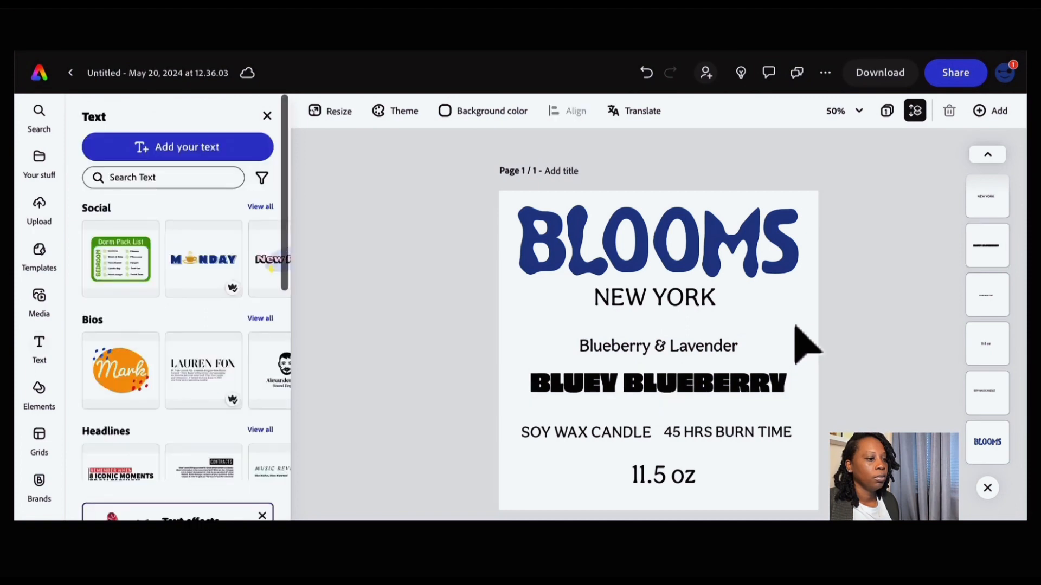
pyautogui.click(704, 381)
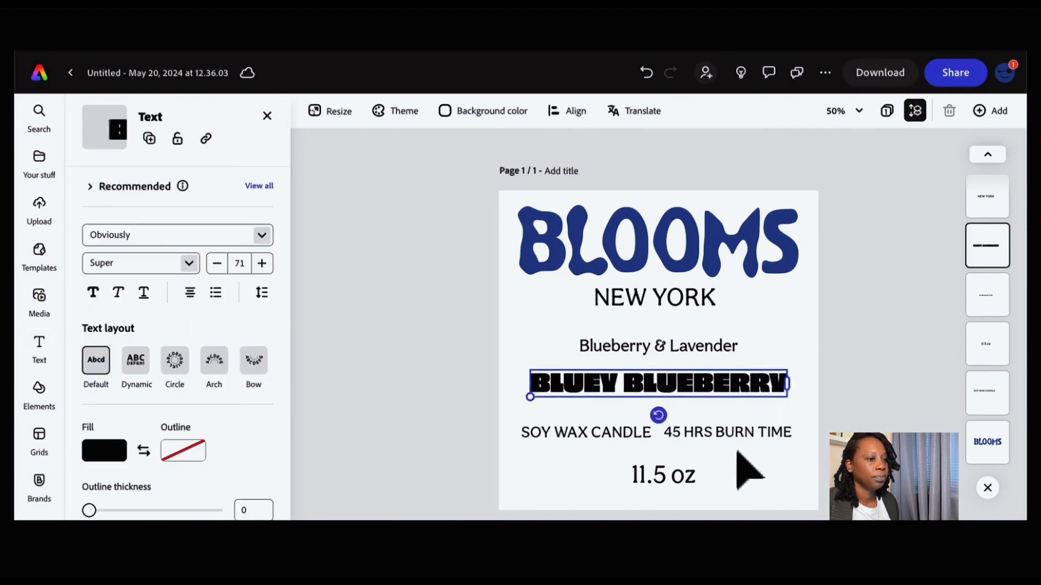
pyautogui.click(613, 438)
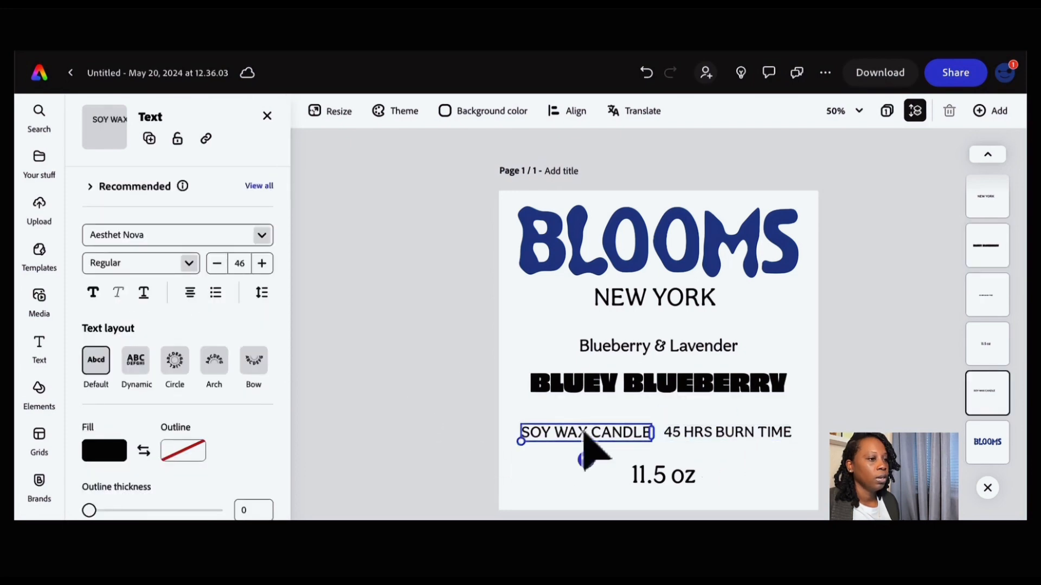
pyautogui.click(650, 308)
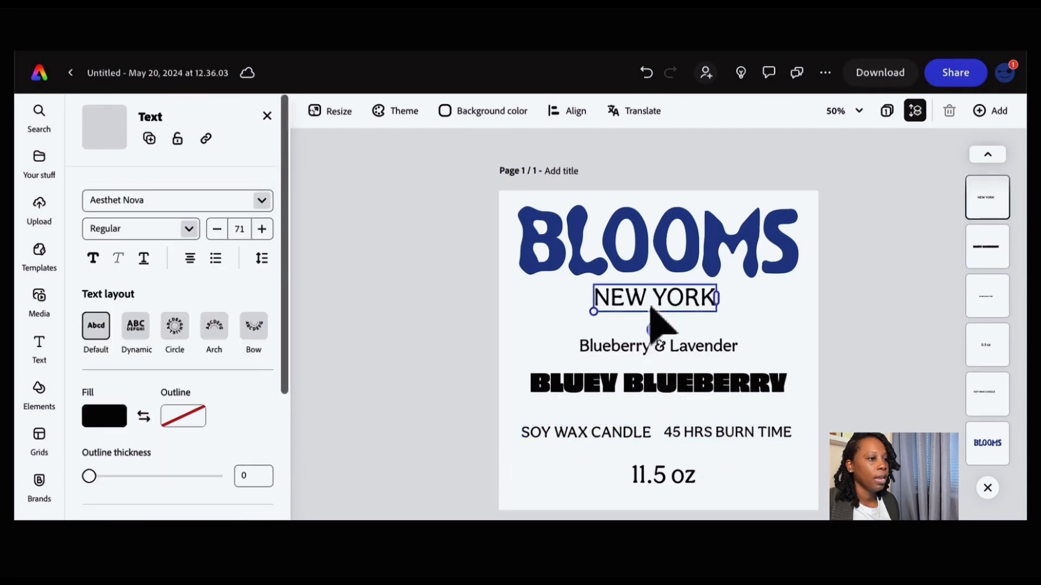
pyautogui.click(737, 314)
pyautogui.click(711, 309)
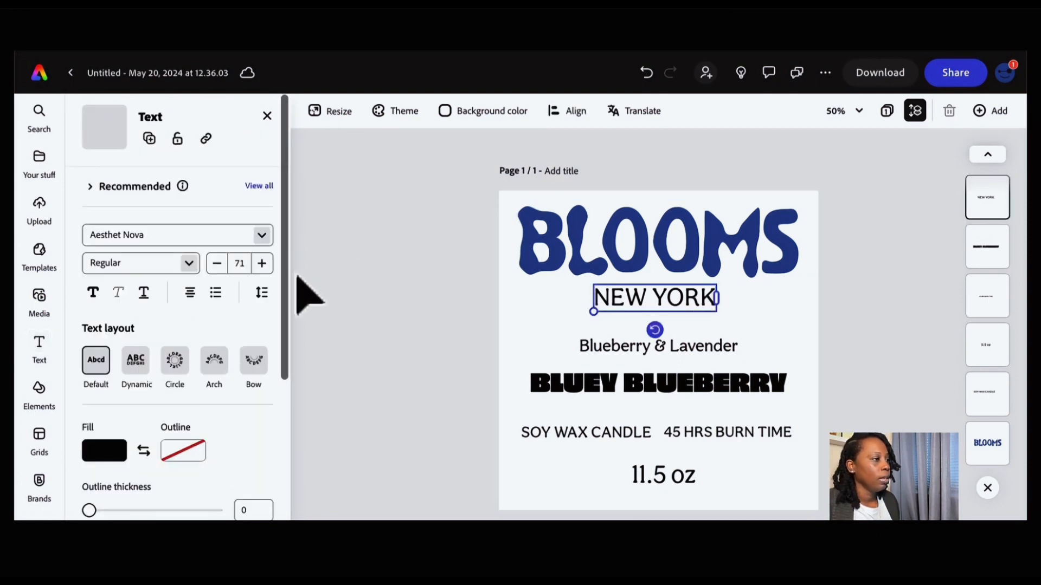
pyautogui.click(217, 264)
pyautogui.click(216, 264)
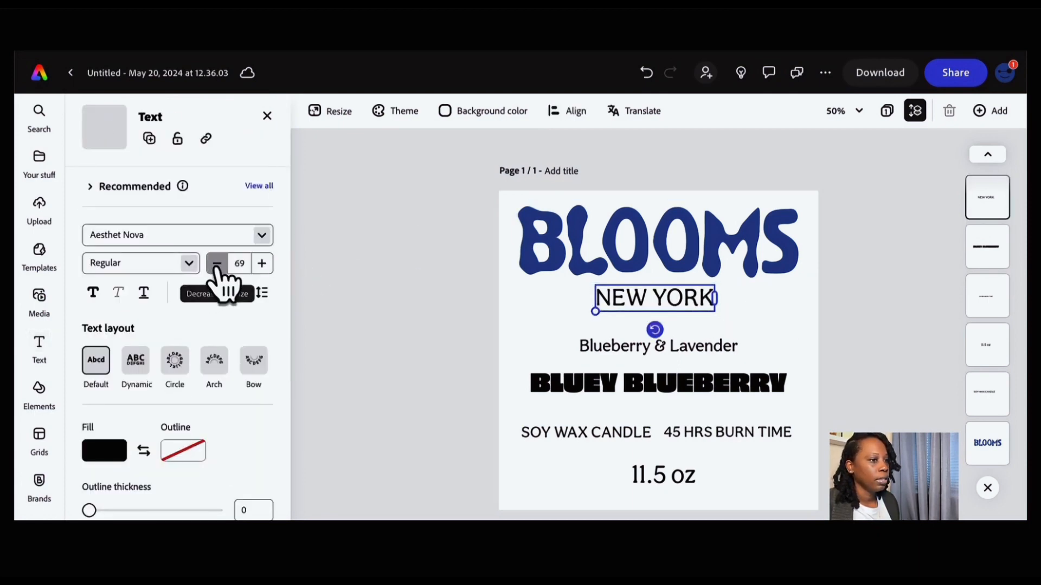
pyautogui.click(217, 264)
pyautogui.click(217, 264)
pyautogui.click(217, 264)
pyautogui.click(217, 264)
pyautogui.click(217, 264)
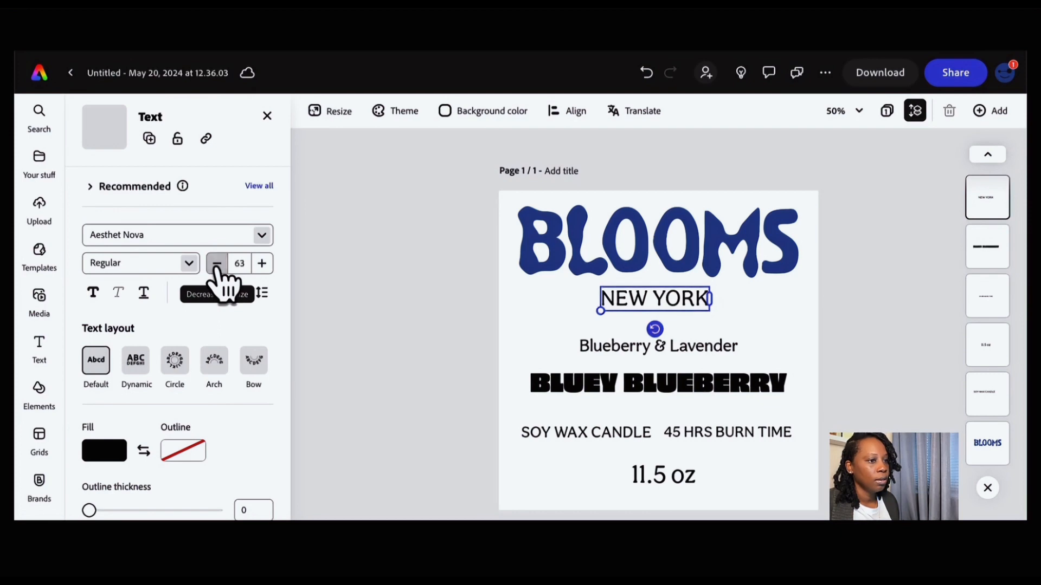
pyautogui.click(217, 264)
pyautogui.click(774, 298)
pyautogui.moveTo(678, 296); pyautogui.dragTo(682, 294)
pyautogui.click(799, 325)
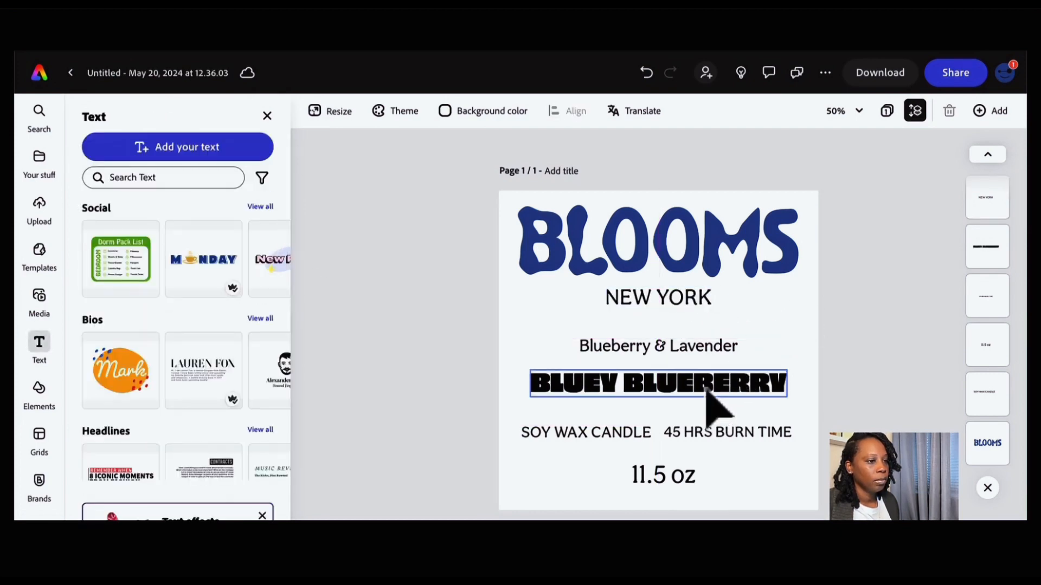
# - Move the BLUEY BLUEBERRY line slightly down
pyautogui.moveTo(707, 399); pyautogui.dragTo(705, 401)
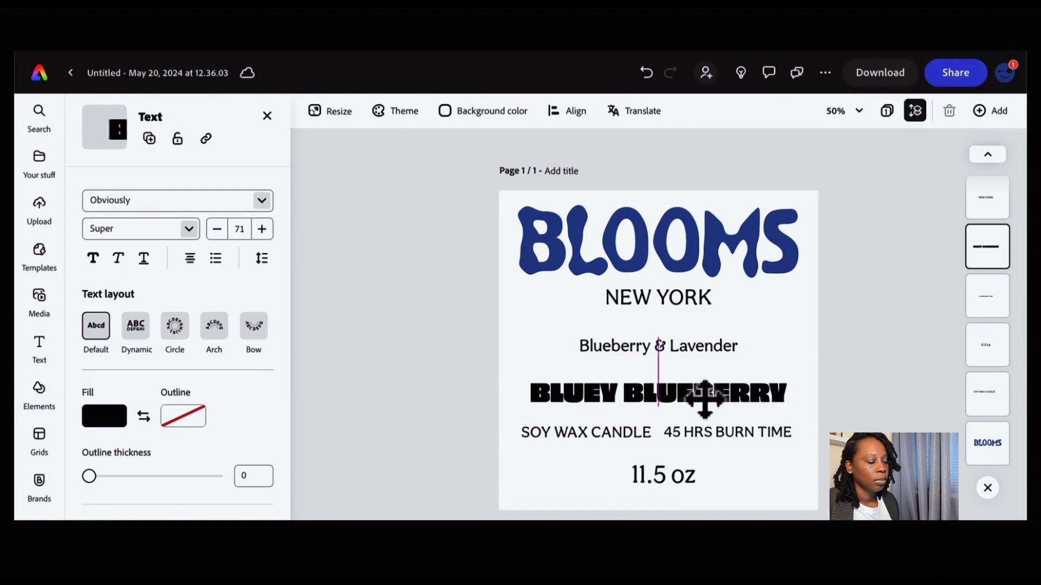
pyautogui.click(753, 467)
# - Reduce the SOY WAX CANDLE text's font size to 37
pyautogui.click(607, 436)
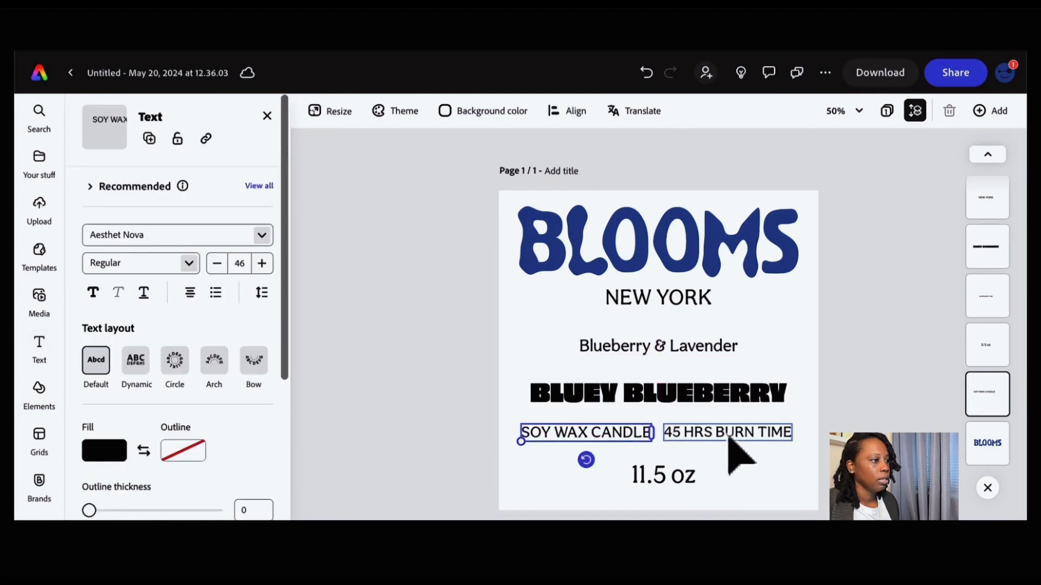
pyautogui.click(728, 436)
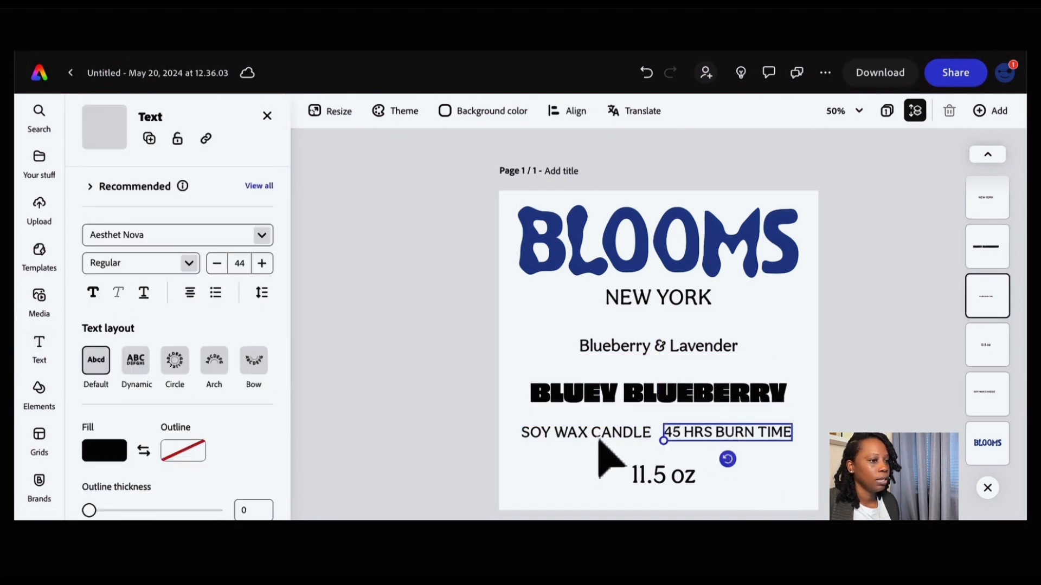
pyautogui.click(599, 439)
pyautogui.click(729, 438)
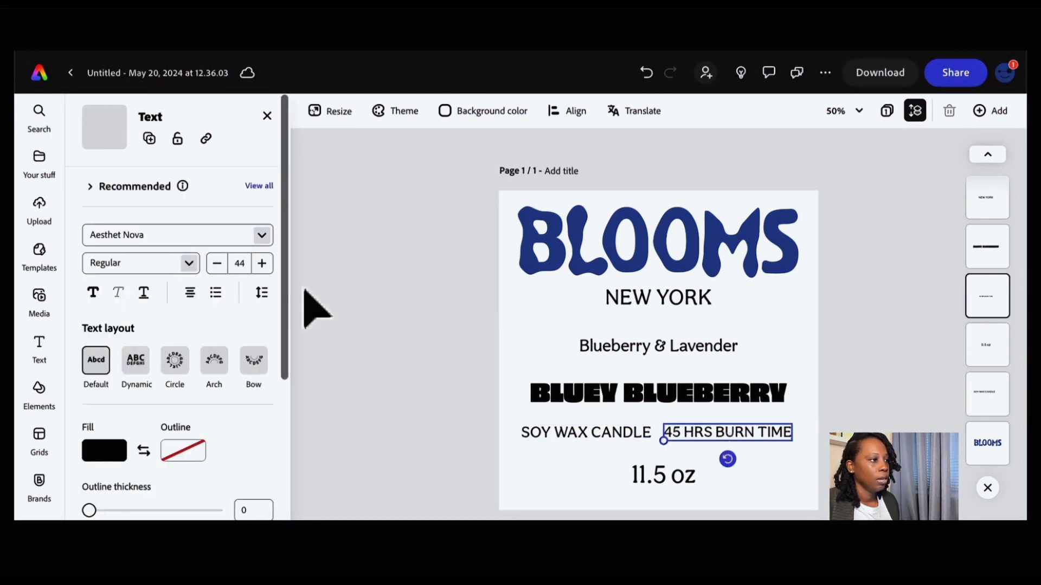
pyautogui.click(597, 438)
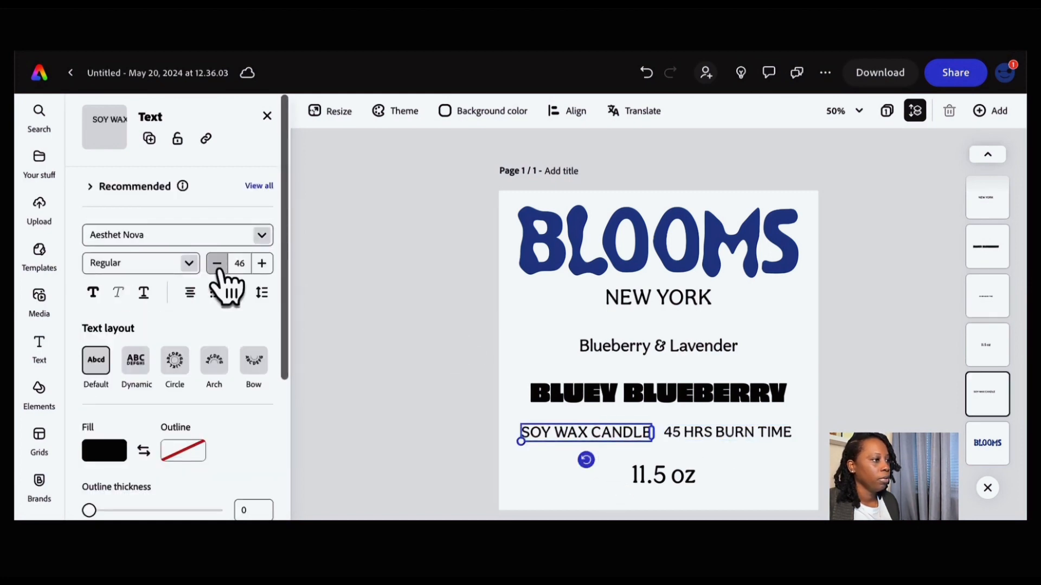
pyautogui.click(217, 264)
pyautogui.click(217, 264)
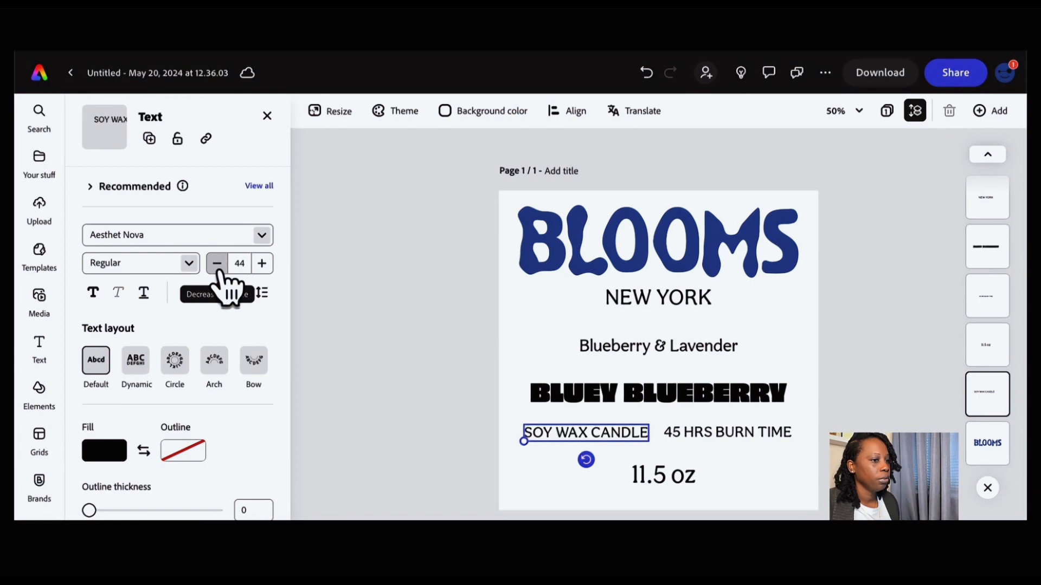
pyautogui.click(744, 470)
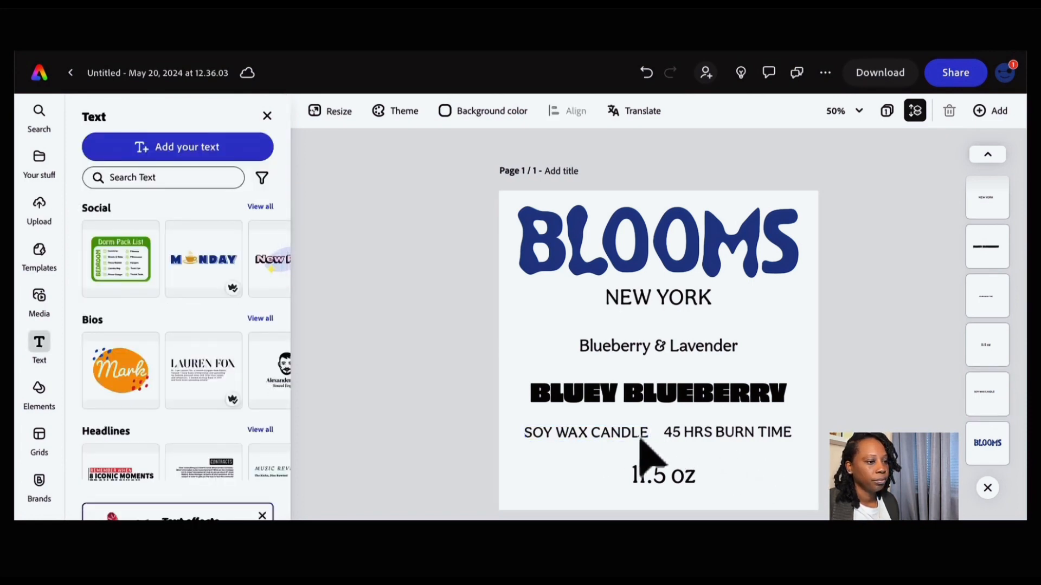
pyautogui.click(621, 438)
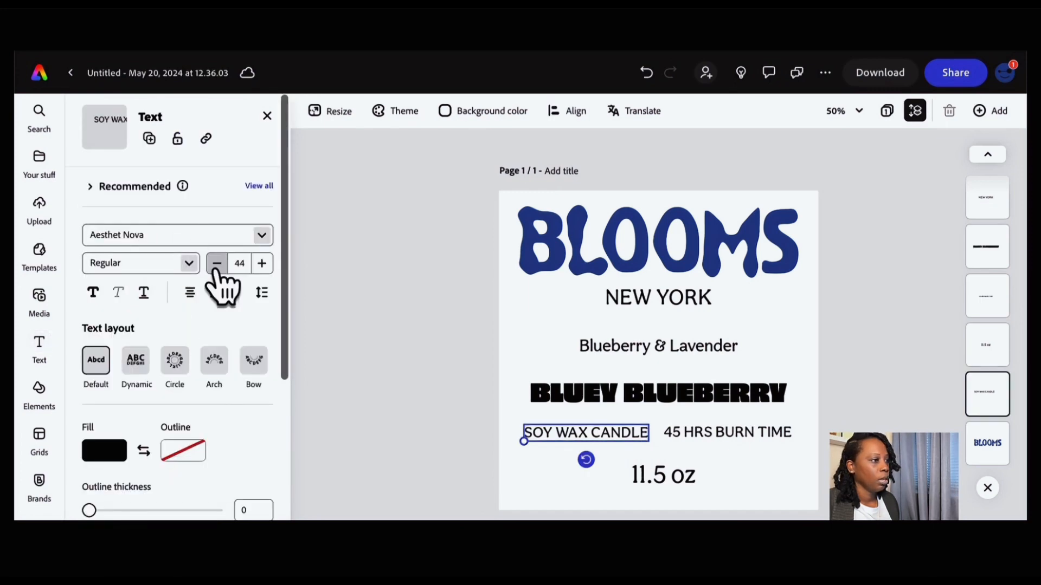
pyautogui.click(216, 264)
pyautogui.click(217, 263)
pyautogui.click(217, 264)
pyautogui.click(217, 264)
pyautogui.click(217, 264)
pyautogui.click(217, 265)
pyautogui.click(217, 265)
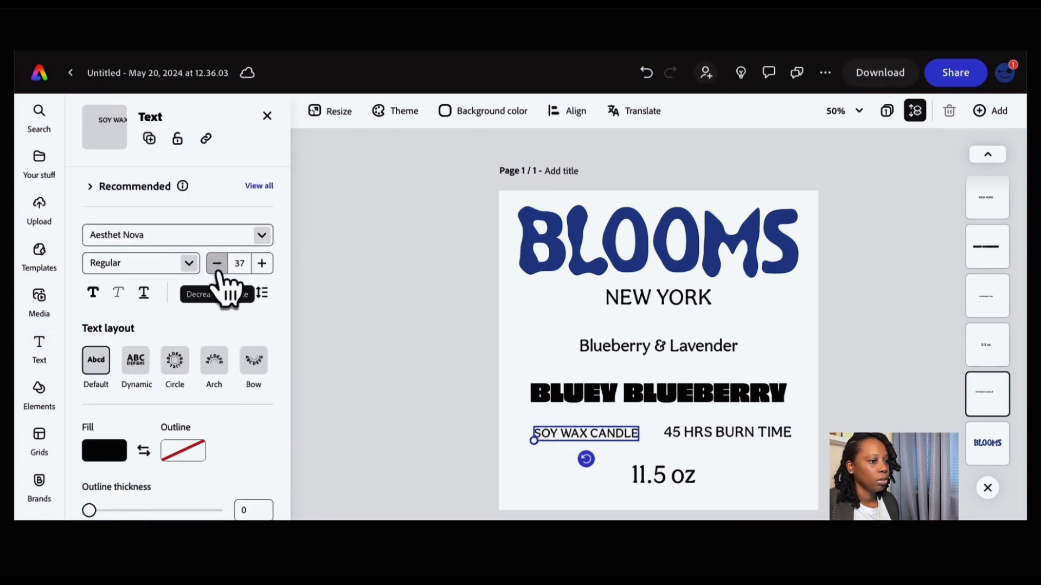
pyautogui.click(743, 483)
# - Move SOY WAX CANDLE and 45 HRS BURN TIME slightly up toward BLUEY BLUEBERRY
pyautogui.click(585, 435)
pyautogui.moveTo(585, 435); pyautogui.dragTo(581, 423)
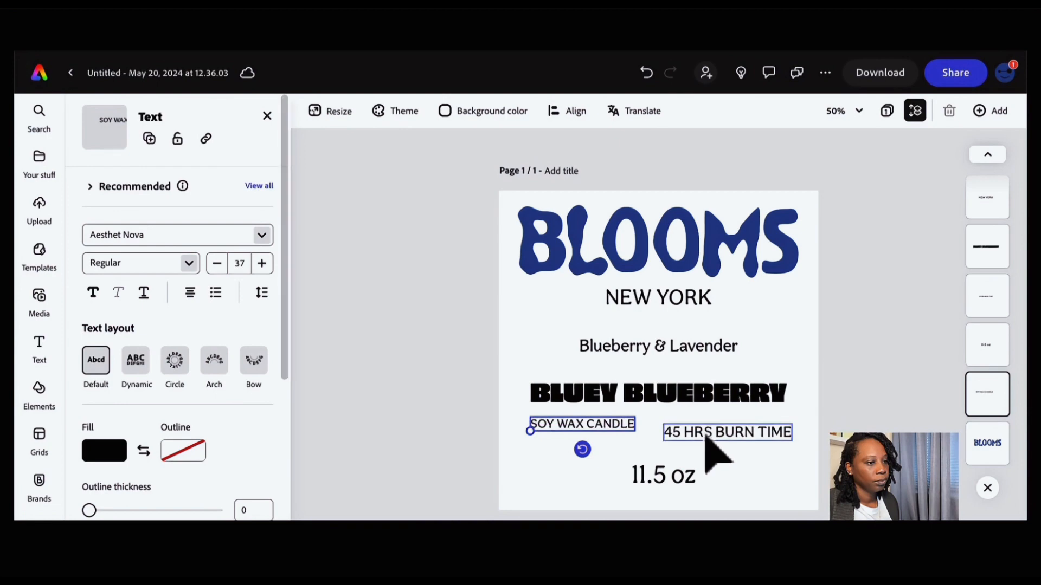
pyautogui.click(704, 432)
pyautogui.moveTo(703, 431); pyautogui.dragTo(700, 427)
# - Set the 45 HRS BURN TIME text's font size to 37
pyautogui.click(217, 264)
pyautogui.click(217, 264)
pyautogui.click(217, 263)
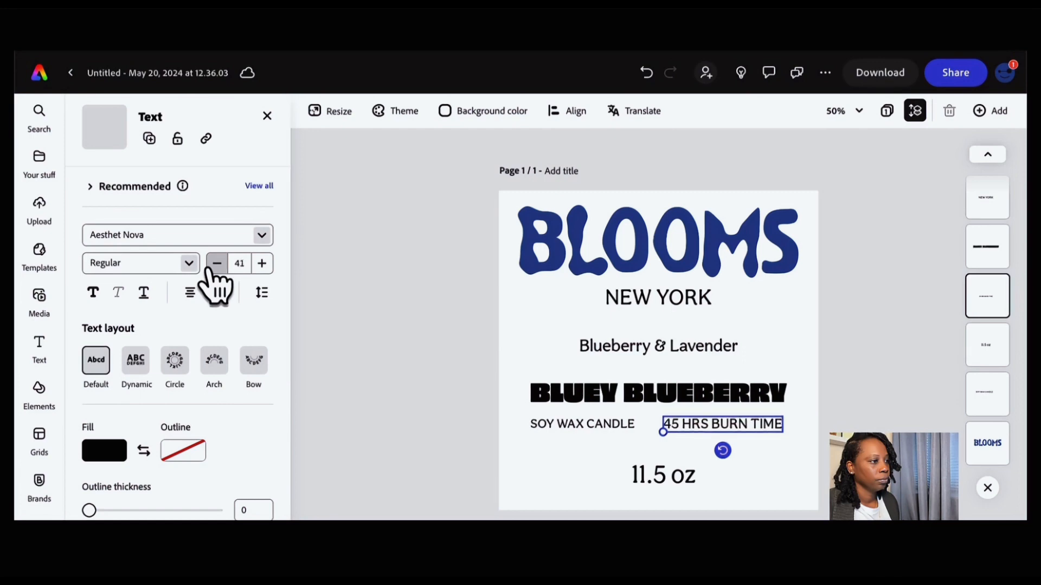
pyautogui.click(239, 263)
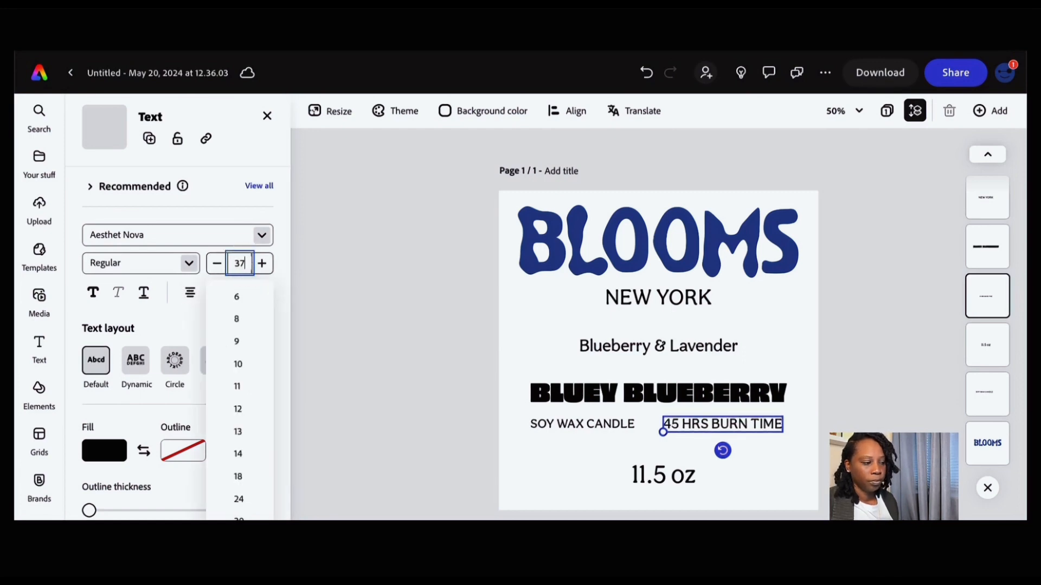
pyautogui.write('37')
pyautogui.press('Return')
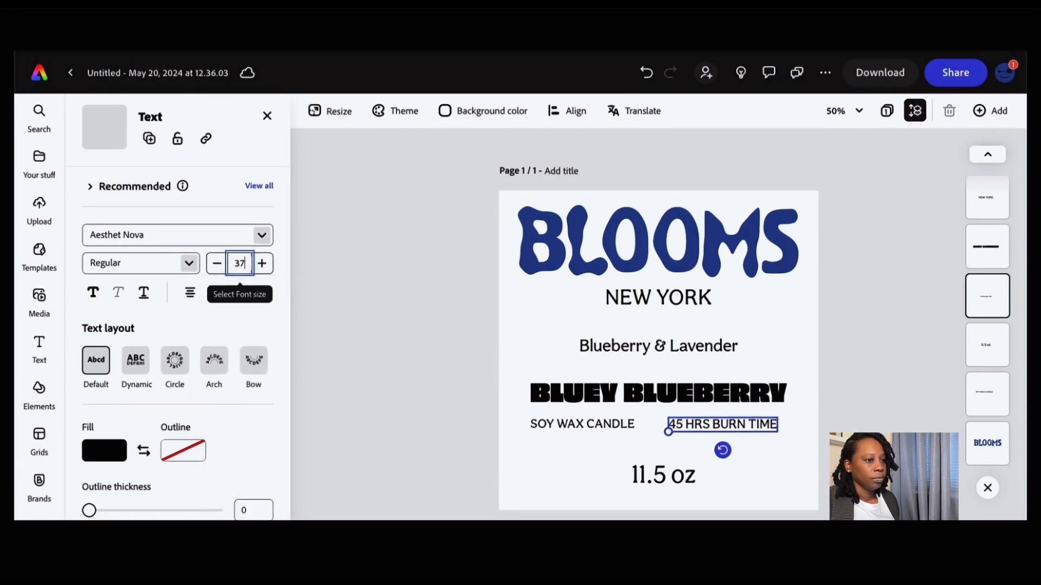
pyautogui.click(762, 450)
# - Nudge the 45 HRS BURN TIME text a few steps to the right
pyautogui.click(751, 426)
pyautogui.press('Right')
pyautogui.press('Right')
pyautogui.press('Right')
pyautogui.press('Right')
pyautogui.press('Right')
pyautogui.press('Right')
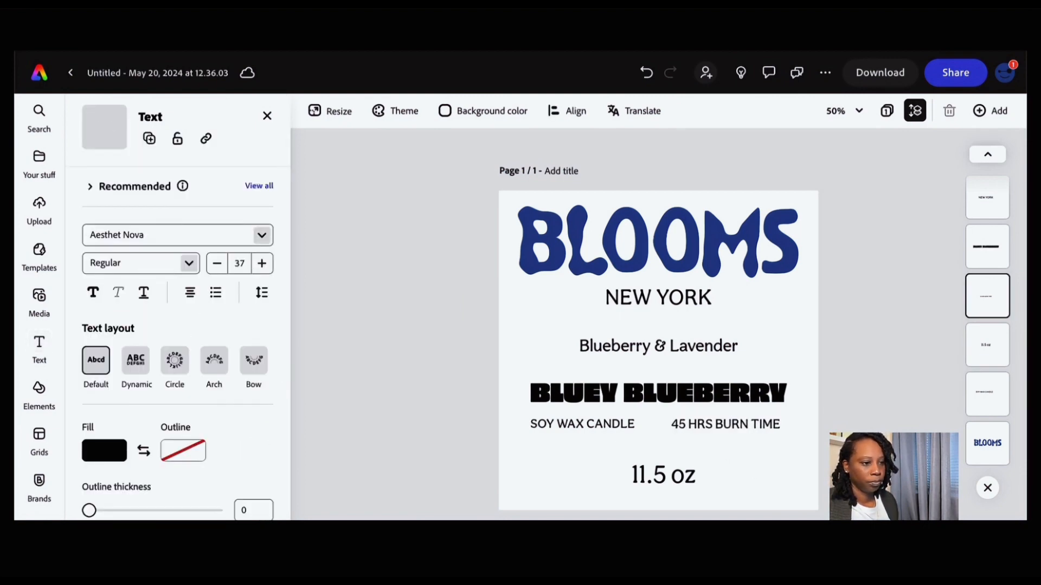
pyautogui.click(764, 483)
# - Reduce the 11.5 oz text's font size to 36
pyautogui.click(677, 483)
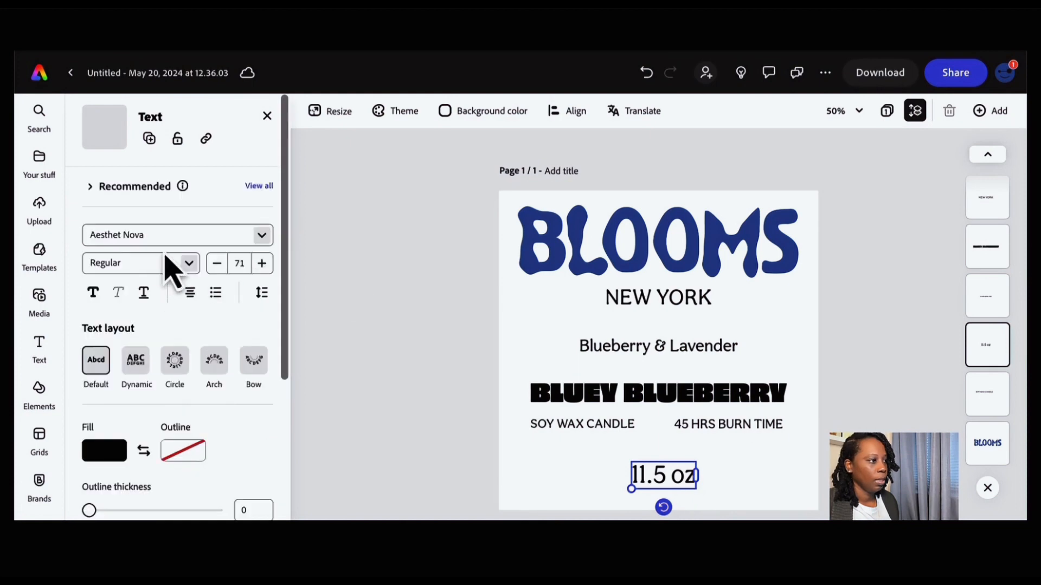
pyautogui.click(217, 270)
pyautogui.click(217, 270)
pyautogui.click(218, 270)
pyautogui.click(218, 270)
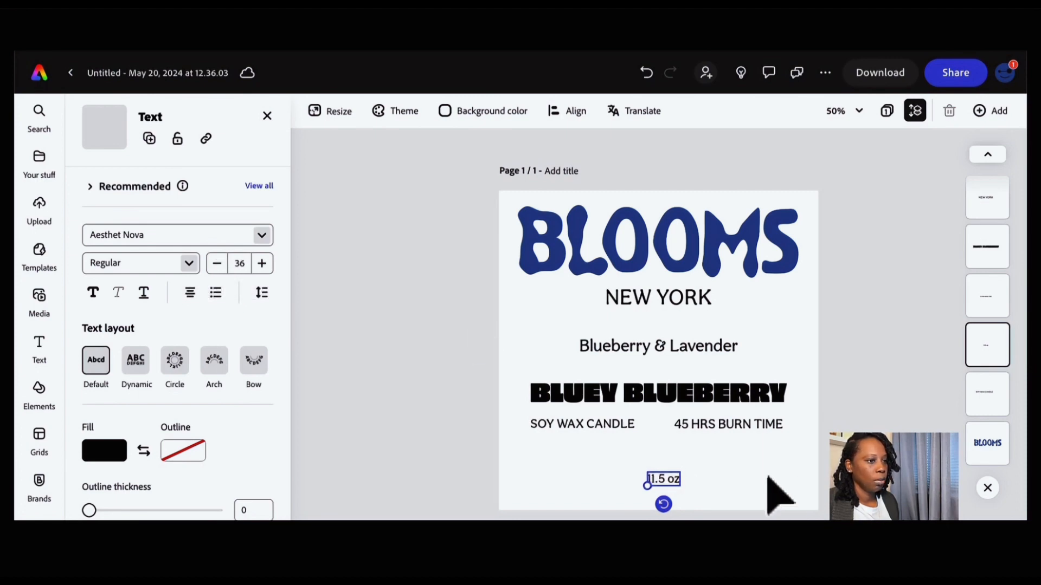
pyautogui.click(778, 491)
# - Move the Blueberry & Lavender line slightly down
pyautogui.moveTo(649, 347); pyautogui.dragTo(651, 363)
pyautogui.click(748, 494)
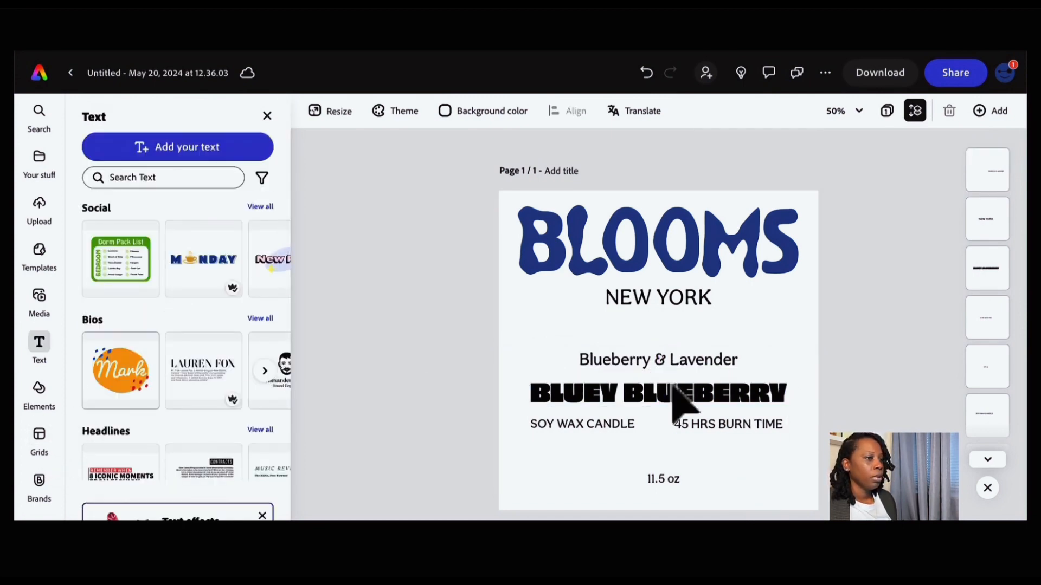
# - Upload the wavy line image bloom-candle-label-as...-03.png and place it across the label just below NEW YORK
pyautogui.click(39, 205)
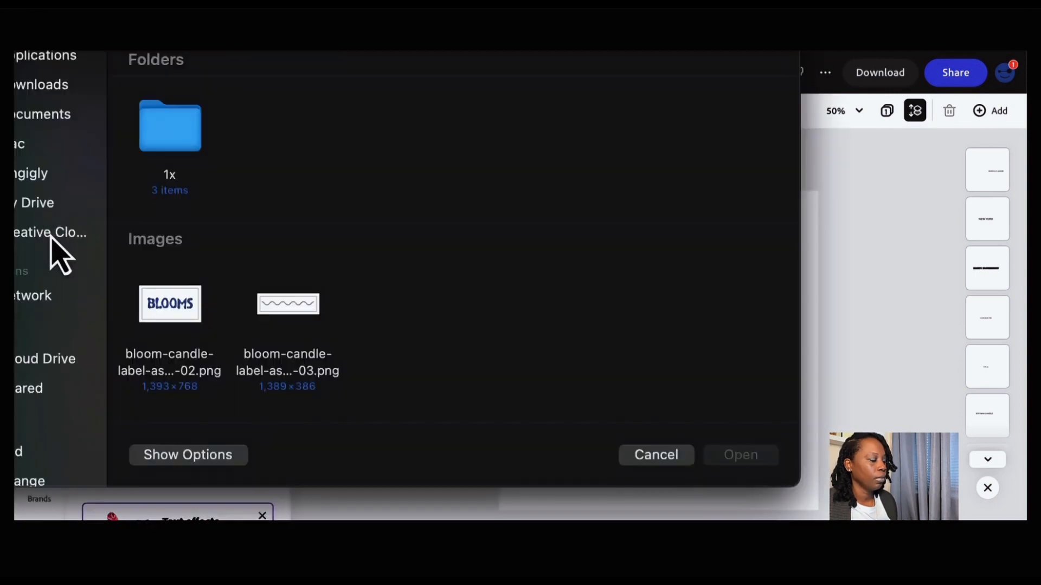
pyautogui.click(293, 324)
pyautogui.click(721, 455)
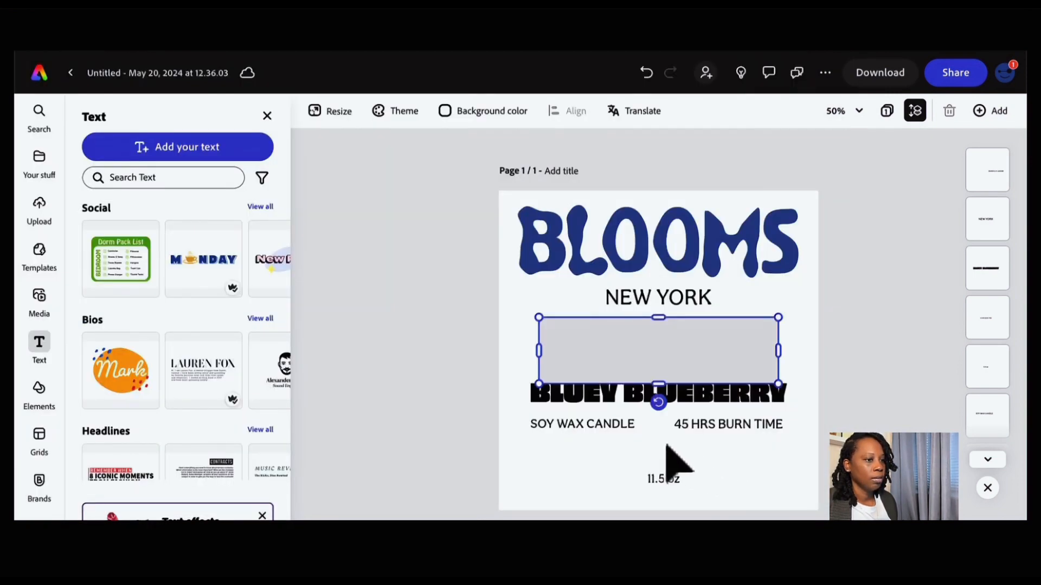
pyautogui.moveTo(689, 361)
pyautogui.mouseDown()
pyautogui.moveTo(660, 325)
pyautogui.moveTo(636, 337)
pyautogui.mouseUp()
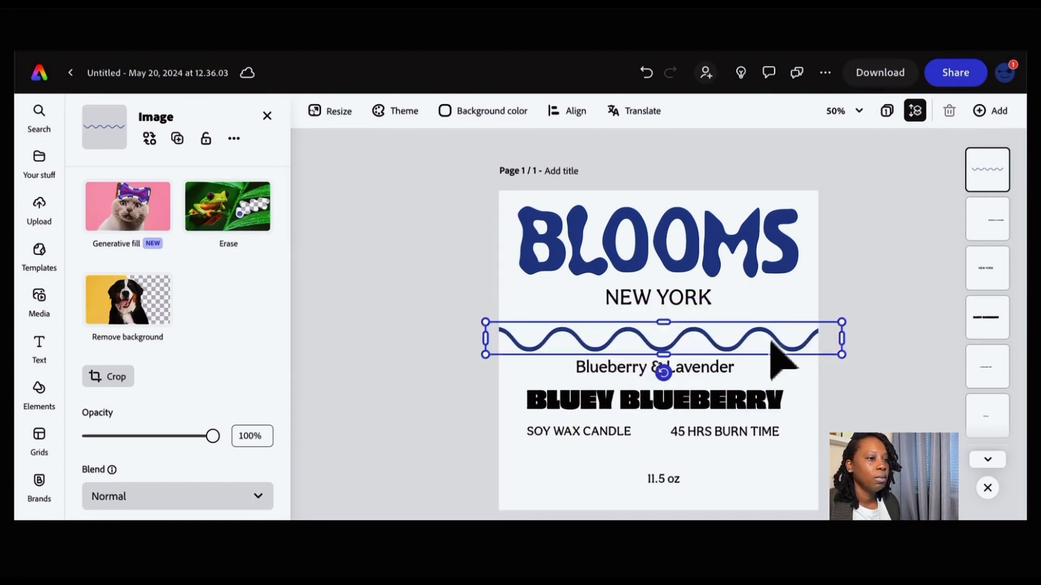
pyautogui.moveTo(772, 343); pyautogui.dragTo(769, 339)
pyautogui.click(804, 397)
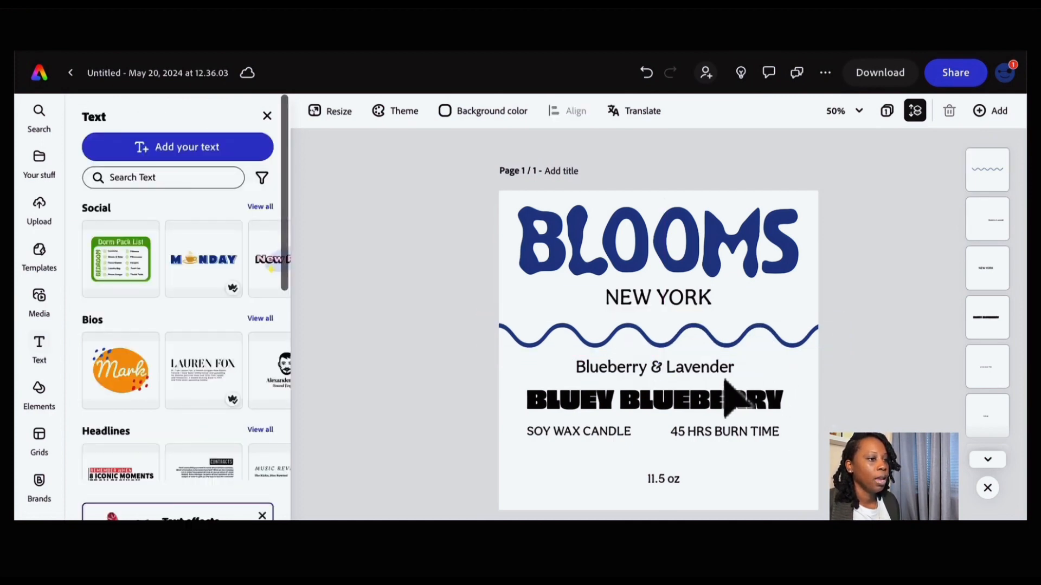
# - Select Blueberry & Lavender, BLUEY BLUEBERRY and the SOY WAX CANDLE row and move them down together
pyautogui.click(721, 372)
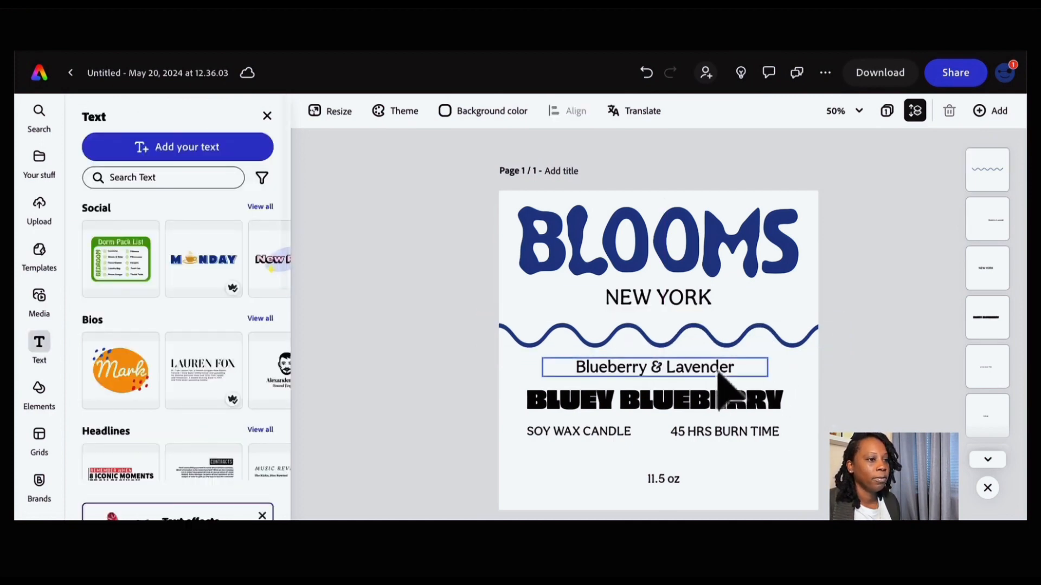
pyautogui.click(610, 433)
pyautogui.keyDown('shift'); pyautogui.click(708, 431); pyautogui.keyUp('shift')
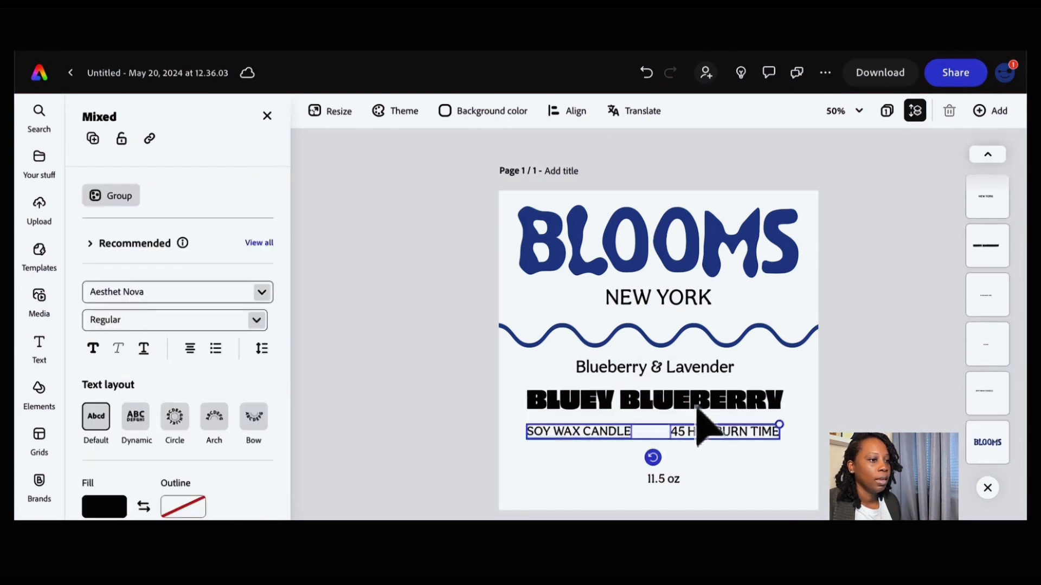
pyautogui.keyDown('shift'); pyautogui.click(689, 399); pyautogui.keyUp('shift')
pyautogui.keyDown('shift'); pyautogui.click(684, 373); pyautogui.keyUp('shift')
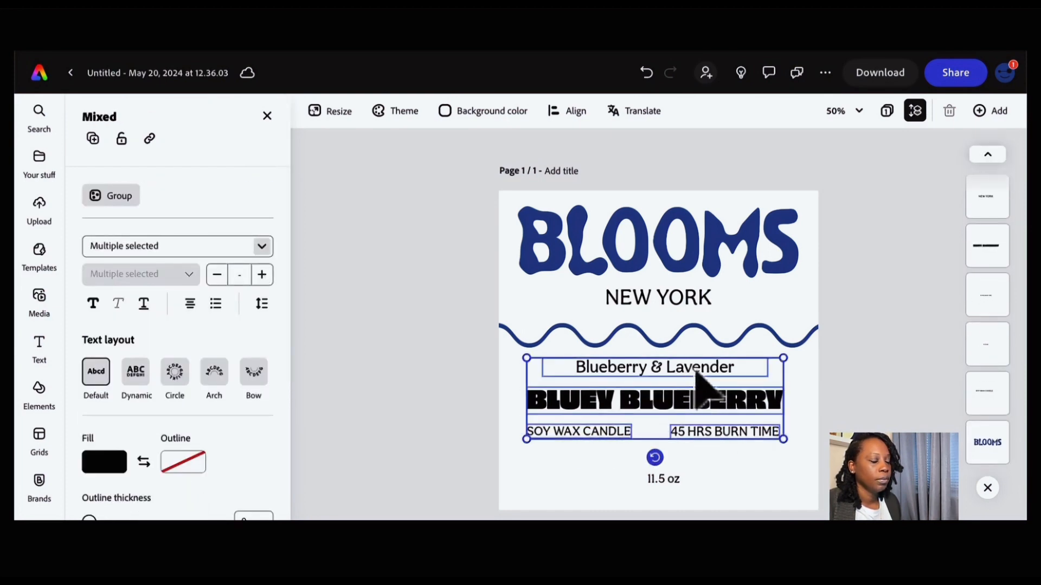
pyautogui.moveTo(695, 371); pyautogui.dragTo(698, 380)
pyautogui.click(808, 395)
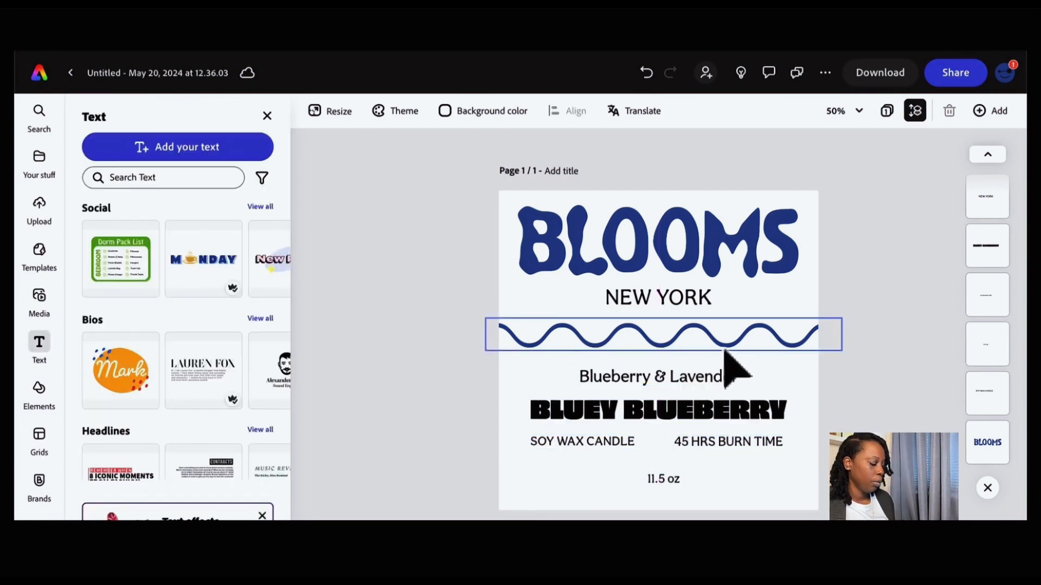
# - Duplicate the wavy line and place the copy between the SOY WAX CANDLE row and 11.5 oz
pyautogui.moveTo(725, 353); pyautogui.dragTo(674, 498)
pyautogui.click(672, 481)
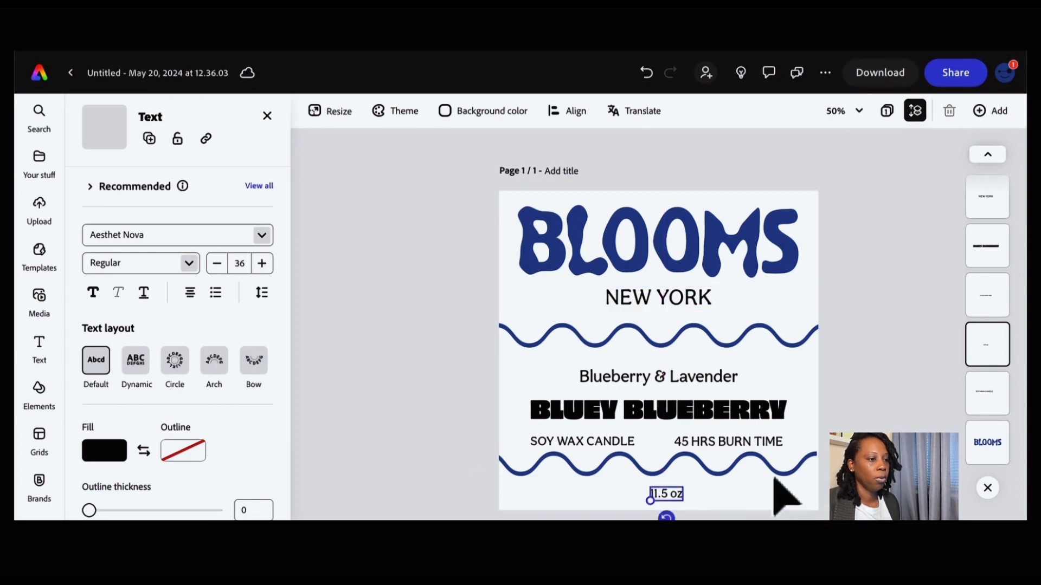
pyautogui.click(766, 460)
pyautogui.moveTo(764, 460); pyautogui.dragTo(770, 468)
pyautogui.click(451, 372)
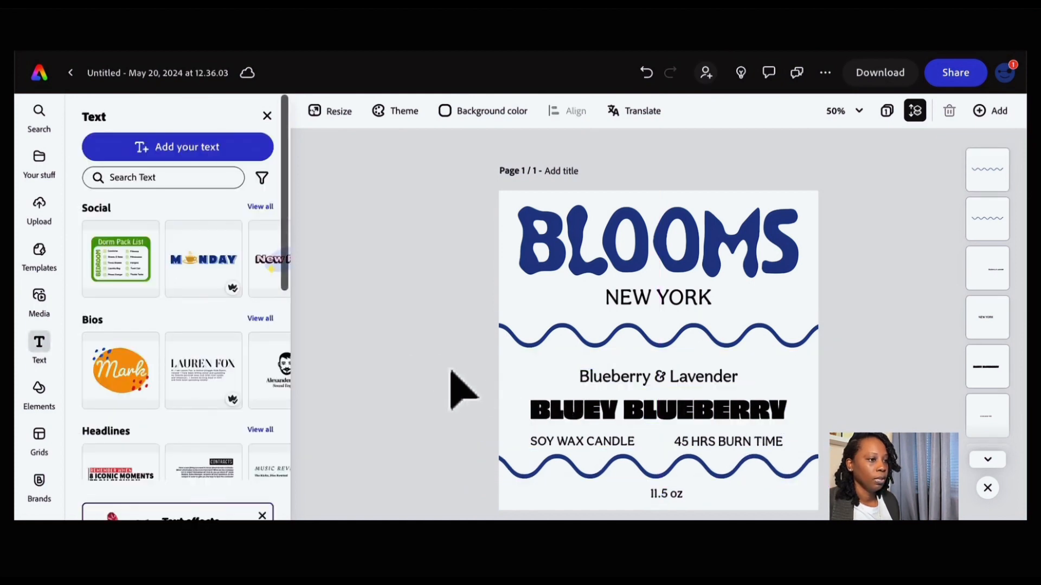
# - Select Blueberry & Lavender, BLUEY BLUEBERRY and the SOY WAX CANDLE row and nudge them slightly up and right
pyautogui.moveTo(451, 373); pyautogui.dragTo(786, 450)
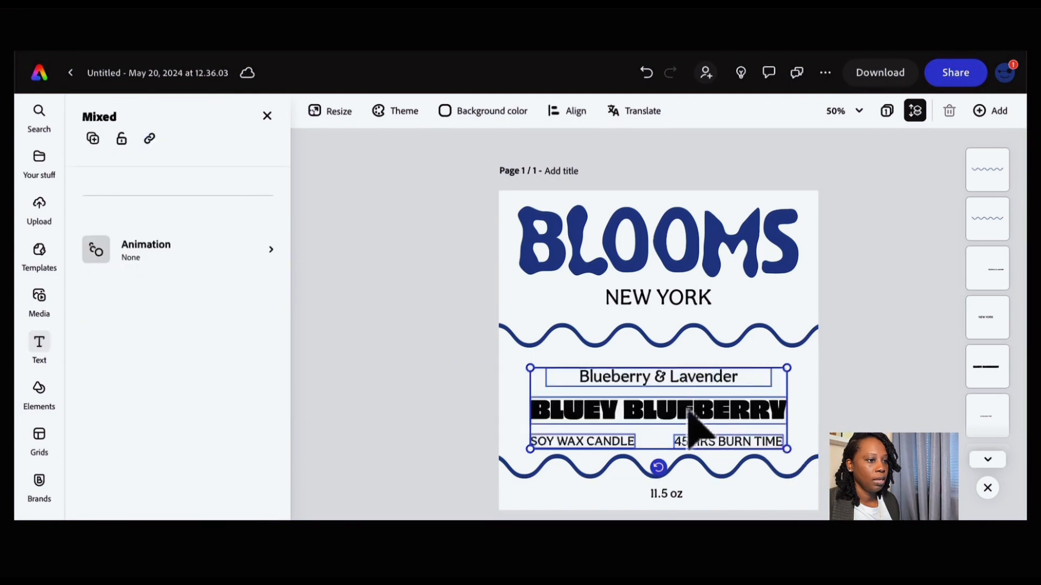
pyautogui.moveTo(687, 413); pyautogui.dragTo(691, 406)
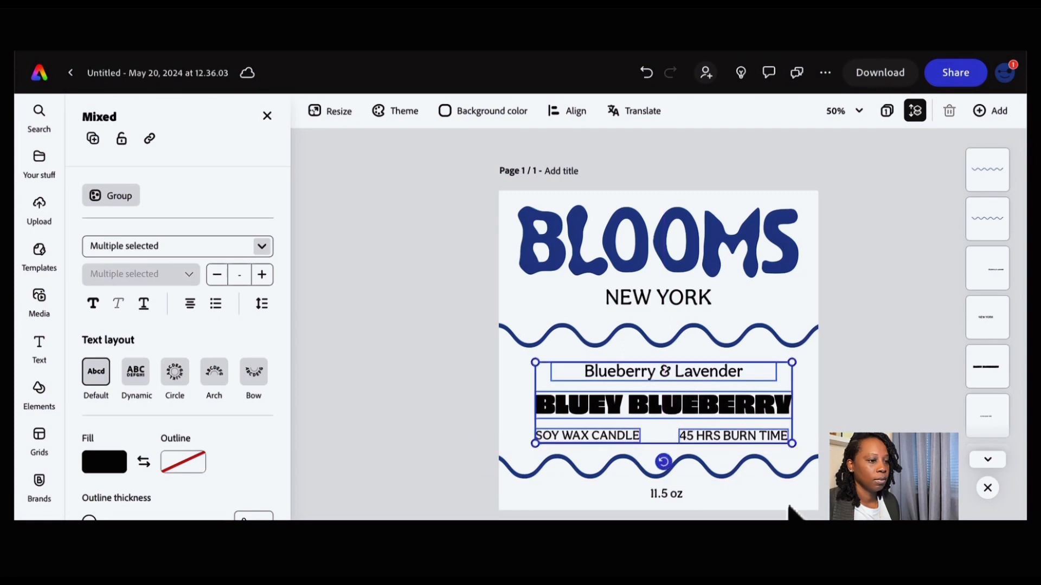
pyautogui.click(792, 511)
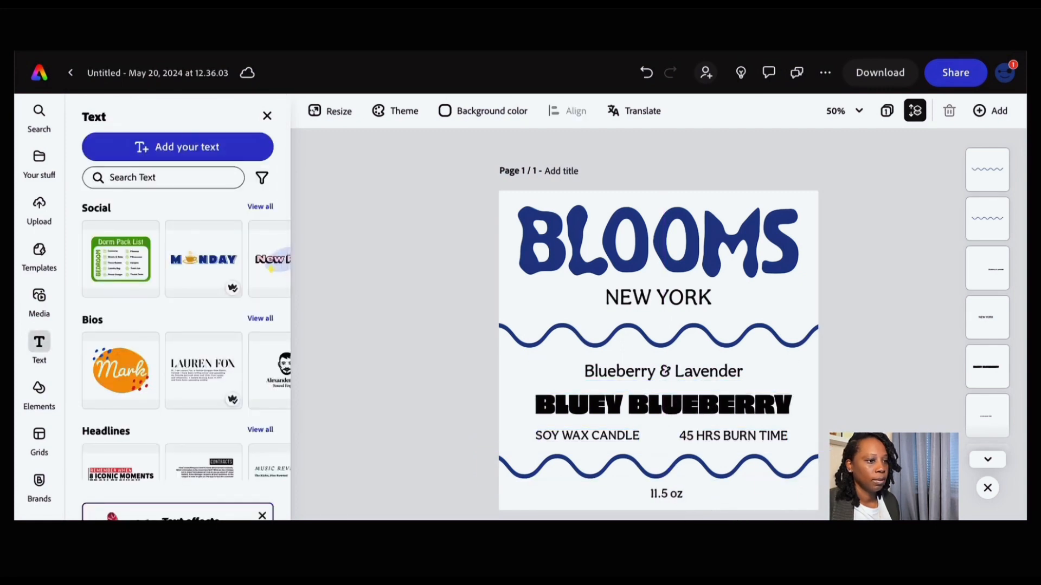
# - Select SOY WAX CANDLE and 45 HRS BURN TIME together and nudge them up a few steps
pyautogui.click(744, 440)
pyautogui.keyDown('shift'); pyautogui.click(600, 435); pyautogui.keyUp('shift')
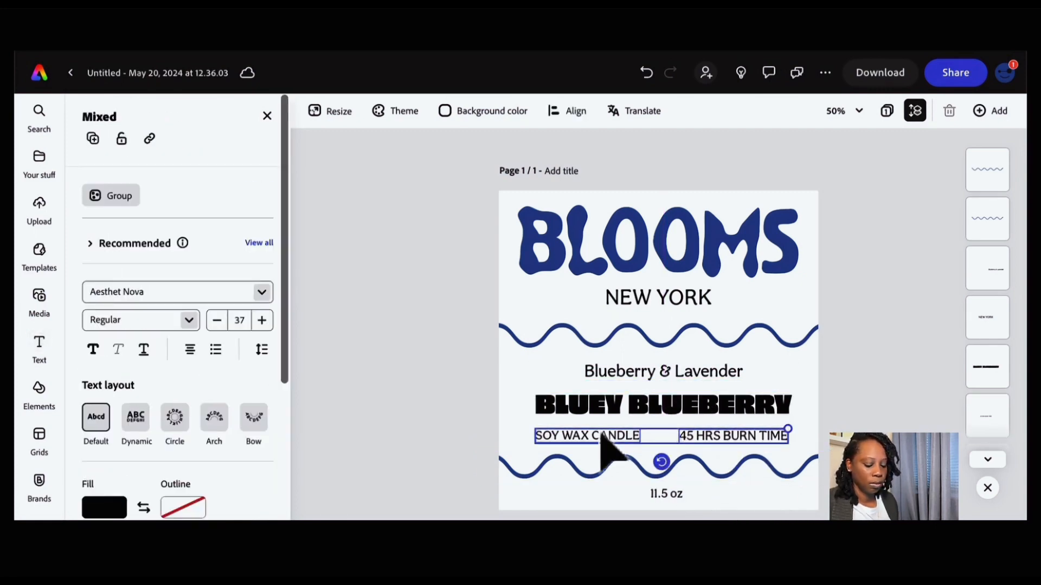
pyautogui.press('Up')
pyautogui.press('Up')
pyautogui.press('Up')
pyautogui.press('Up')
pyautogui.press('Up')
pyautogui.press('Up')
pyautogui.press('Up')
pyautogui.press('Up')
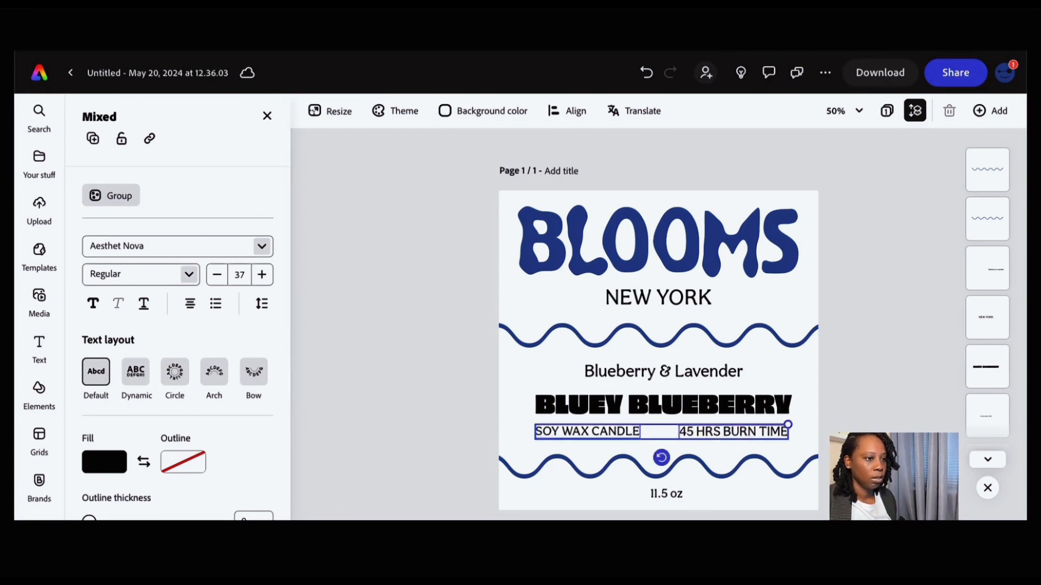
pyautogui.click(773, 511)
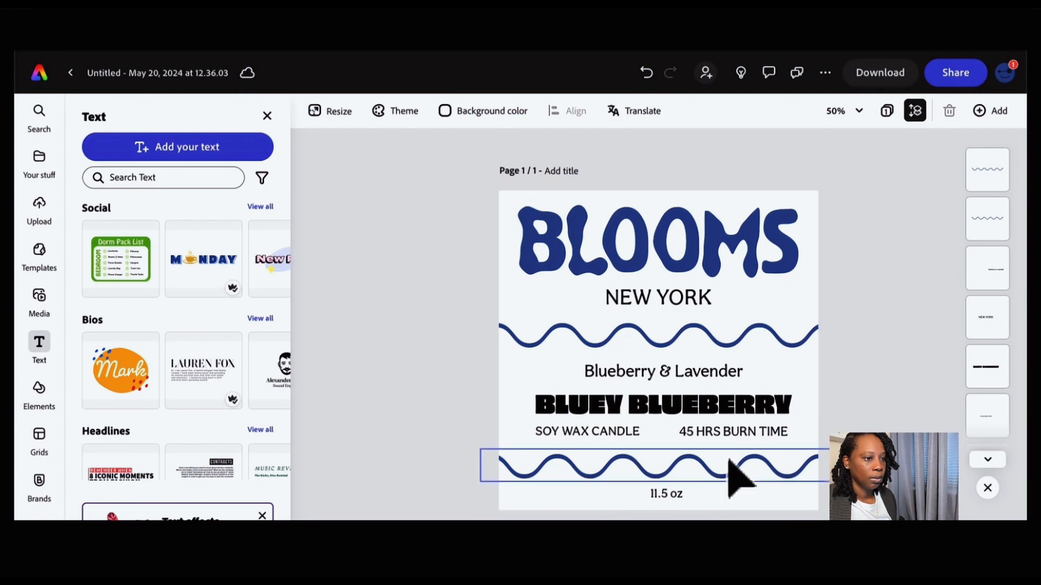
# - Select 11.5 oz, SOY WAX CANDLE, 45 HRS BURN TIME, Blueberry & Lavender and NEW YORK and fill them navy blue
pyautogui.click(669, 501)
pyautogui.keyDown('shift'); pyautogui.click(628, 434); pyautogui.keyUp('shift')
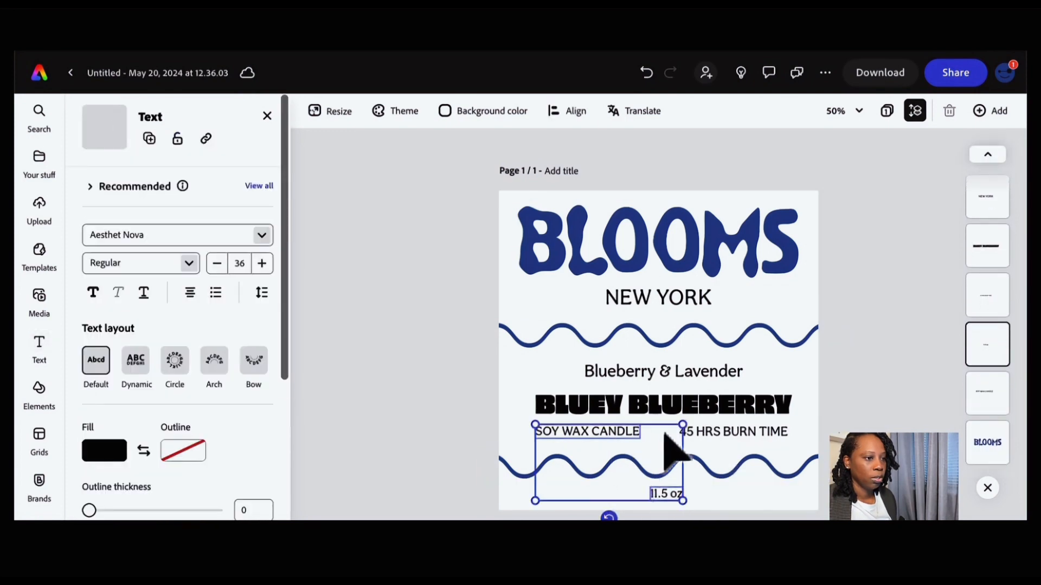
pyautogui.keyDown('shift'); pyautogui.click(725, 433); pyautogui.keyUp('shift')
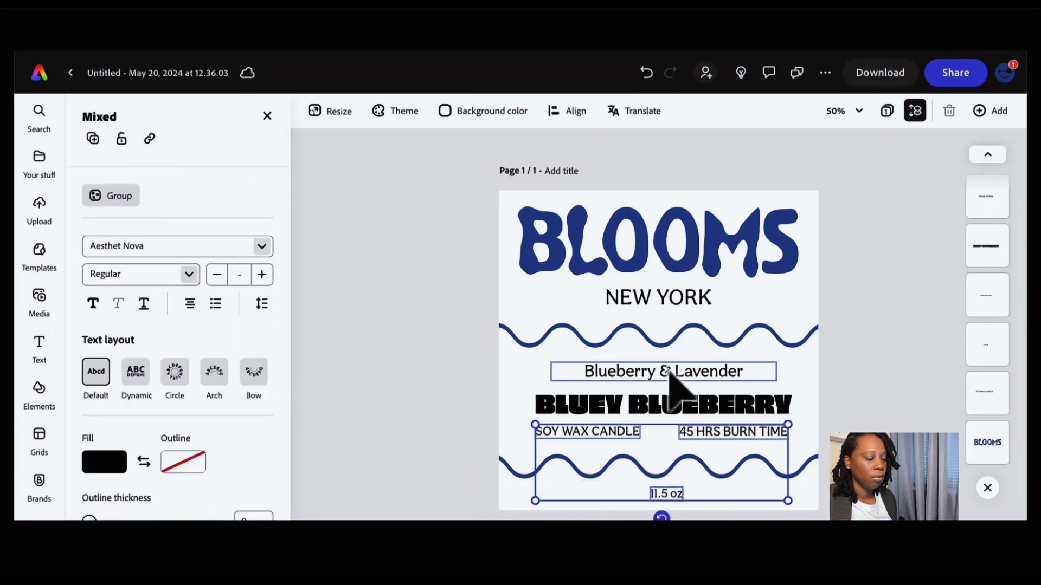
pyautogui.keyDown('shift'); pyautogui.click(672, 371); pyautogui.keyUp('shift')
pyautogui.keyDown('shift'); pyautogui.click(659, 302); pyautogui.keyUp('shift')
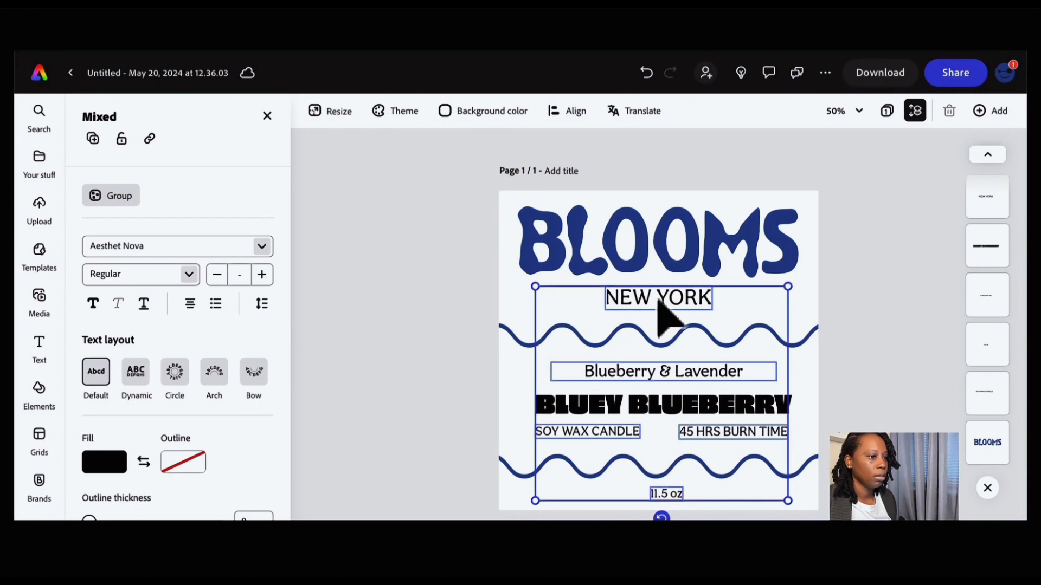
pyautogui.click(105, 467)
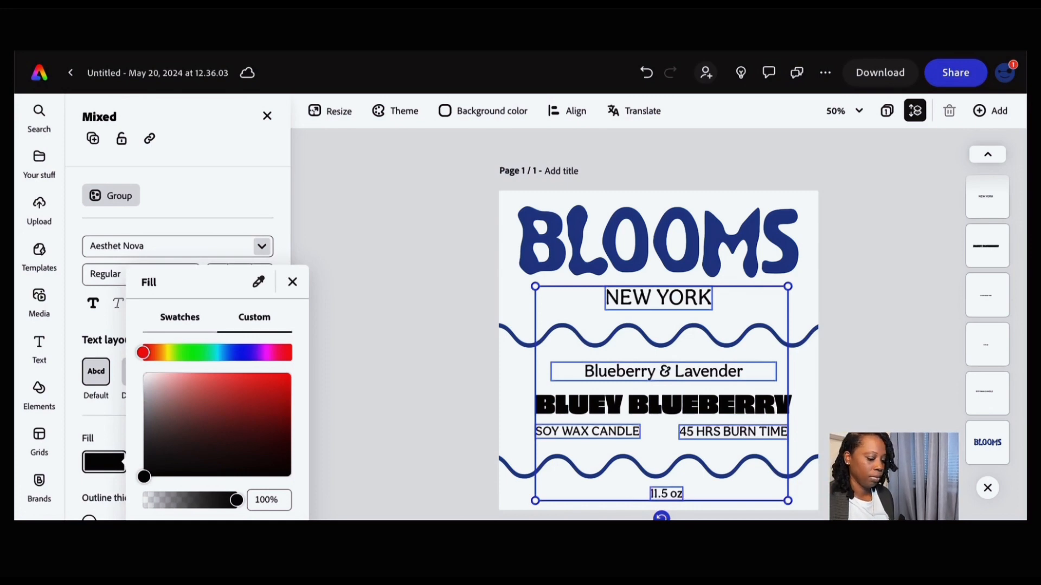
pyautogui.press('Return')
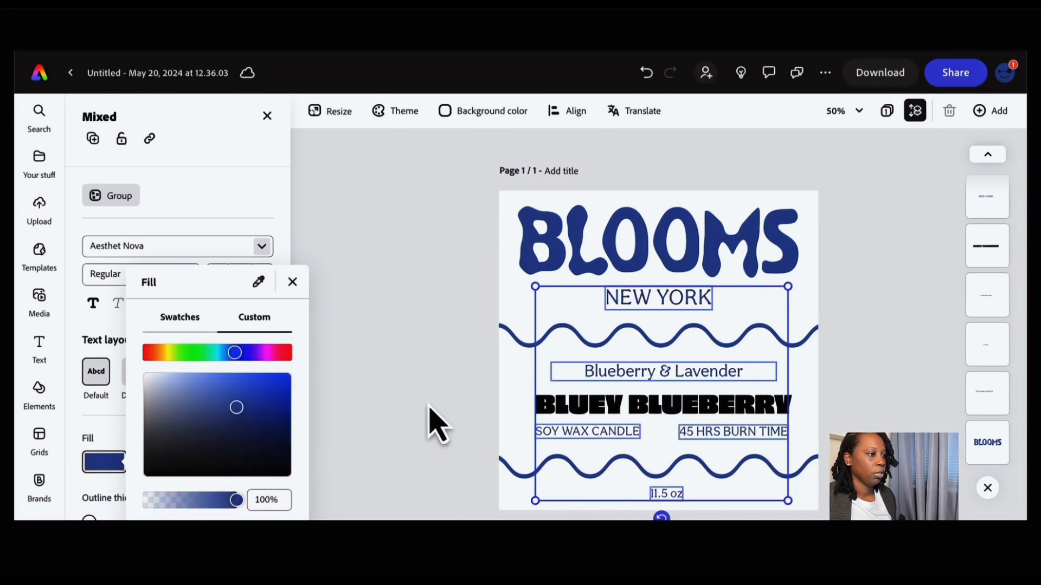
# - Recolor BLUEY BLUEBERRY by sampling the BLOOMS navy with the fill eyedropper
pyautogui.click(709, 411)
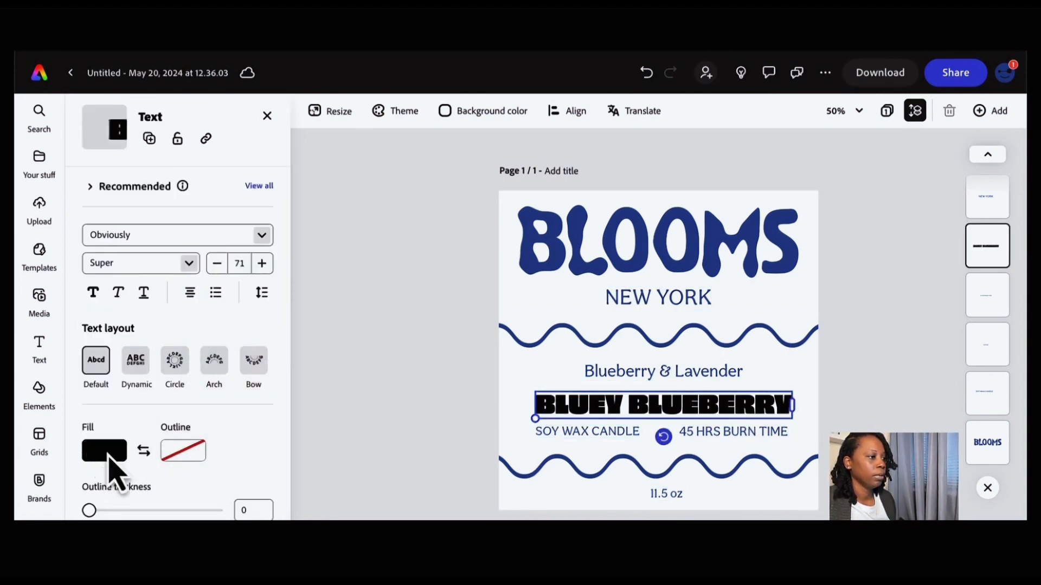
pyautogui.click(90, 456)
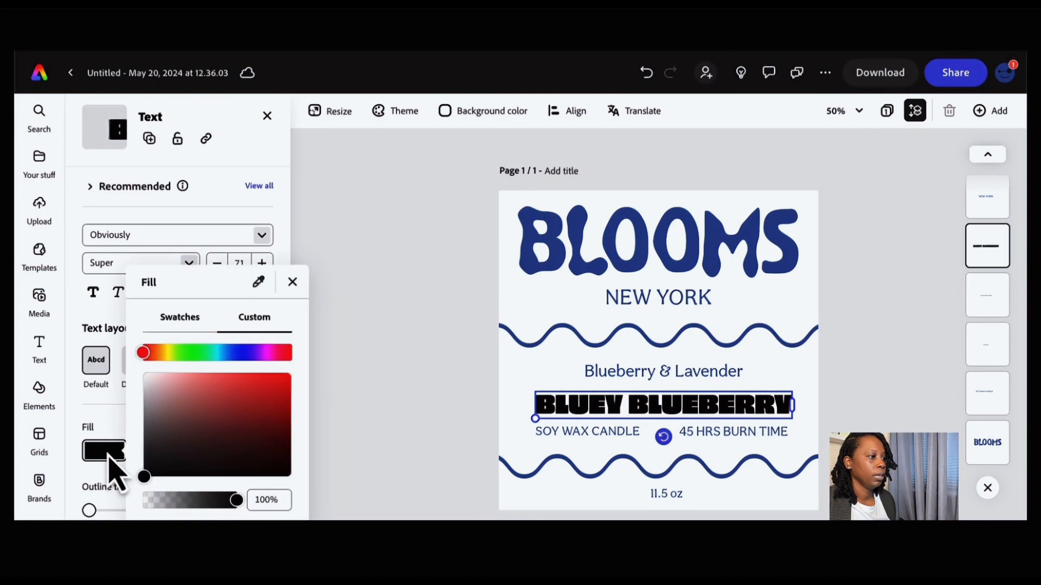
pyautogui.click(256, 284)
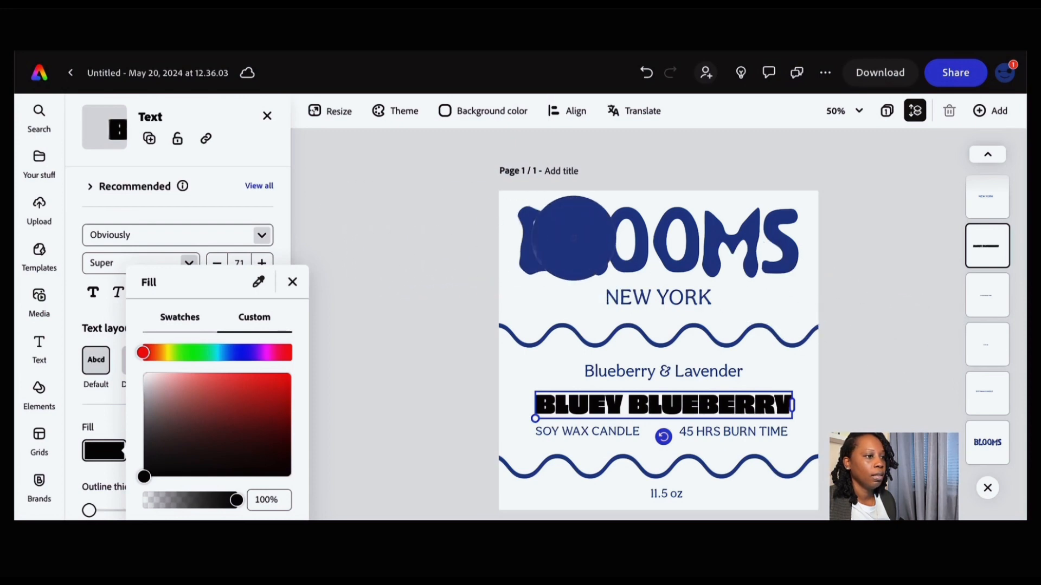
pyautogui.click(577, 237)
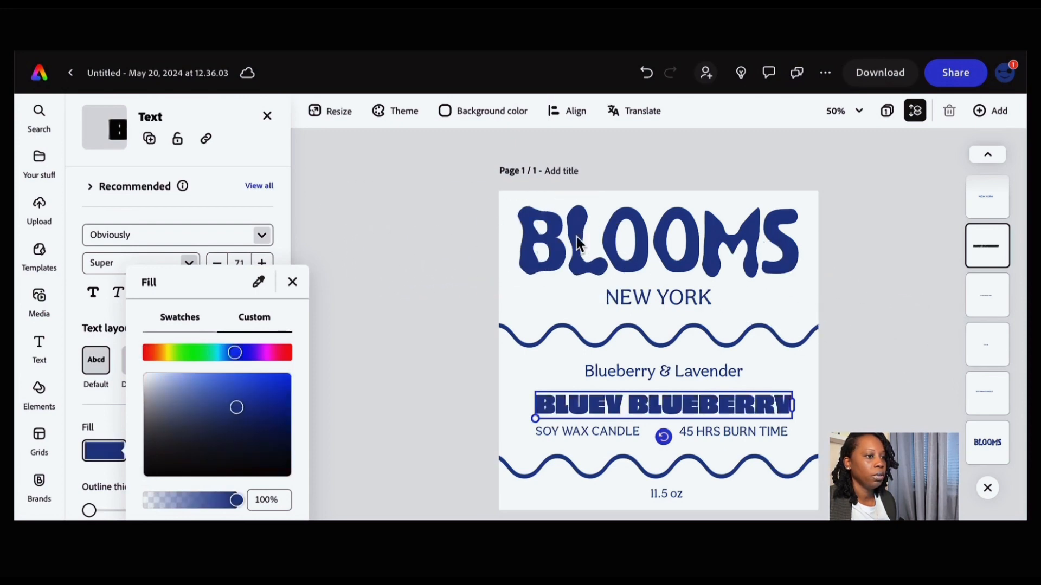
pyautogui.click(423, 298)
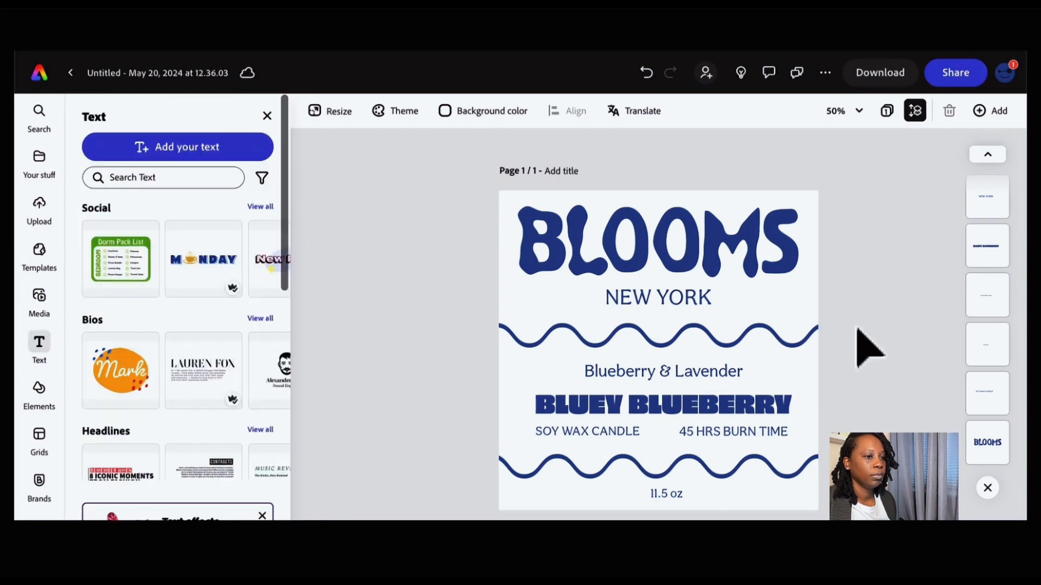
# - Set the page background color to hex #C9E1F4
pyautogui.click(447, 119)
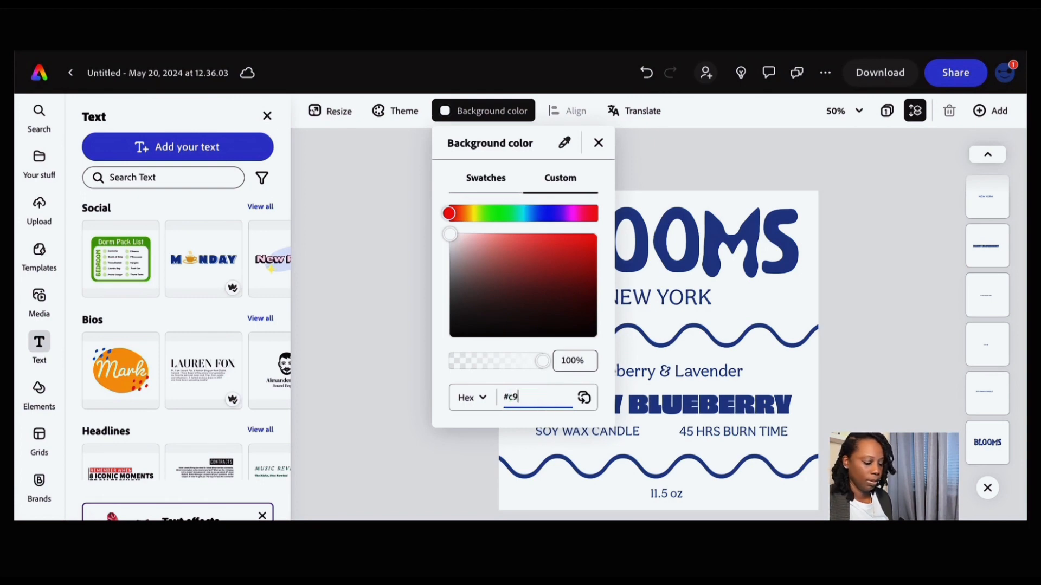
pyautogui.write('e')
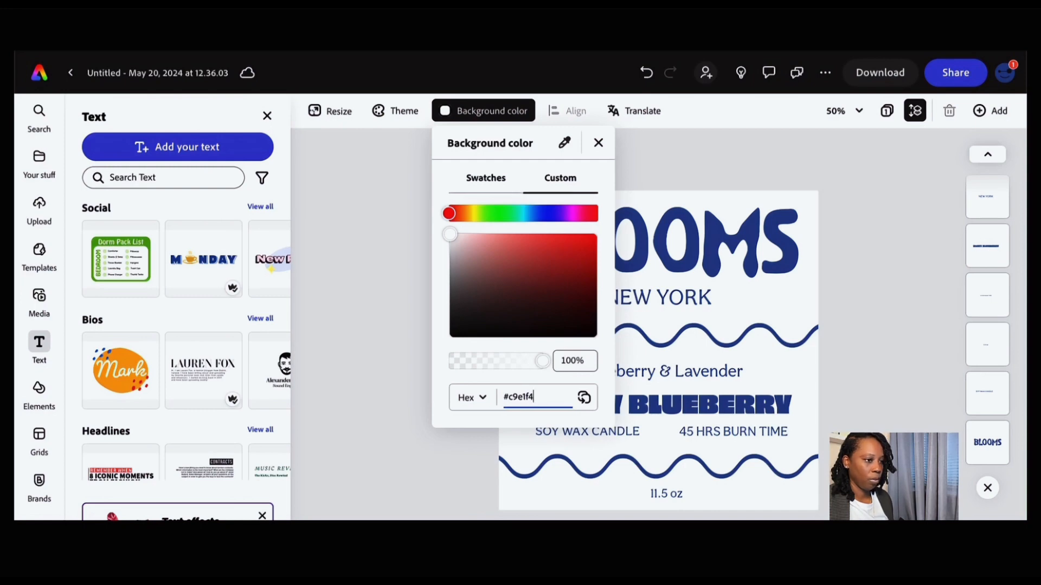
pyautogui.write('1f4')
pyautogui.press('Return')
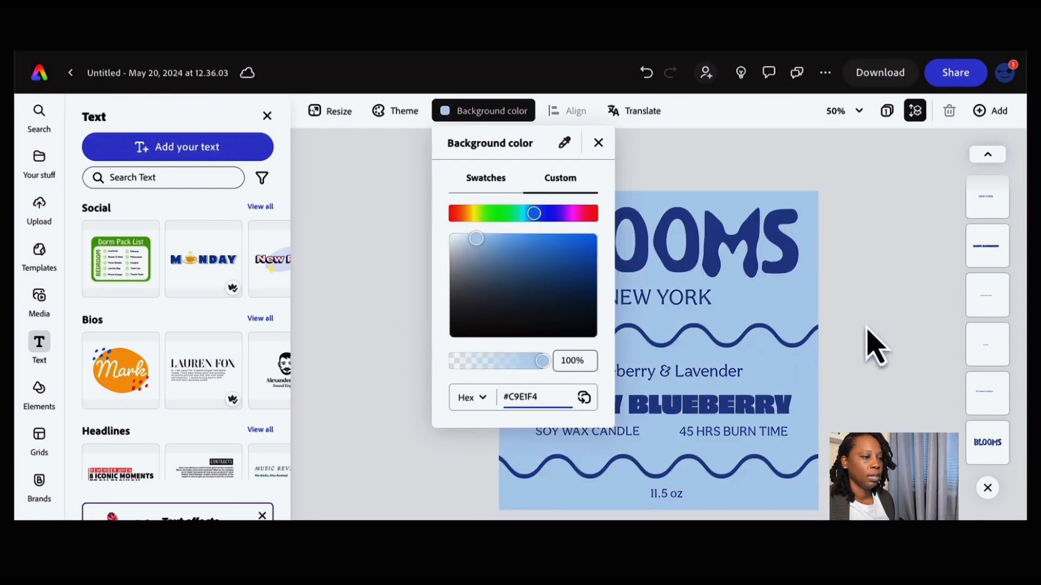
pyautogui.click(871, 344)
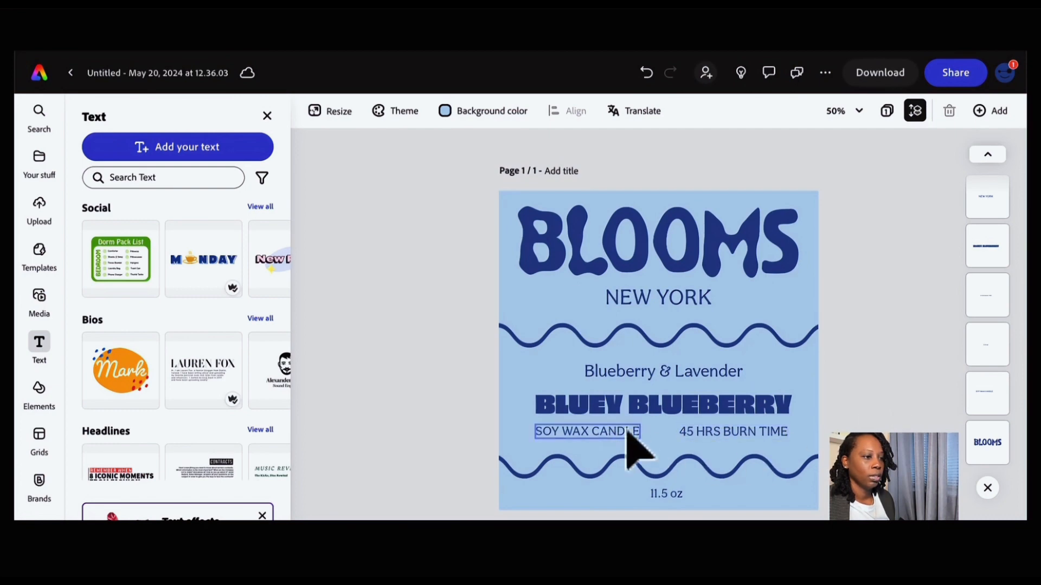
# - Enlarge the BLOOMS title image slightly from its top-left corner and recenter it across the label top
pyautogui.click(739, 432)
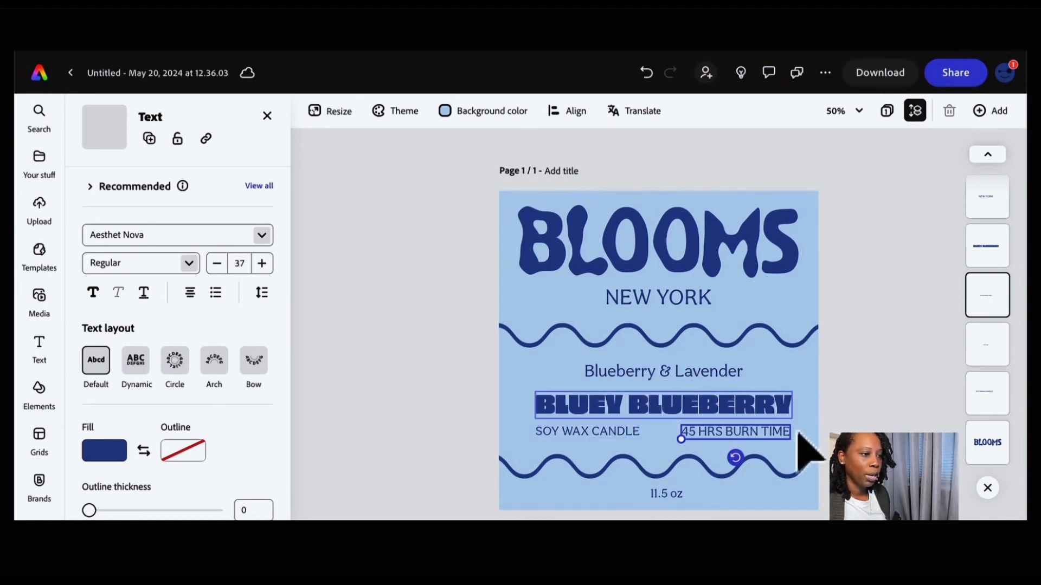
pyautogui.click(667, 502)
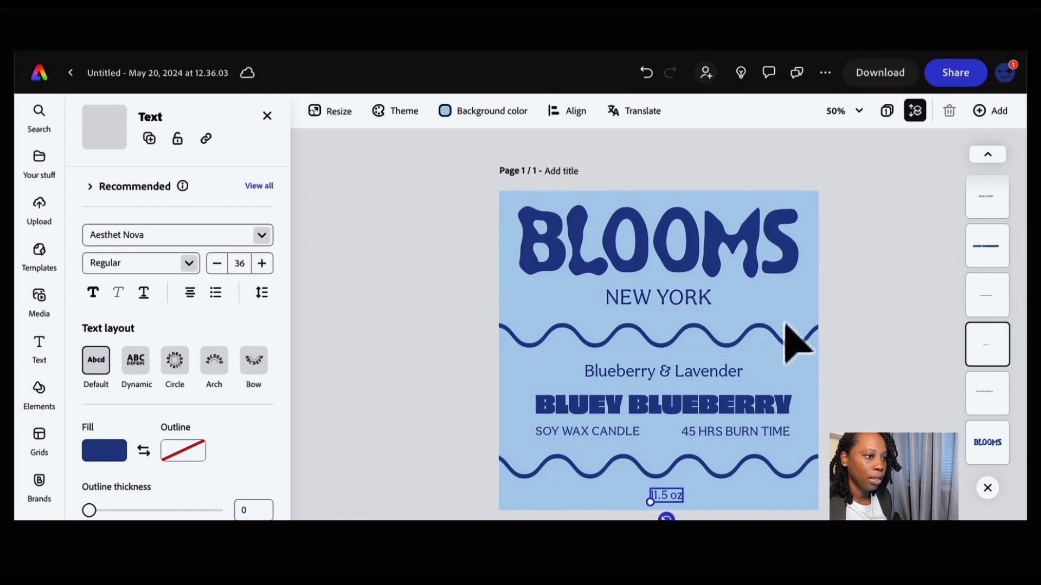
pyautogui.click(655, 302)
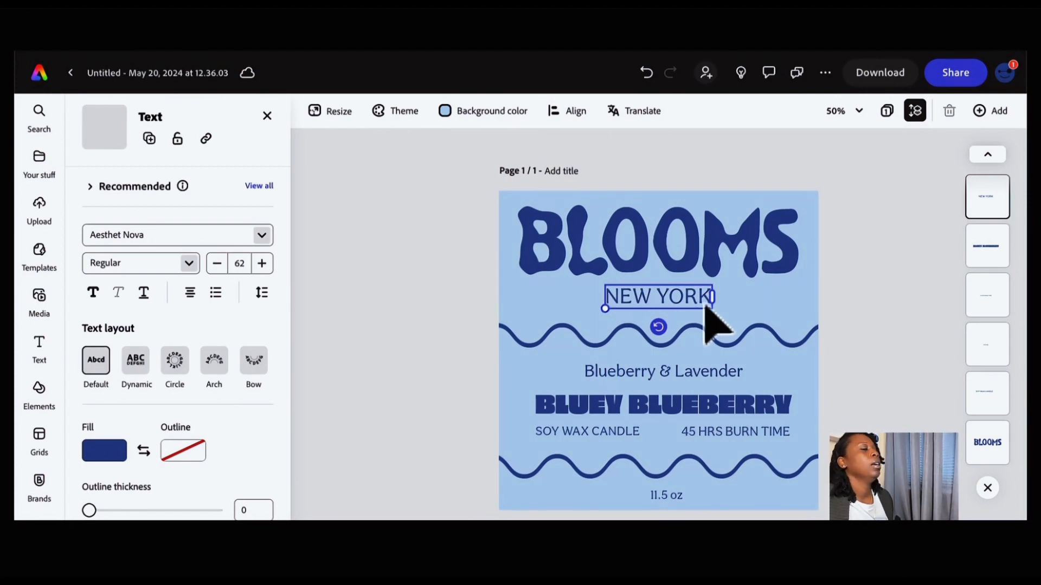
pyautogui.click(765, 311)
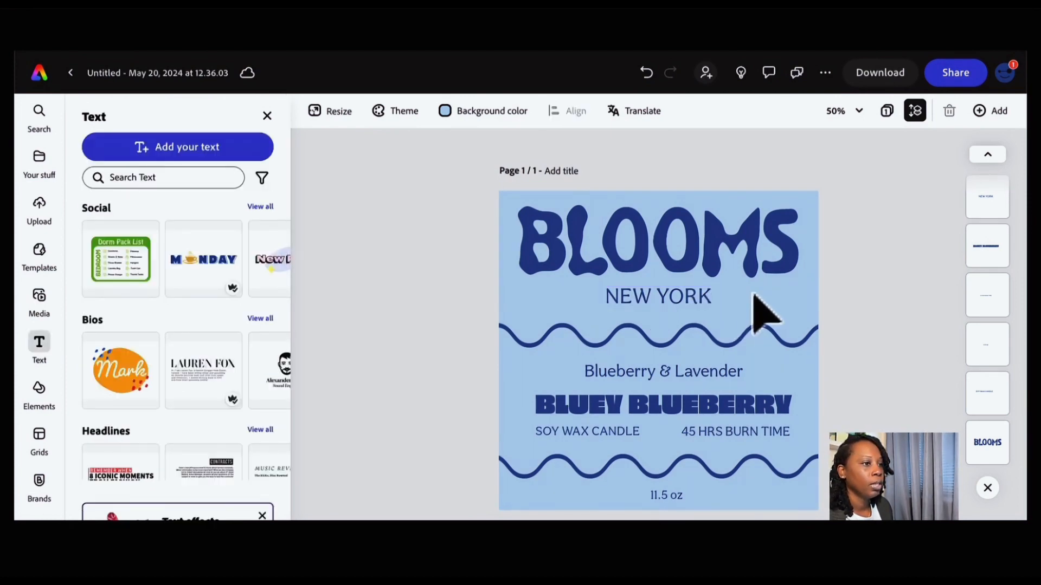
pyautogui.click(725, 274)
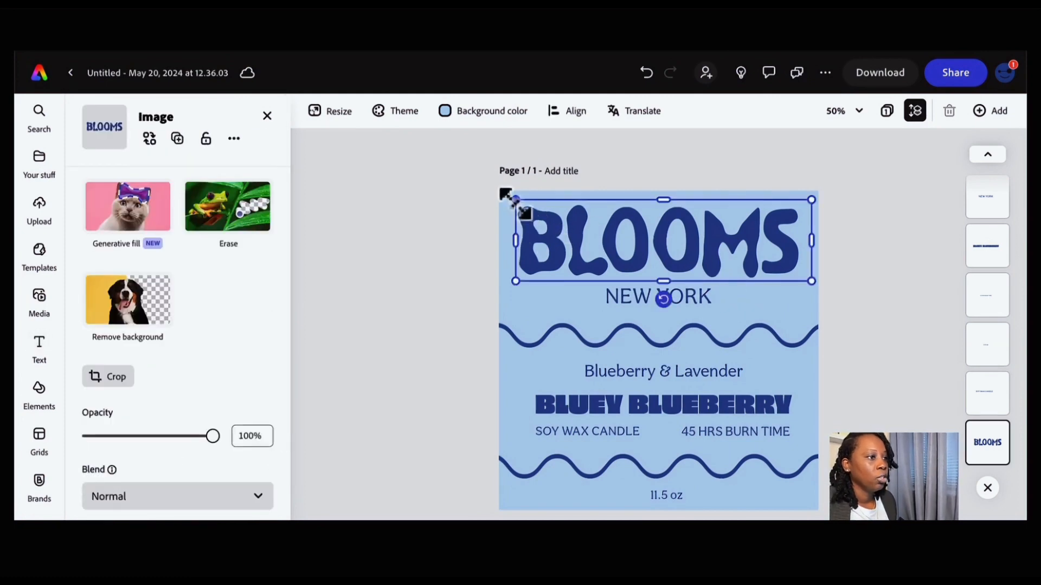
pyautogui.moveTo(516, 199); pyautogui.dragTo(502, 196)
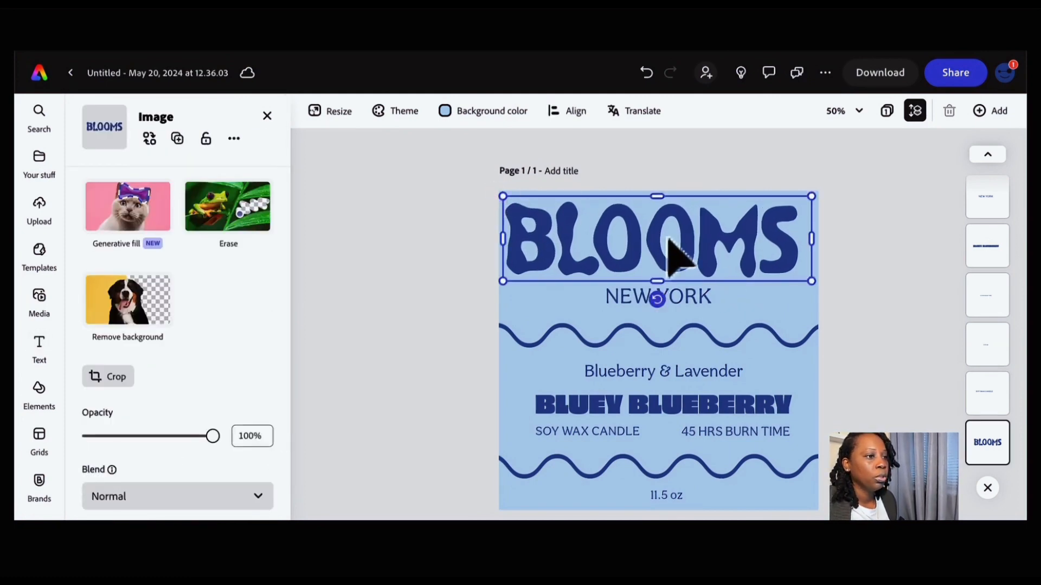
pyautogui.moveTo(668, 240); pyautogui.dragTo(673, 239)
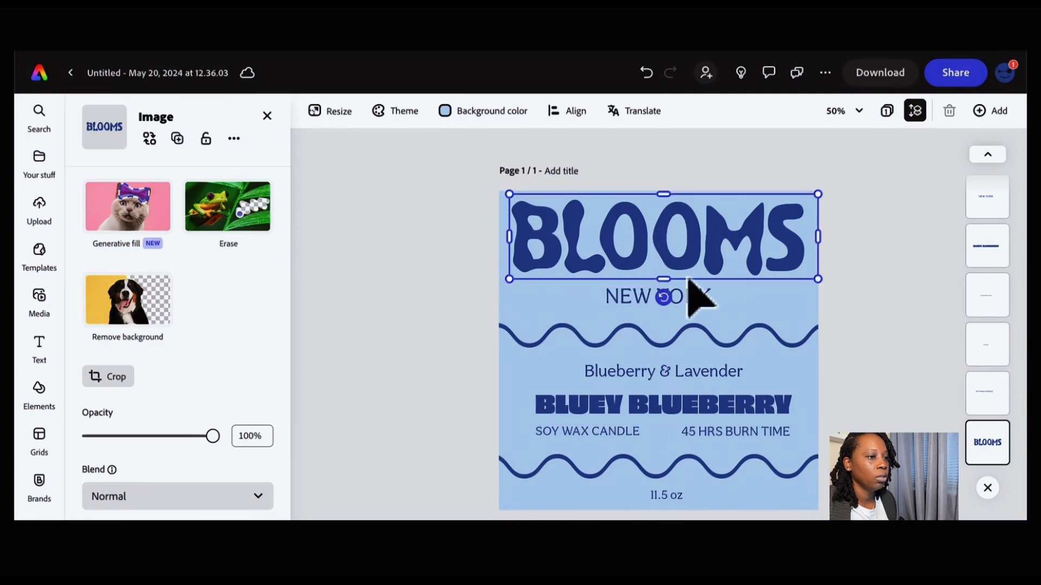
# - Nudge NEW YORK a few steps to the right
pyautogui.click(693, 297)
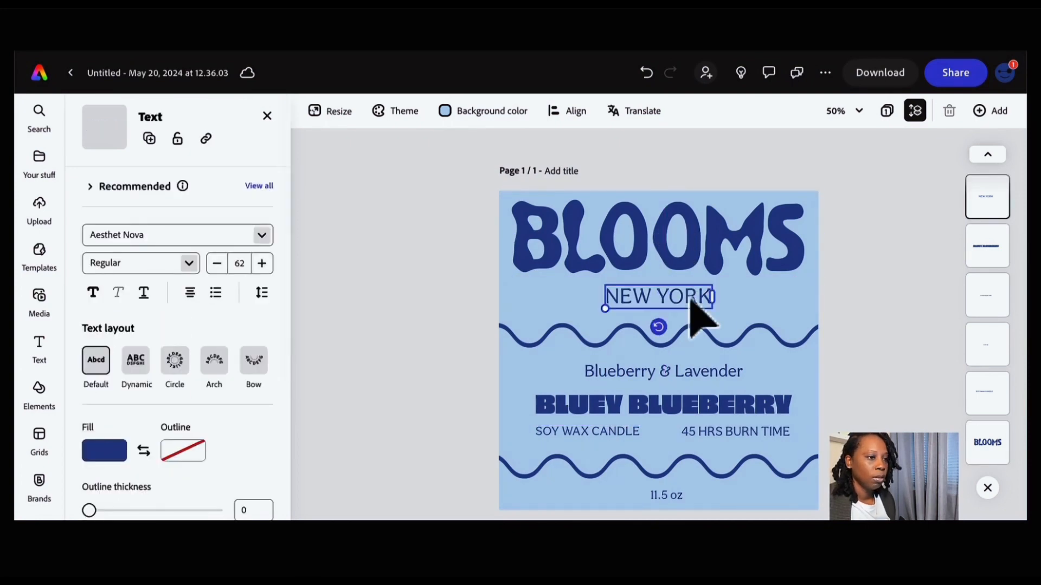
pyautogui.press('Right')
pyautogui.press('Right')
pyautogui.press('Right')
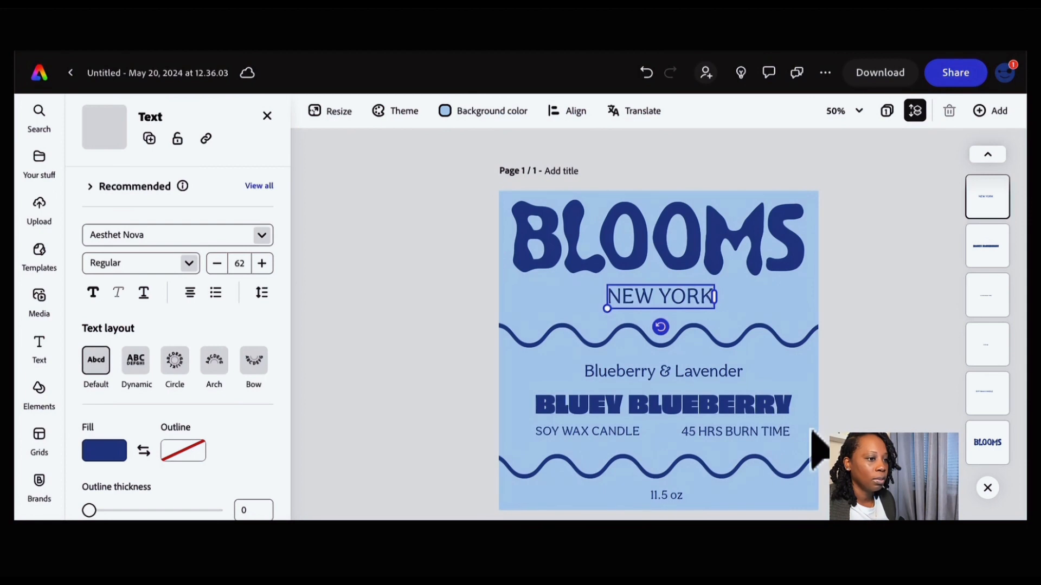
# - Nudge NEW YORK up one step and back left to center it under BLOOMS
pyautogui.moveTo(479, 370); pyautogui.dragTo(809, 440)
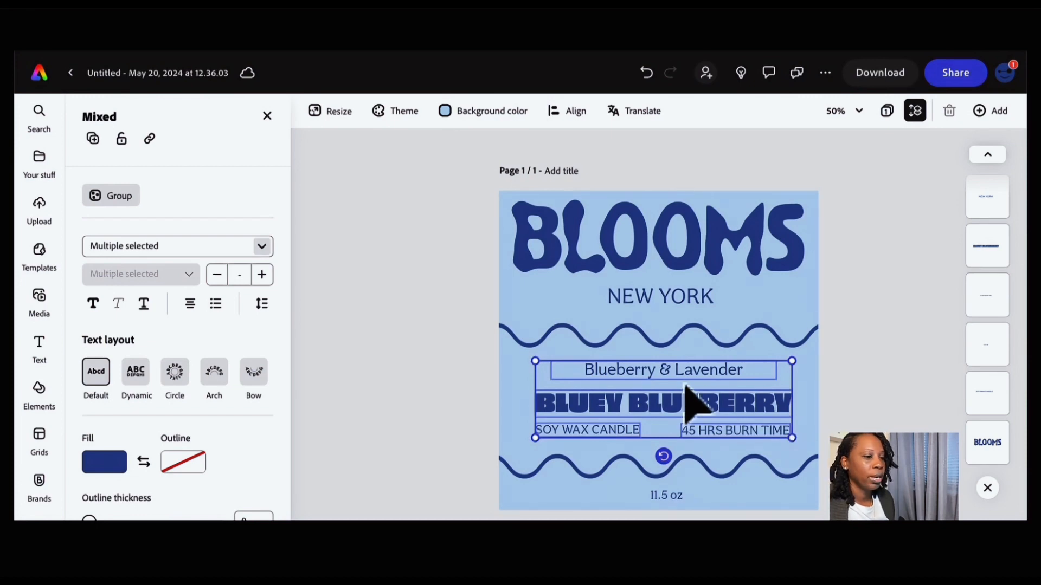
pyautogui.click(822, 401)
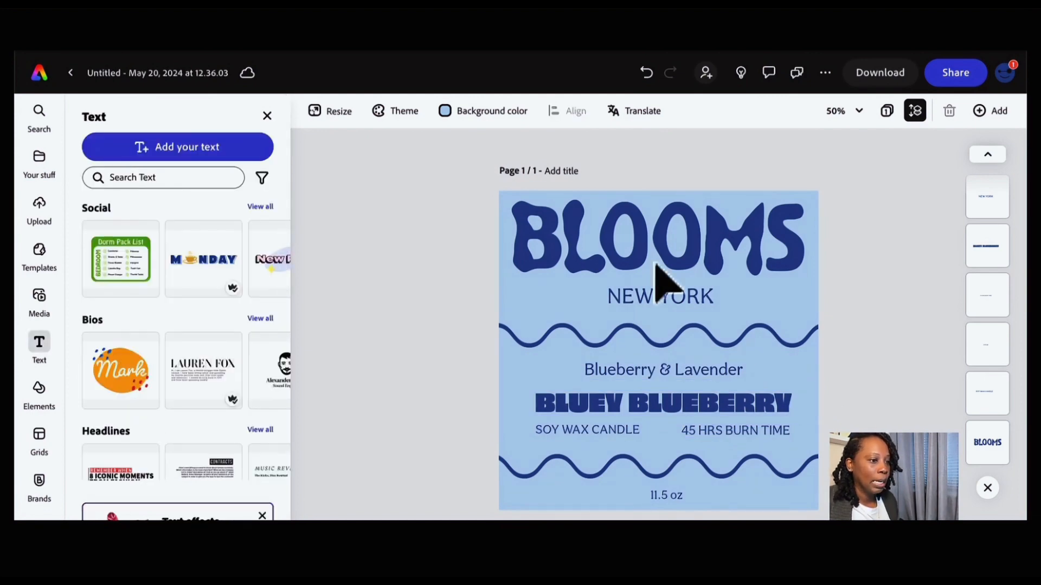
pyautogui.click(677, 503)
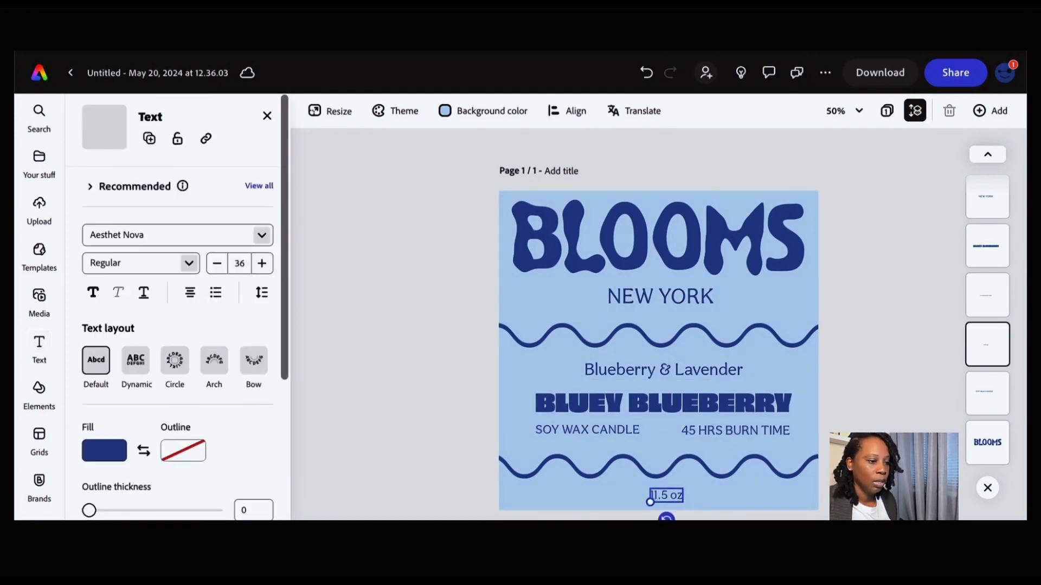
pyautogui.click(642, 299)
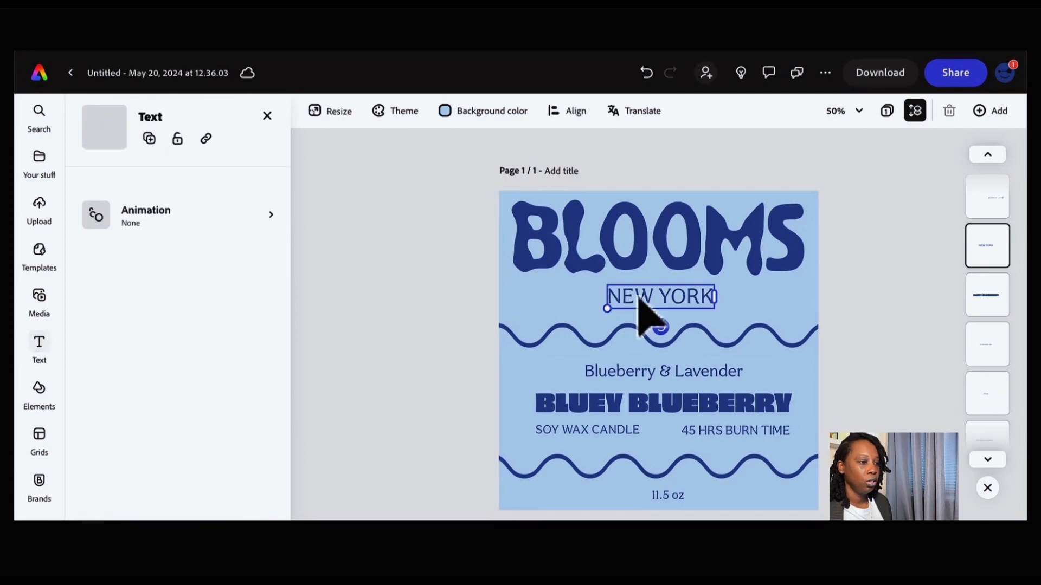
pyautogui.press('Up')
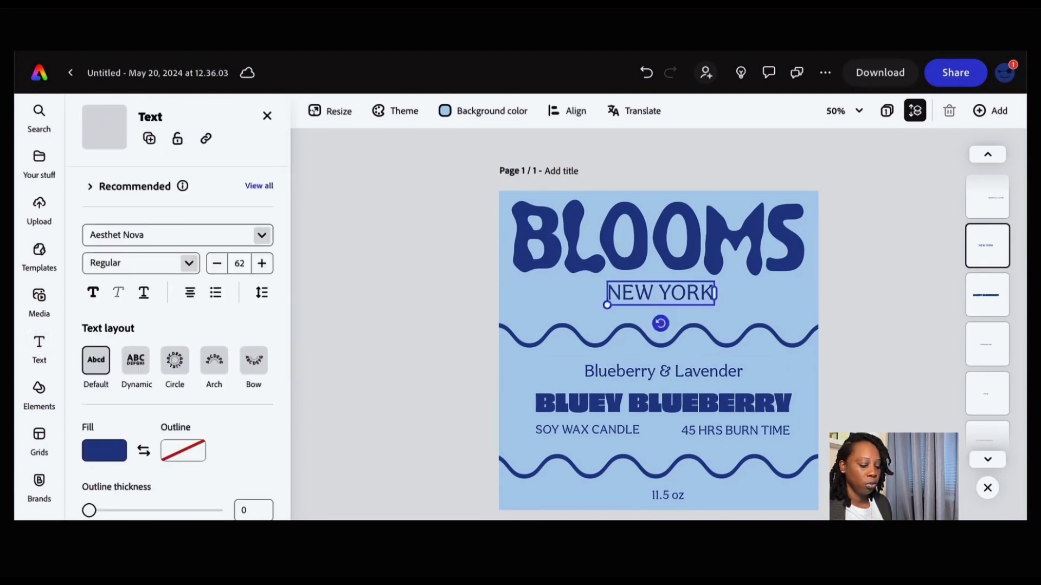
pyautogui.press('Left')
pyautogui.press('Left')
pyautogui.press('Left')
pyautogui.press('Left')
pyautogui.press('Left')
pyautogui.press('Left')
pyautogui.press('Left')
pyautogui.press('Left')
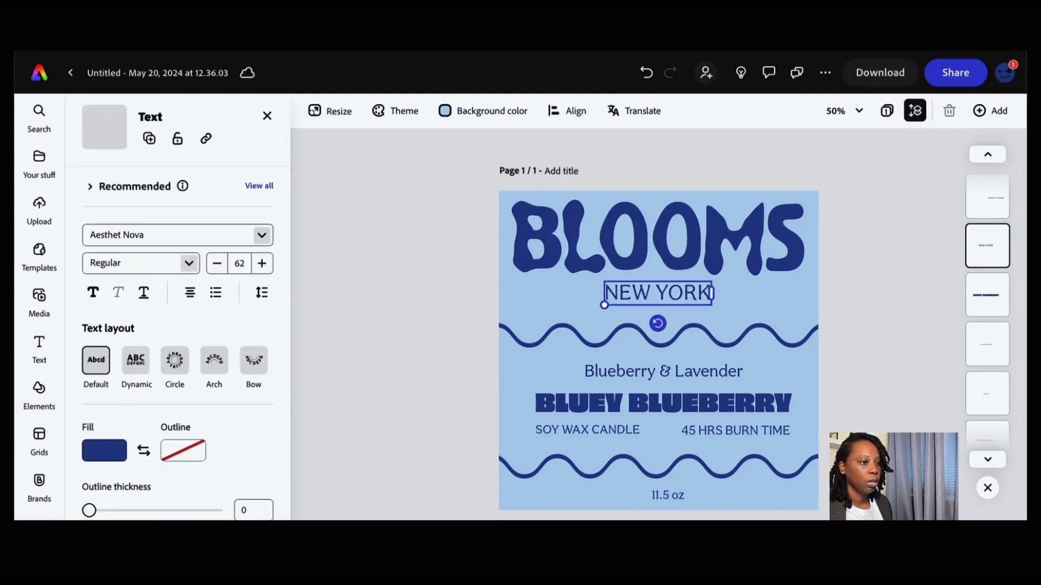
# - Nudge NEW YORK up one more step and deselect it
pyautogui.press('Up')
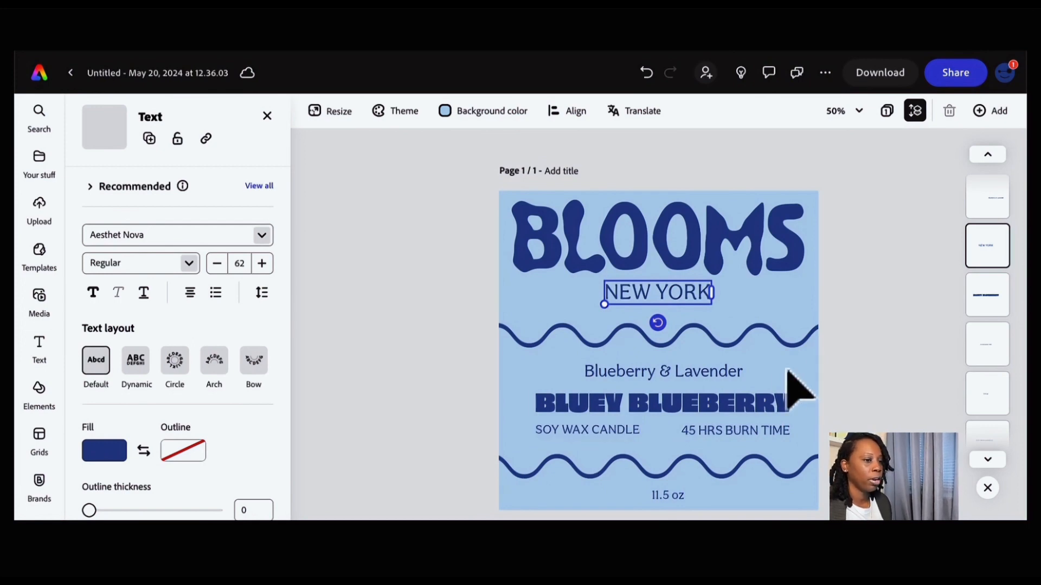
pyautogui.click(742, 298)
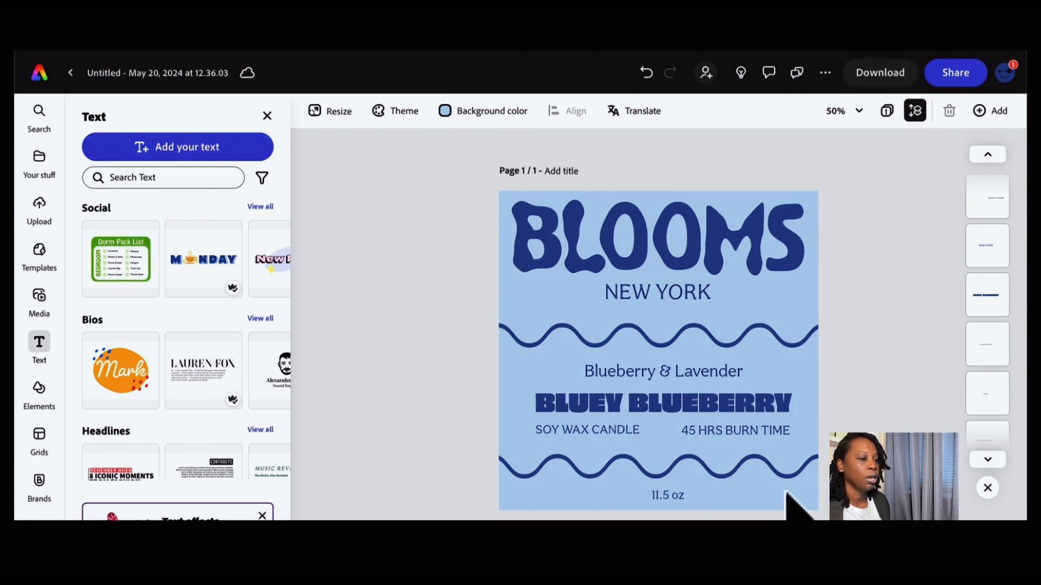
# - Download the finished label design
pyautogui.click(672, 507)
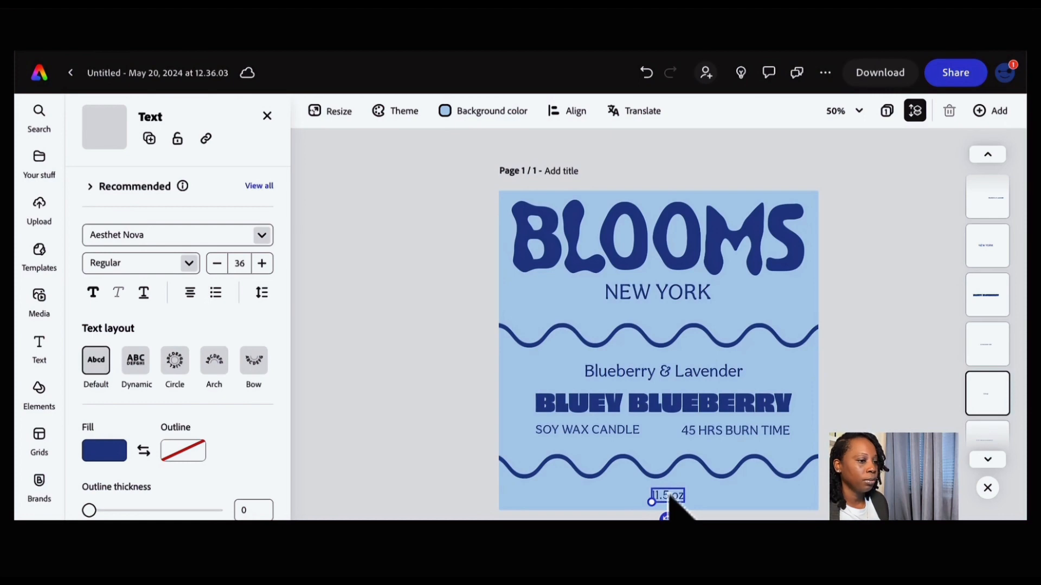
pyautogui.click(705, 499)
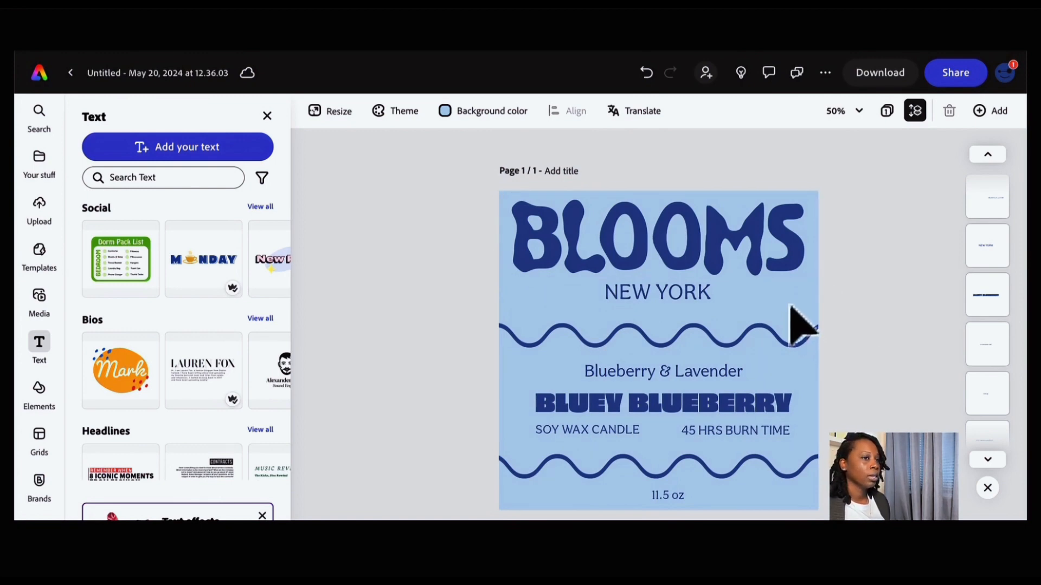
pyautogui.click(882, 81)
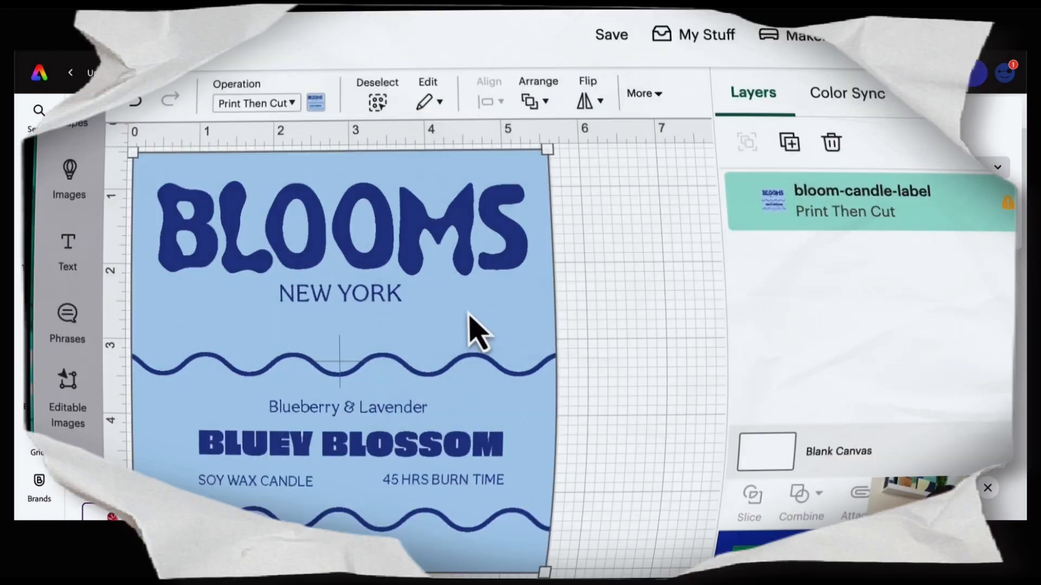
# - In Cricut Design Space, reposition the uploaded label image on the canvas
pyautogui.hscroll(1, 442, 336)
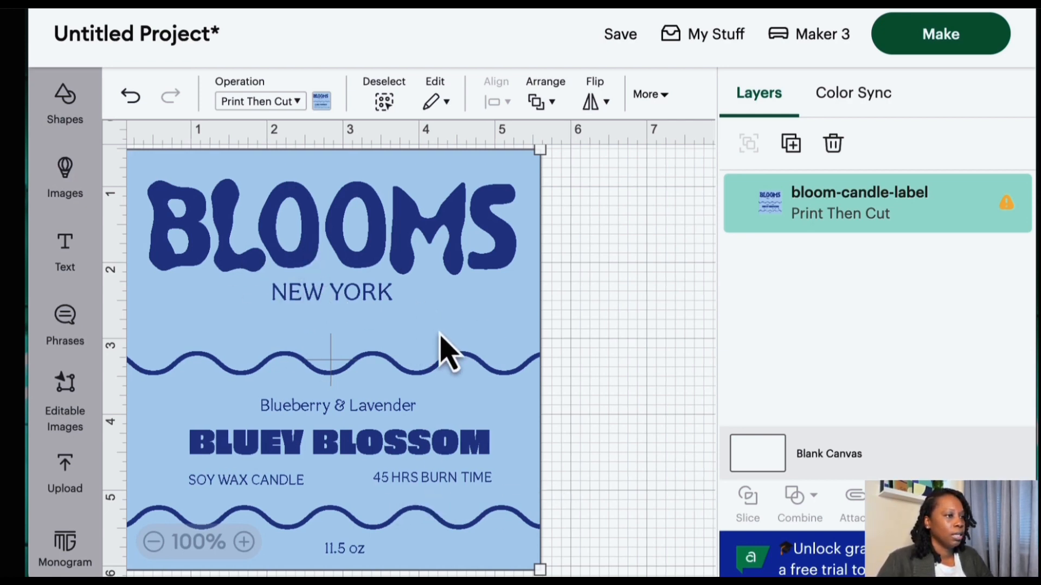
pyautogui.moveTo(371, 311); pyautogui.dragTo(371, 306)
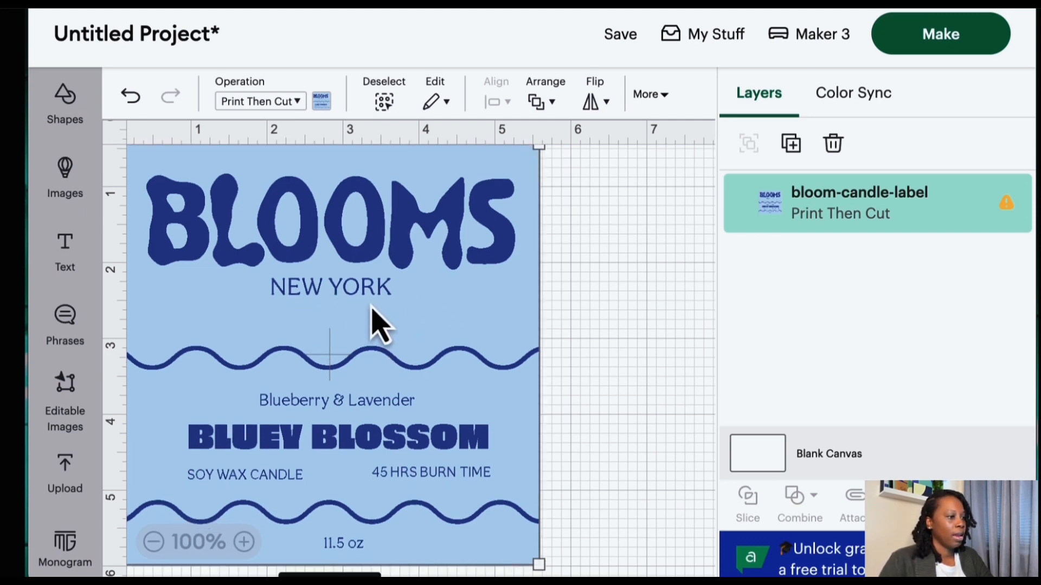
pyautogui.moveTo(371, 308); pyautogui.dragTo(364, 296)
pyautogui.click(596, 342)
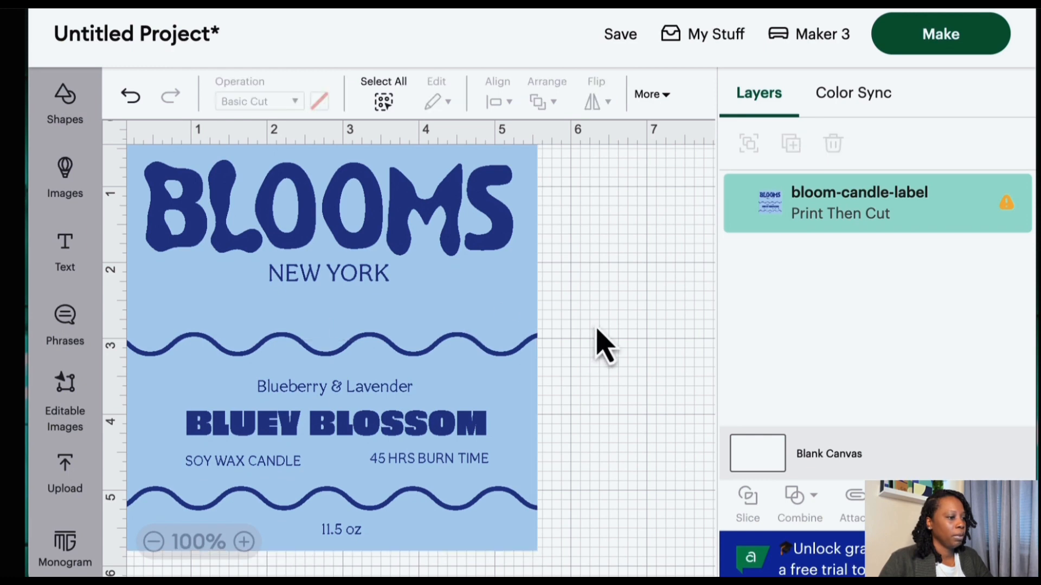
pyautogui.click(472, 314)
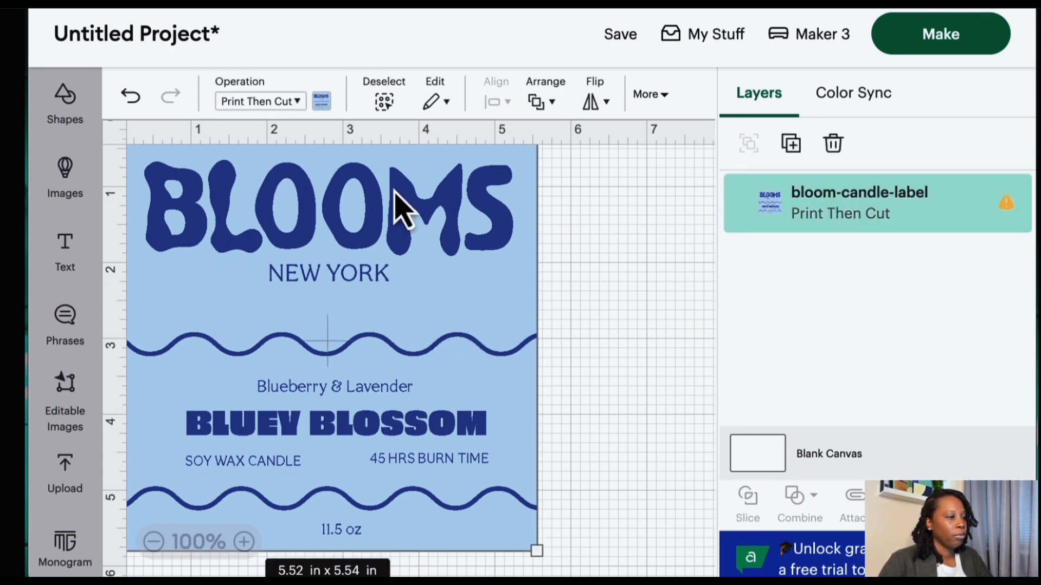
pyautogui.moveTo(414, 267)
pyautogui.mouseDown()
pyautogui.moveTo(417, 291)
pyautogui.moveTo(418, 282)
pyautogui.mouseUp()
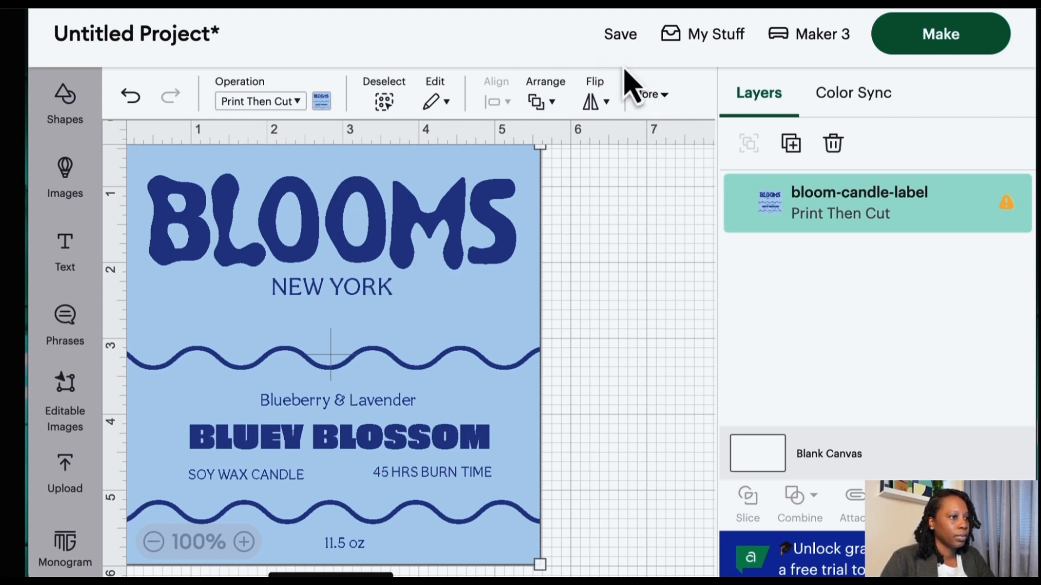
# - Resize the label image to 3 in wide by 3 in high
pyautogui.click(660, 97)
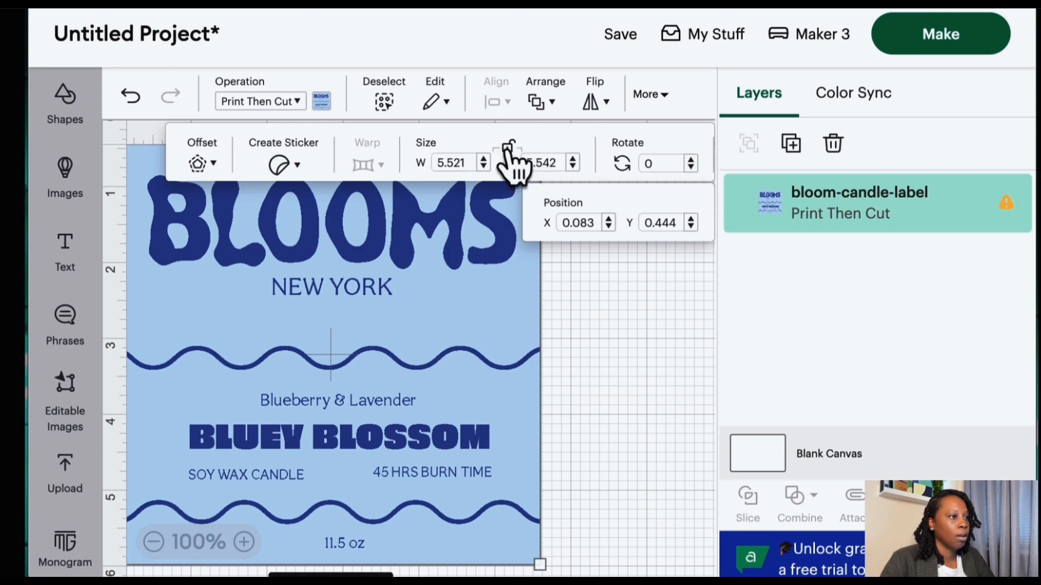
pyautogui.click(466, 168)
pyautogui.moveTo(462, 162); pyautogui.dragTo(425, 181)
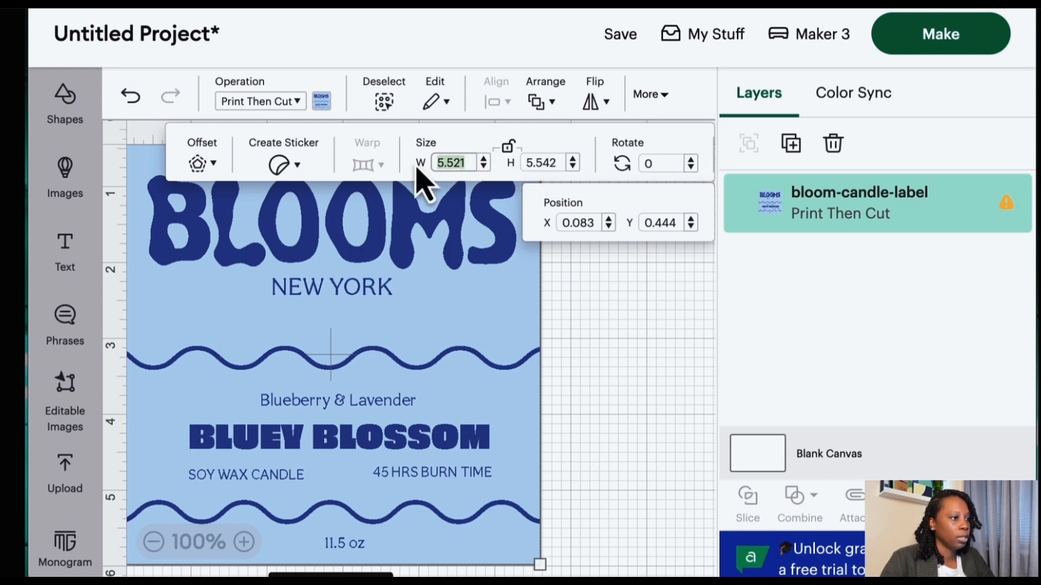
pyautogui.write('3')
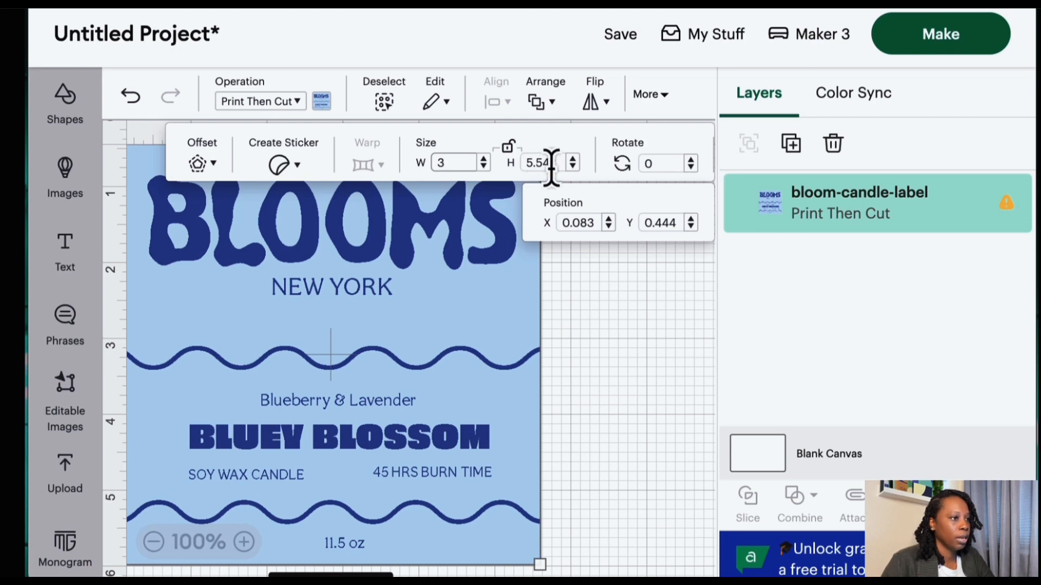
pyautogui.moveTo(555, 163); pyautogui.dragTo(519, 163)
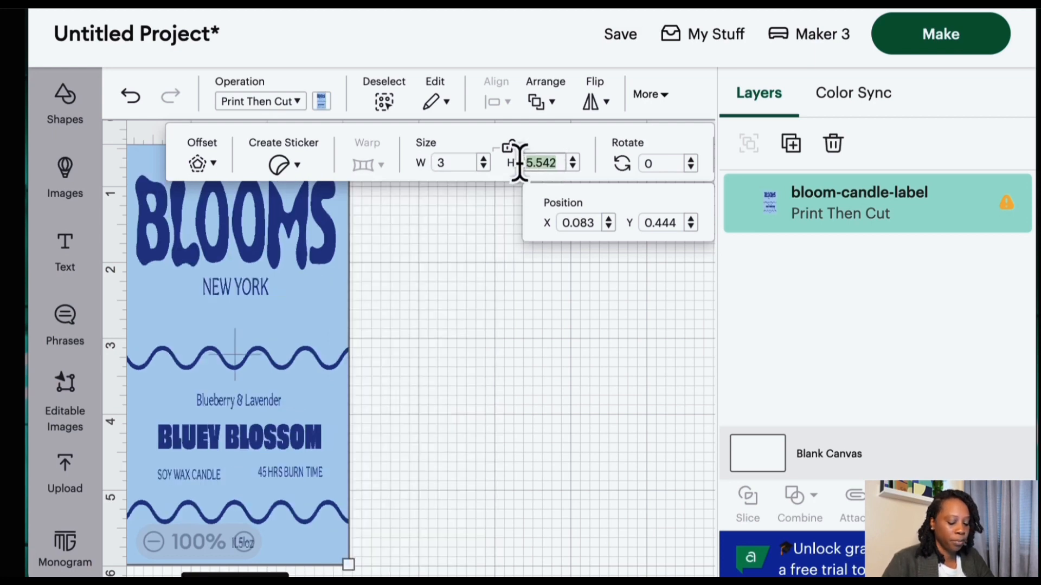
pyautogui.write('3')
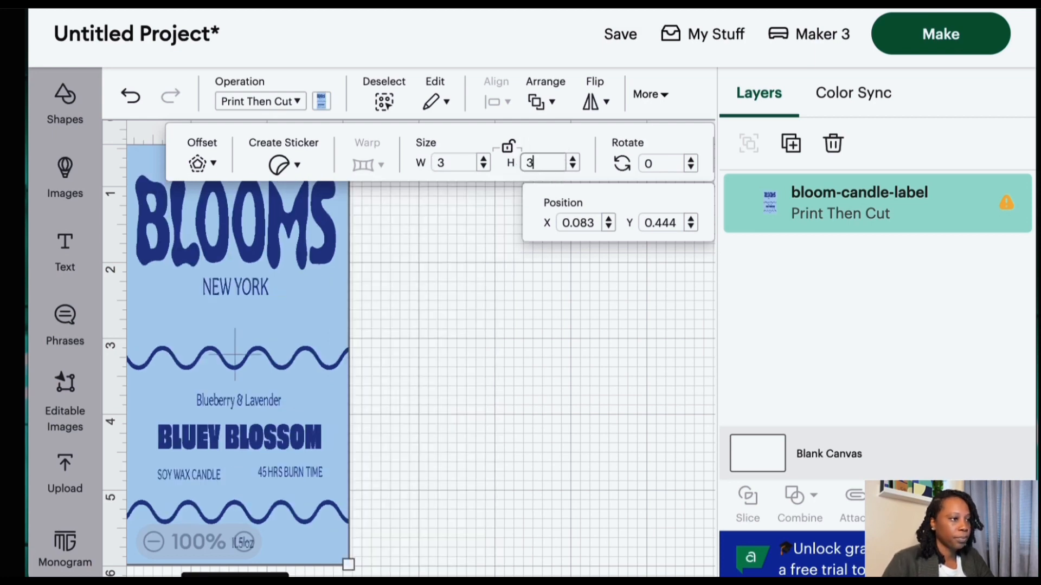
pyautogui.click(508, 159)
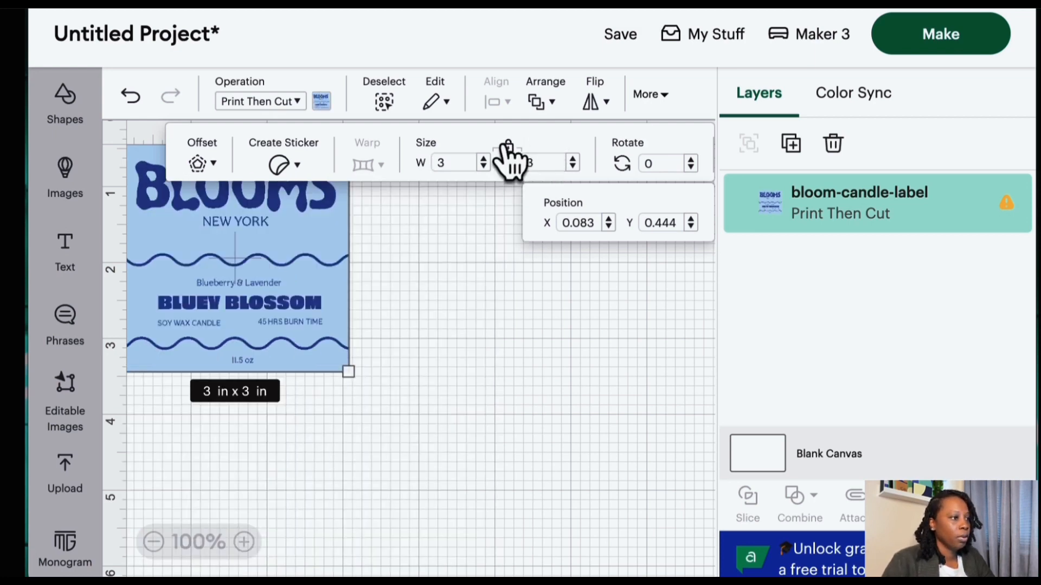
pyautogui.click(441, 279)
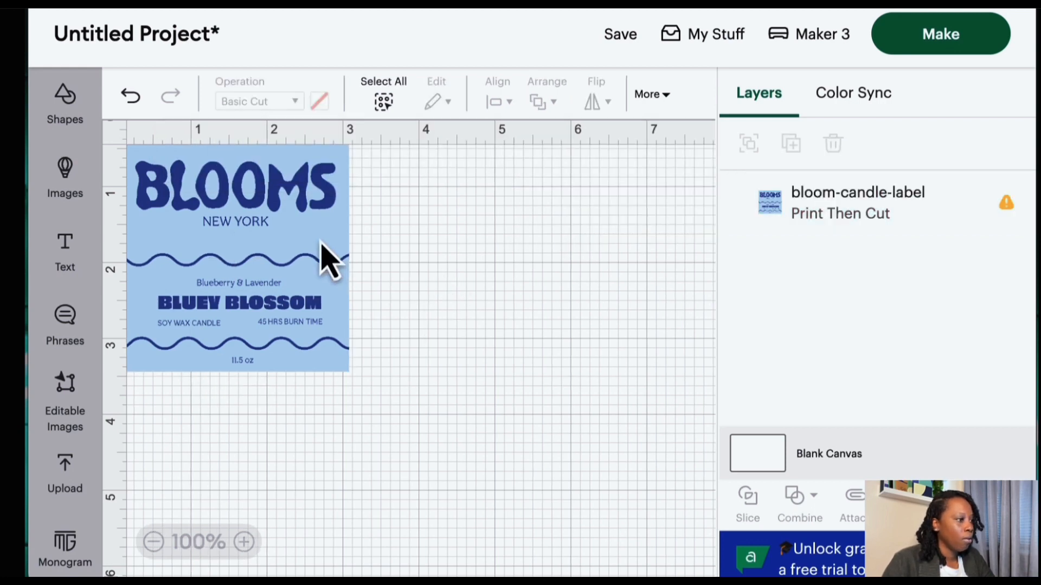
# - Nudge the resized label a few steps left to line it up with the canvas origin
pyautogui.moveTo(321, 243); pyautogui.dragTo(321, 245)
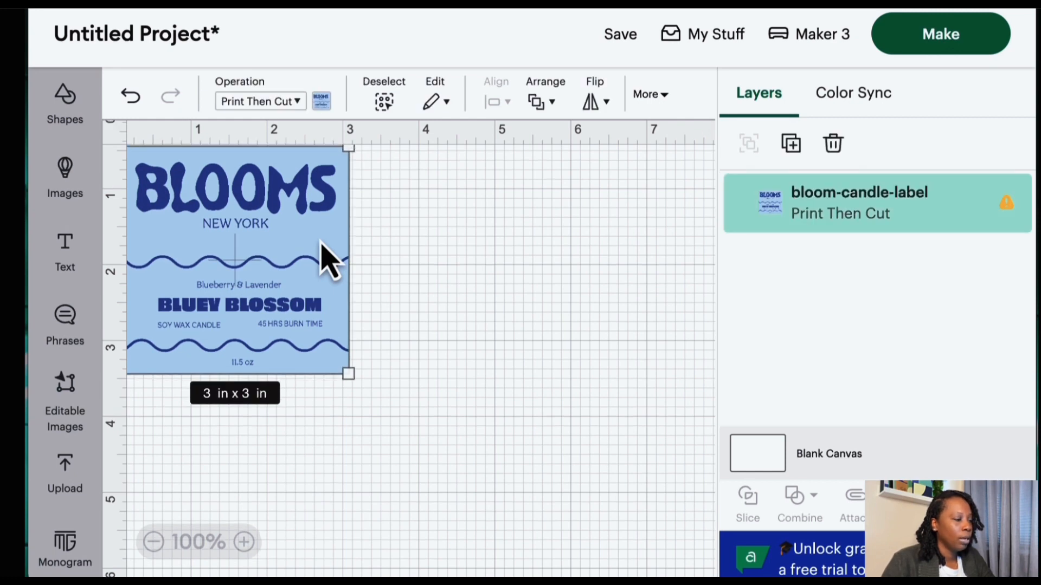
pyautogui.hscroll(4, 523, 325)
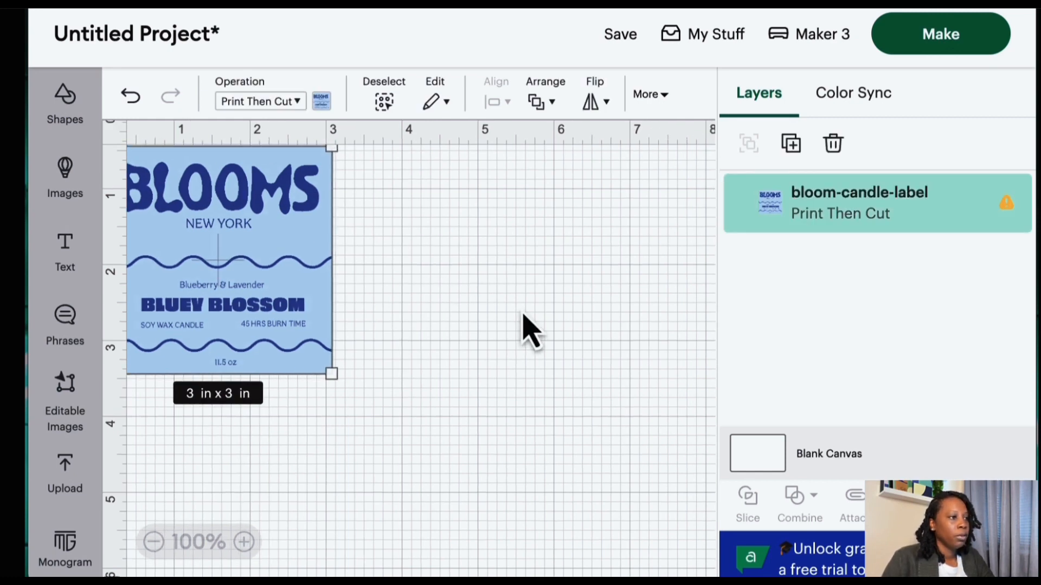
pyautogui.hscroll(-5, 523, 326)
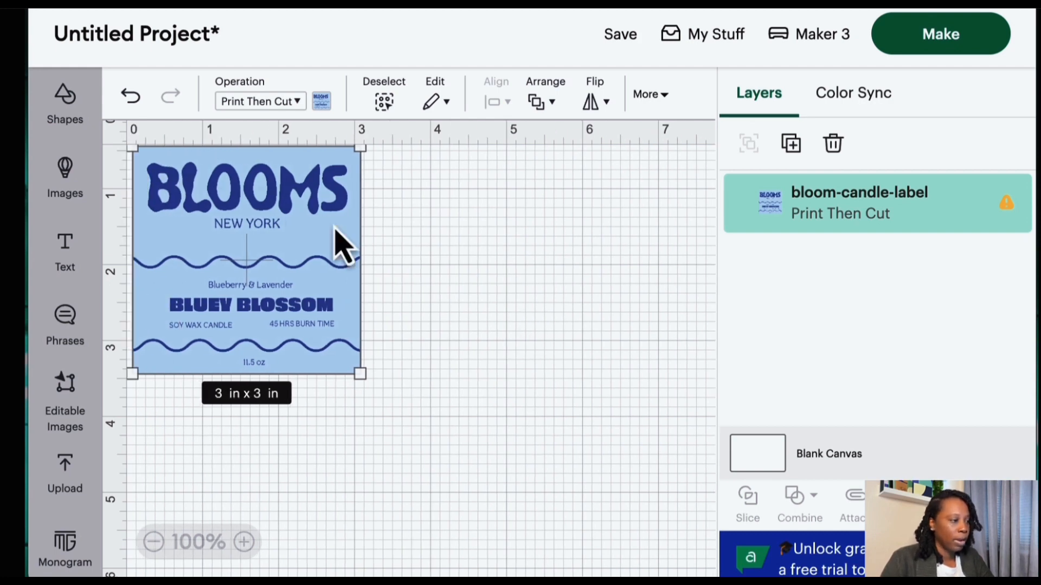
pyautogui.press('Left')
pyautogui.press('Left')
pyautogui.press('Left')
pyautogui.press('Left')
pyautogui.press('Left')
pyautogui.press('Left')
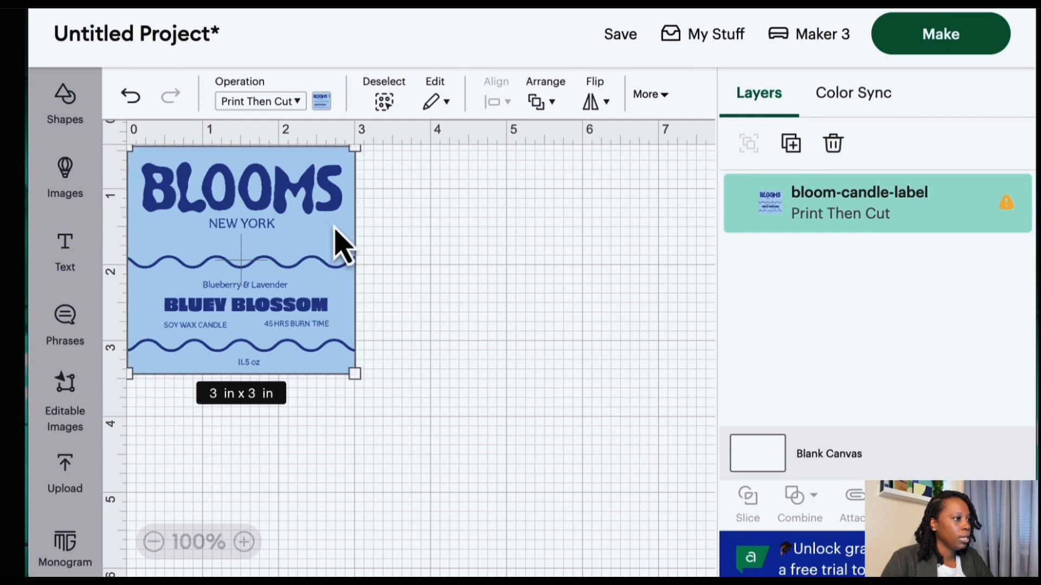
pyautogui.hscroll(3, 524, 278)
pyautogui.hscroll(-3, 205, 272)
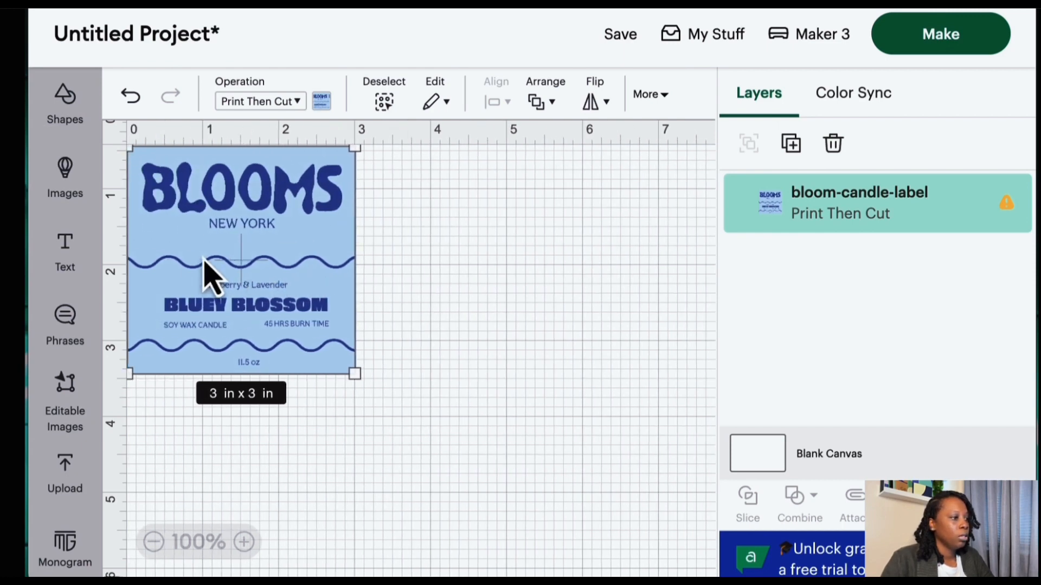
# - Duplicate the label three times and arrange the copies into a 2 by 2 grid
pyautogui.rightClick(231, 267)
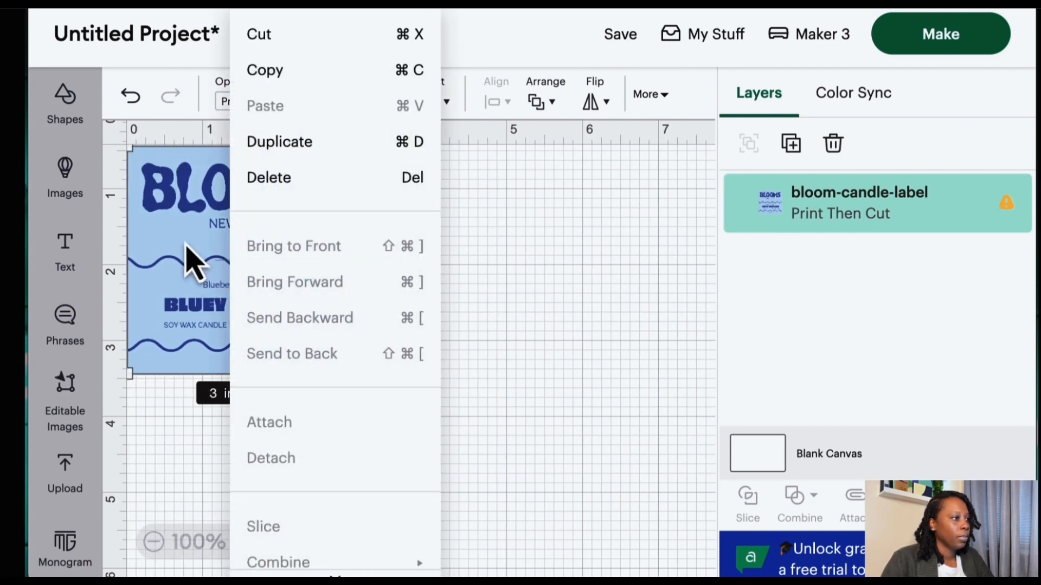
pyautogui.press('super+d')
pyautogui.moveTo(314, 274); pyautogui.dragTo(509, 227)
pyautogui.hscroll(10, 562, 235)
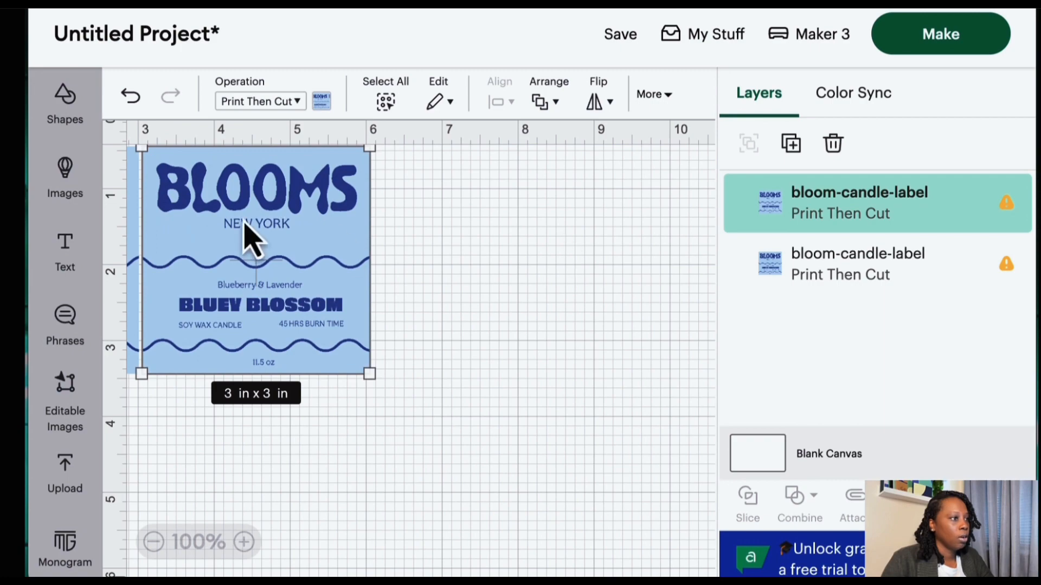
pyautogui.rightClick(245, 238)
pyautogui.click(295, 250)
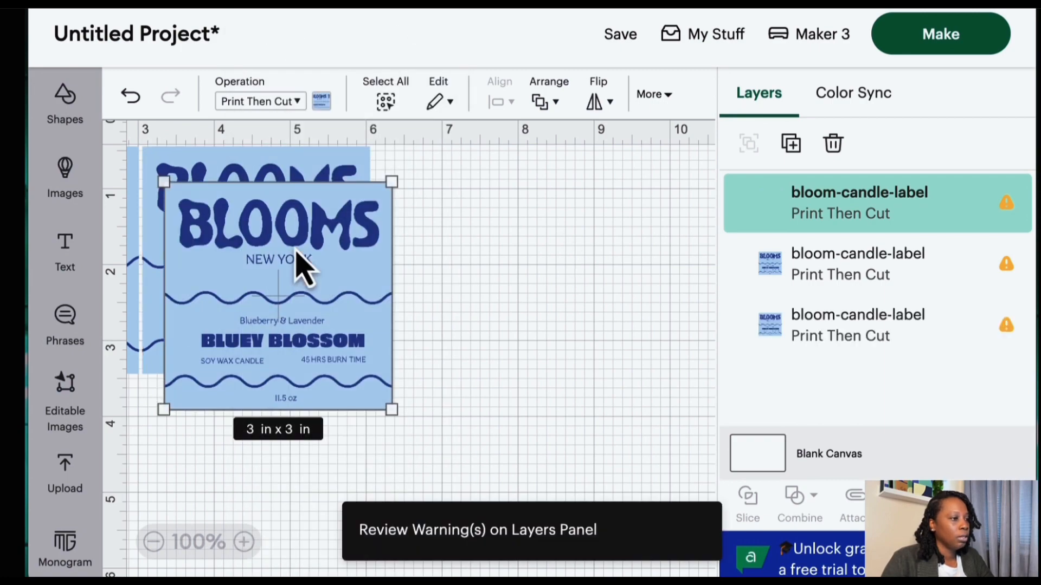
pyautogui.moveTo(272, 274); pyautogui.dragTo(447, 321)
pyautogui.scroll(-5, 452, 325)
pyautogui.hscroll(-3, 477, 244)
pyautogui.moveTo(526, 184); pyautogui.dragTo(144, 320)
pyautogui.hscroll(-3, 179, 325)
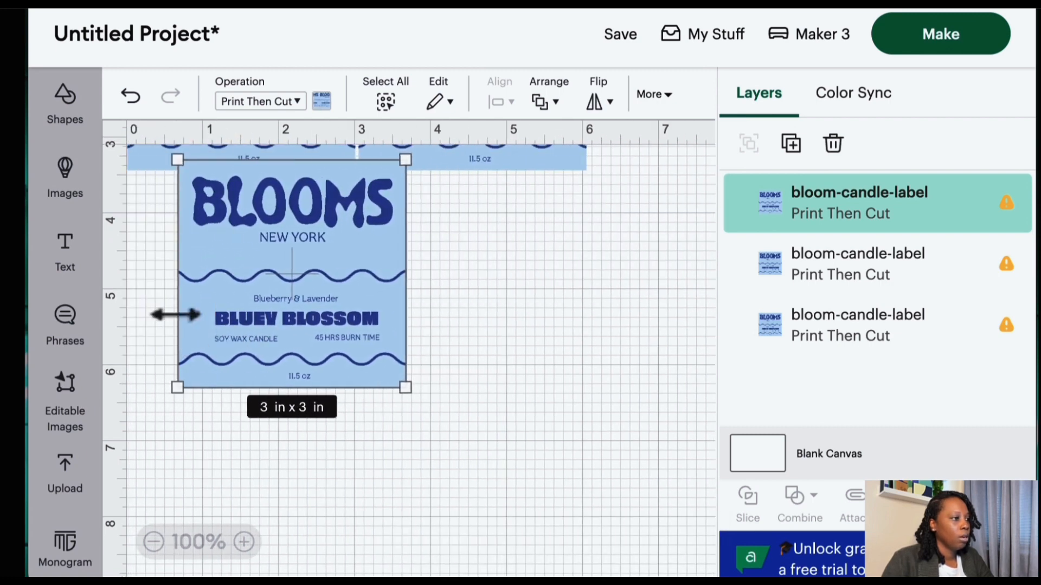
pyautogui.moveTo(290, 209); pyautogui.dragTo(438, 234)
pyautogui.keyDown('alt'); pyautogui.moveTo(221, 279); pyautogui.dragTo(444, 574); pyautogui.keyUp('alt')
pyautogui.scroll(-5, 441, 465)
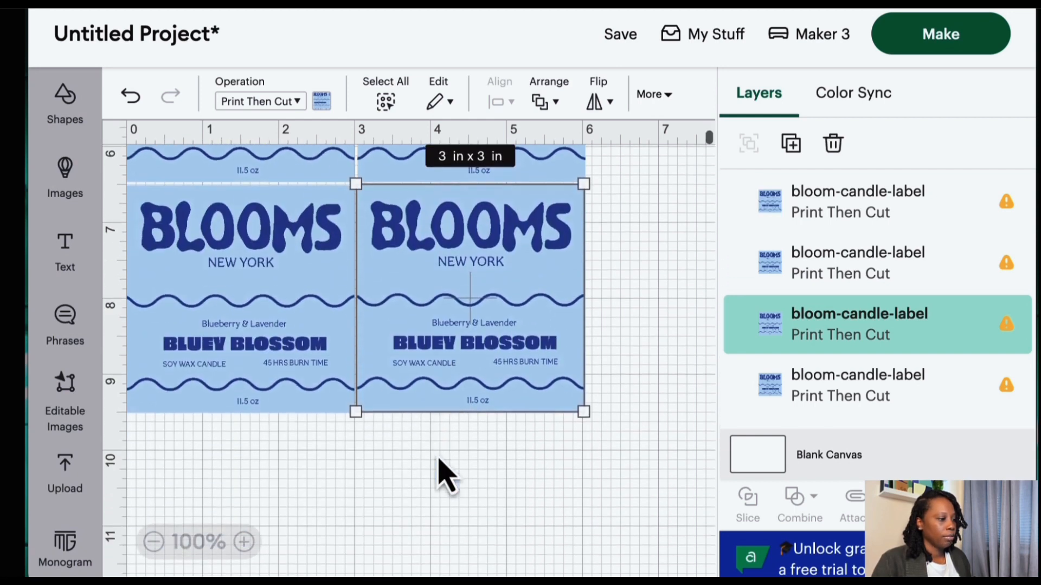
pyautogui.scroll(10, 442, 476)
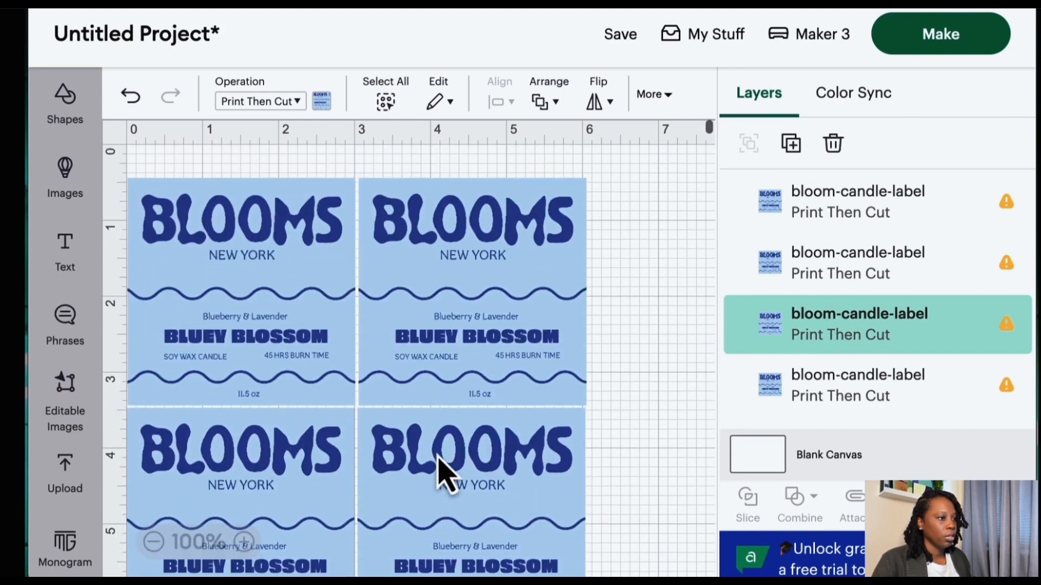
pyautogui.scroll(-10, 441, 472)
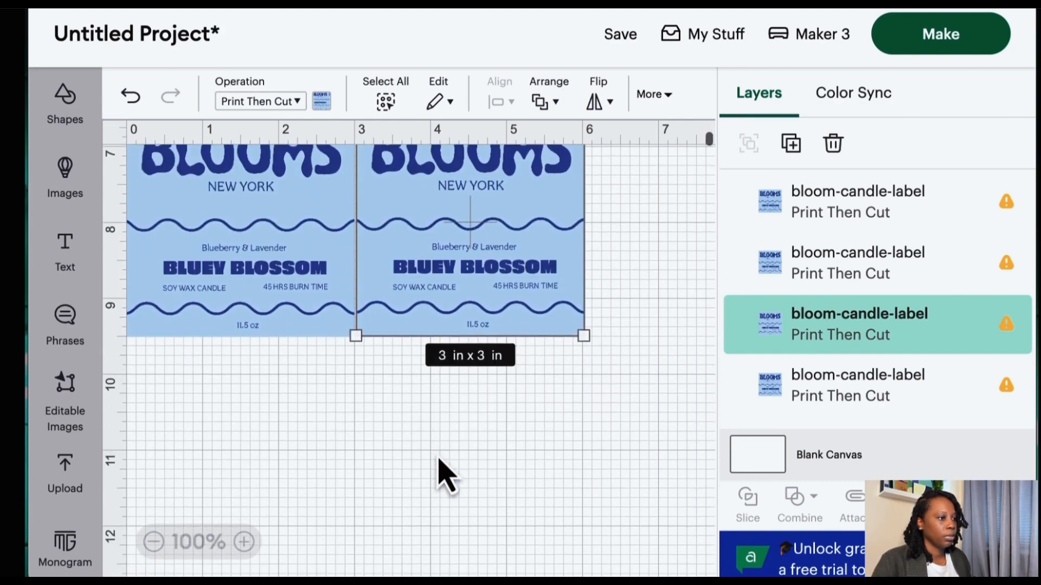
pyautogui.scroll(2, 443, 476)
# - Delete the duplicated label copies, keeping only the original
pyautogui.press('Delete')
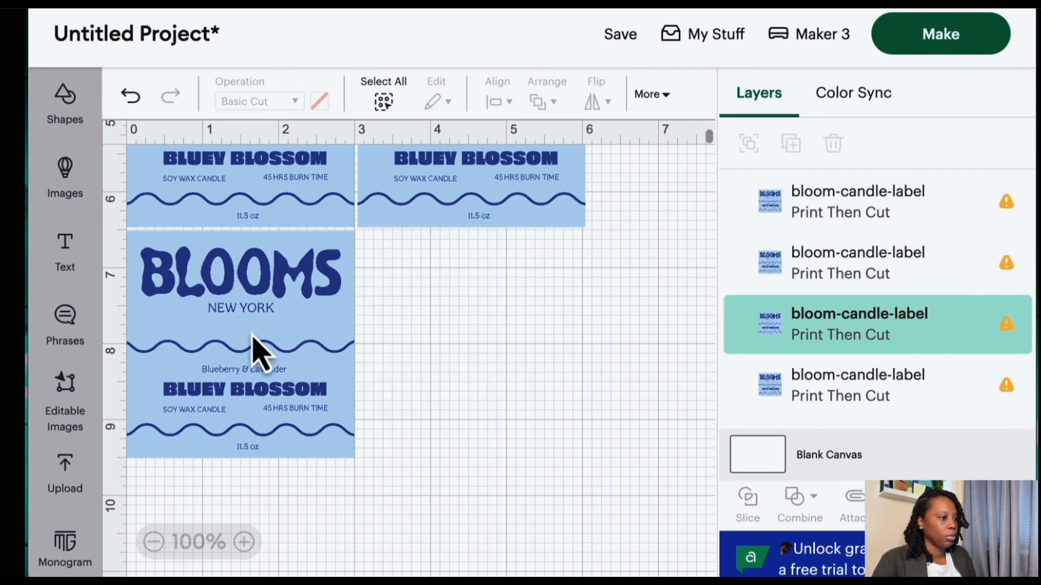
pyautogui.click(251, 348)
pyautogui.press('Delete')
pyautogui.click(342, 350)
pyautogui.scroll(8, 360, 360)
pyautogui.click(477, 488)
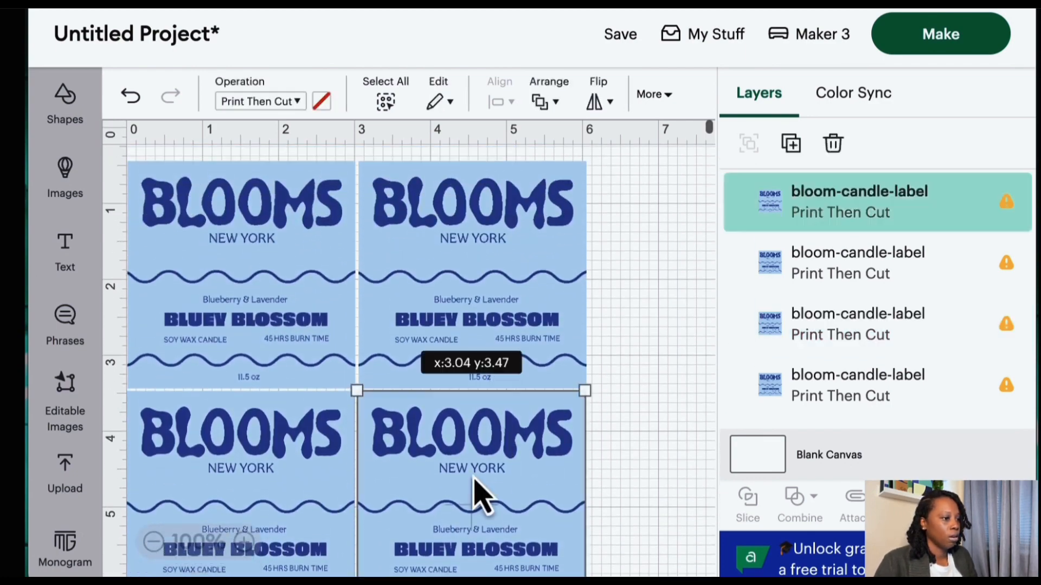
pyautogui.click(314, 464)
pyautogui.press('Delete')
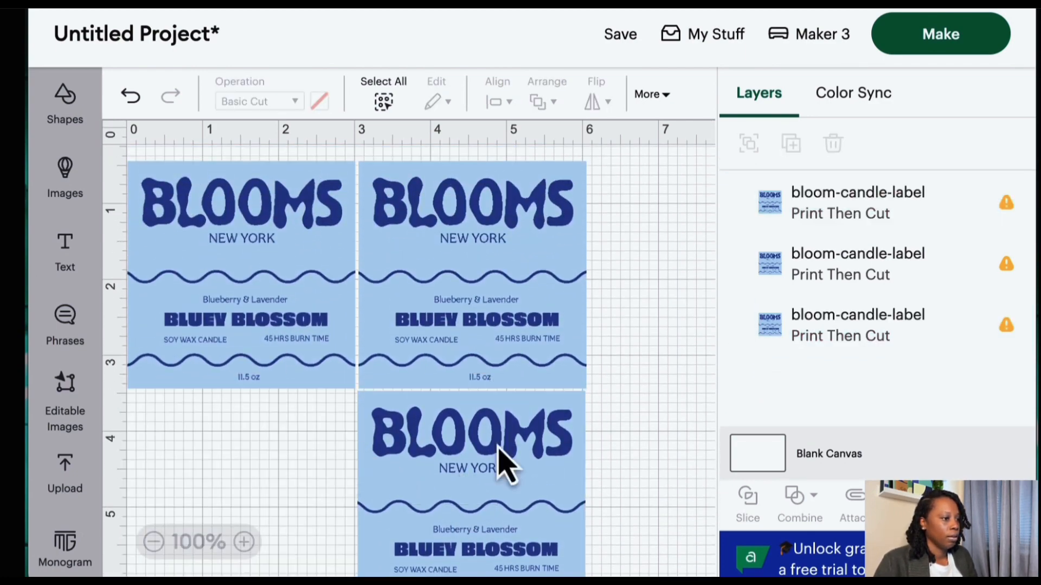
pyautogui.click(490, 458)
pyautogui.press('Delete')
pyautogui.click(477, 273)
pyautogui.press('Delete')
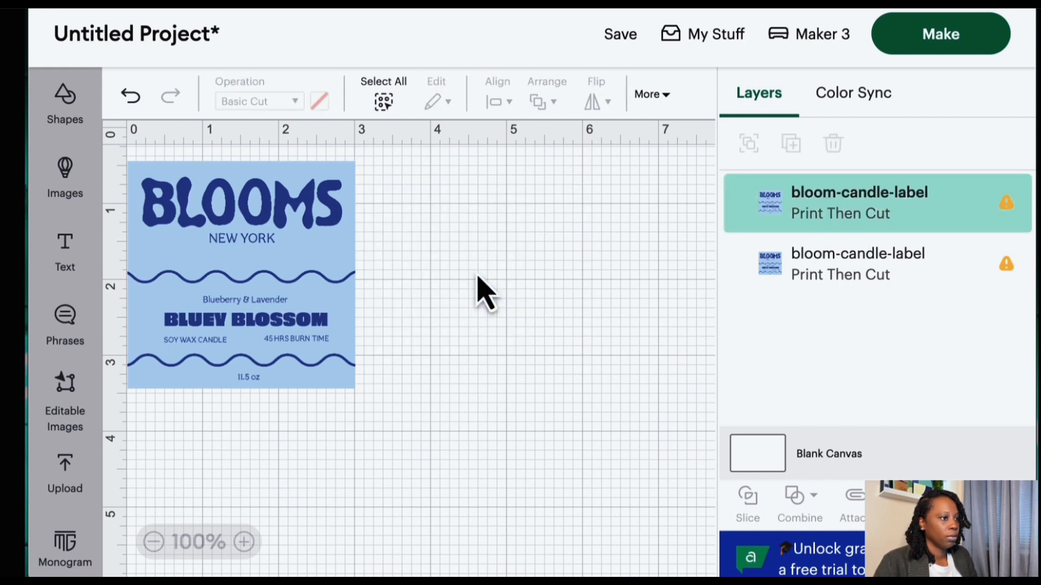
# - Send the 3 by 3 inch label to Make and continue past the mat preview
pyautogui.click(243, 248)
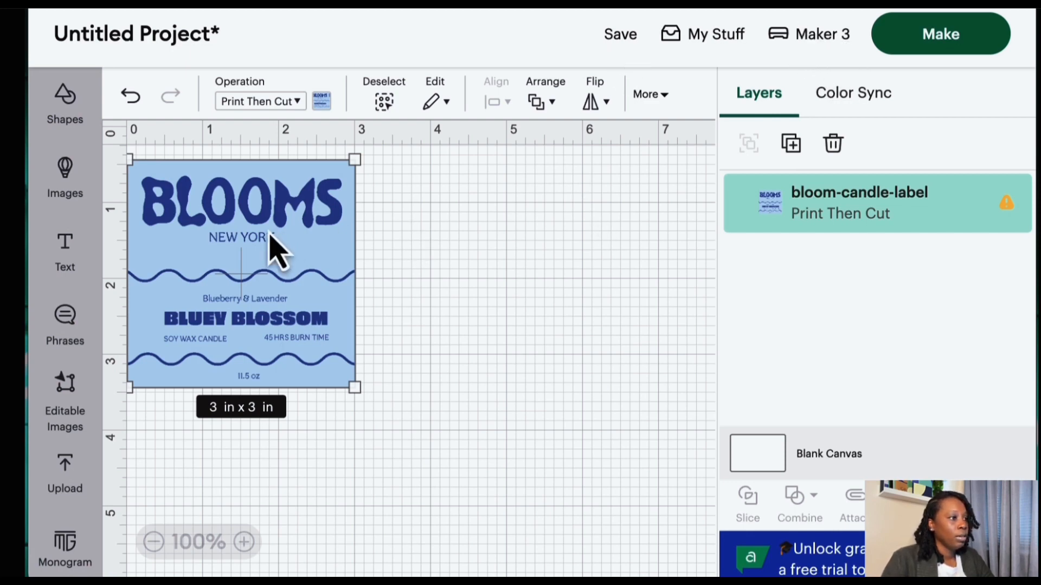
pyautogui.scroll(1, 201, 208)
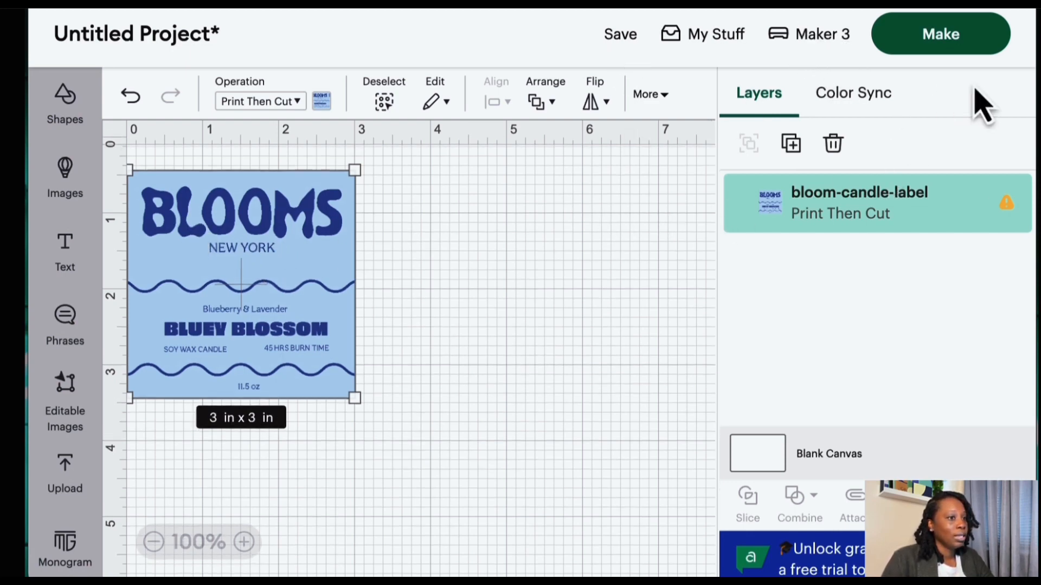
pyautogui.click(953, 52)
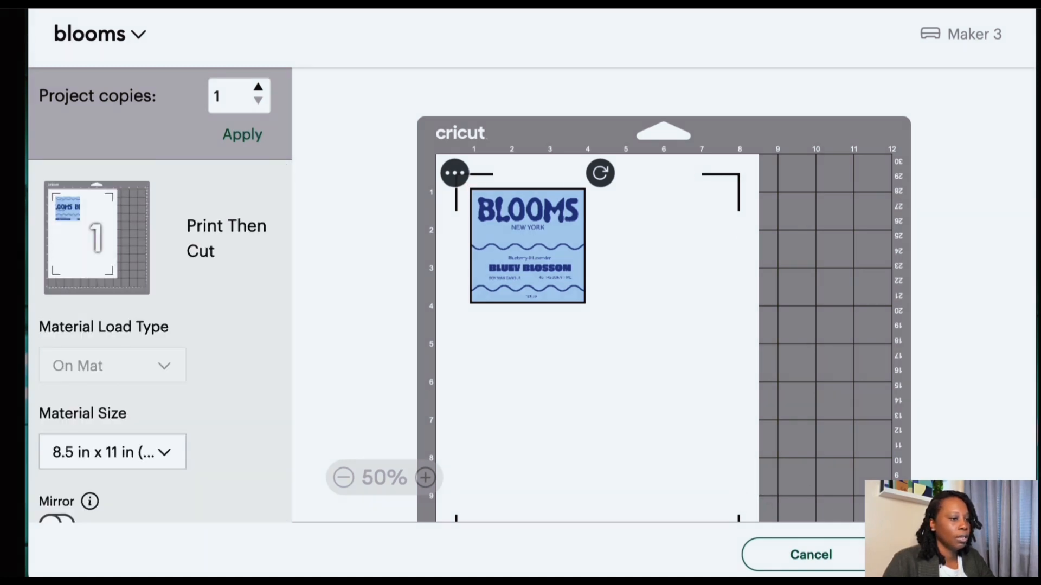
pyautogui.click(950, 555)
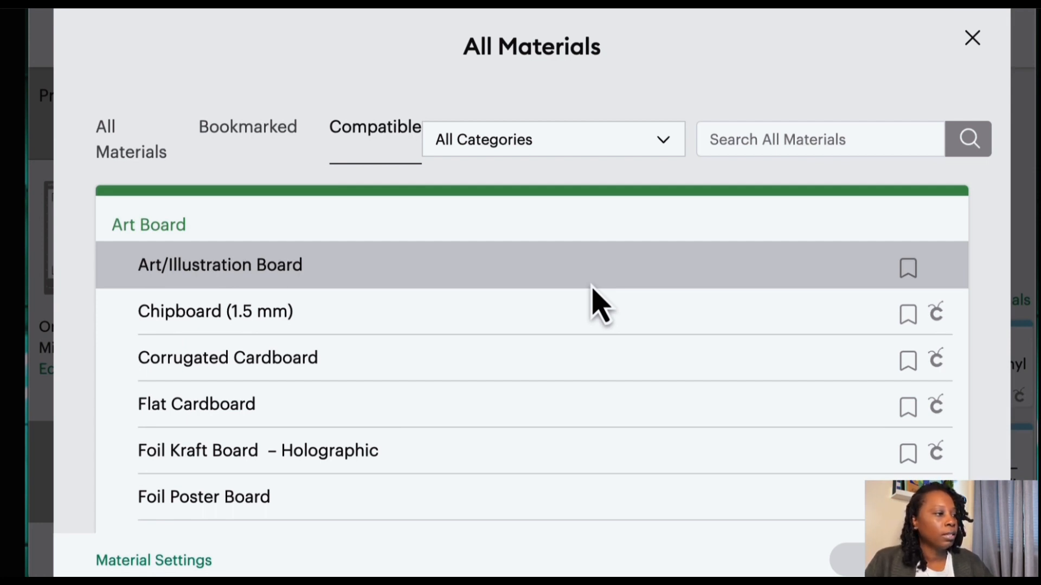
# - Browse the material list for a suitable cardstock
pyautogui.scroll(-3, 645, 358)
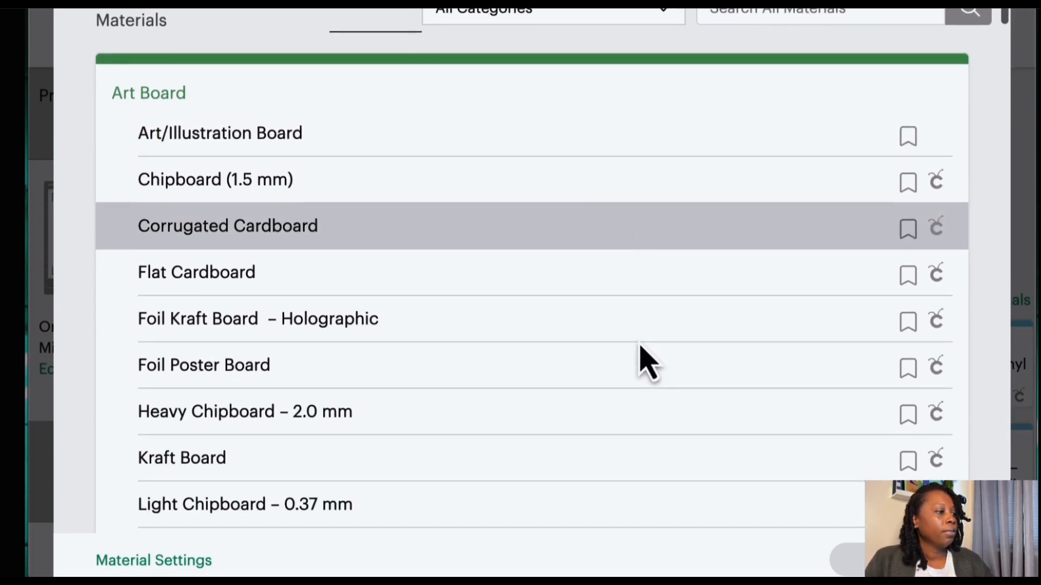
pyautogui.scroll(-6, 645, 358)
pyautogui.scroll(-8, 645, 358)
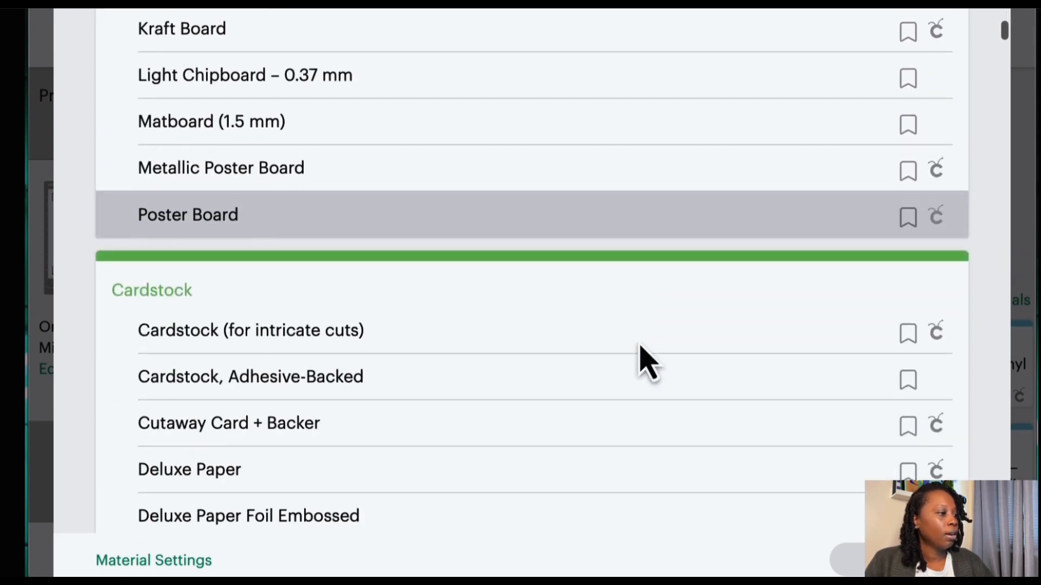
pyautogui.scroll(-1, 641, 349)
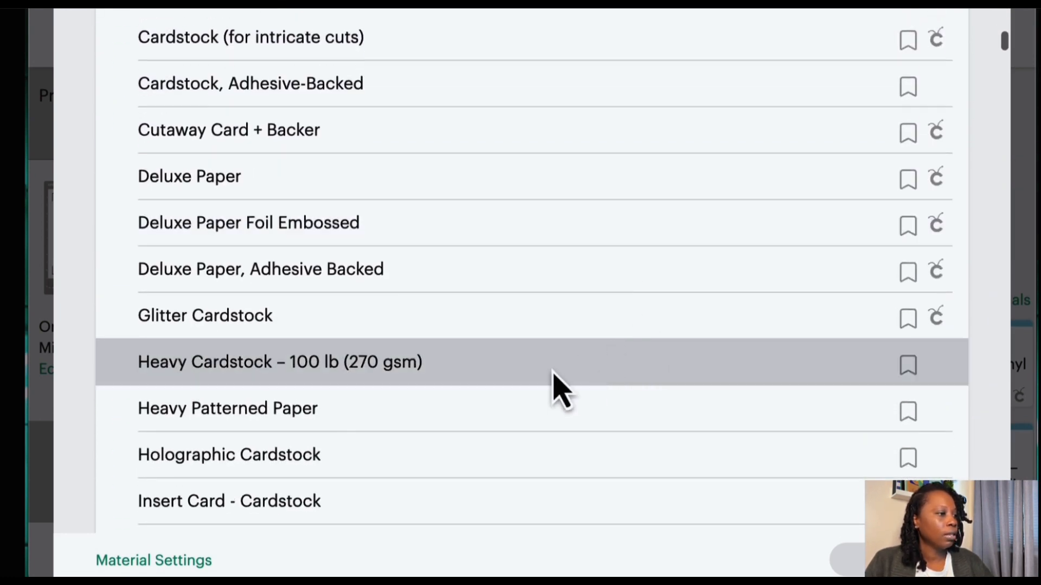